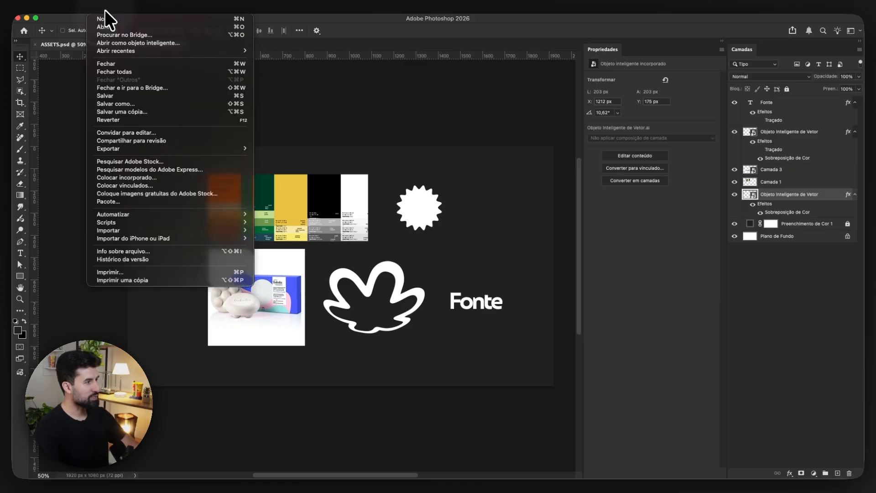
# Create a new web document named POST-BLACKFRIDAY, 1080 pixels wide and 1350 pixels high, with artboards enabled
pyautogui.click(111, 24)
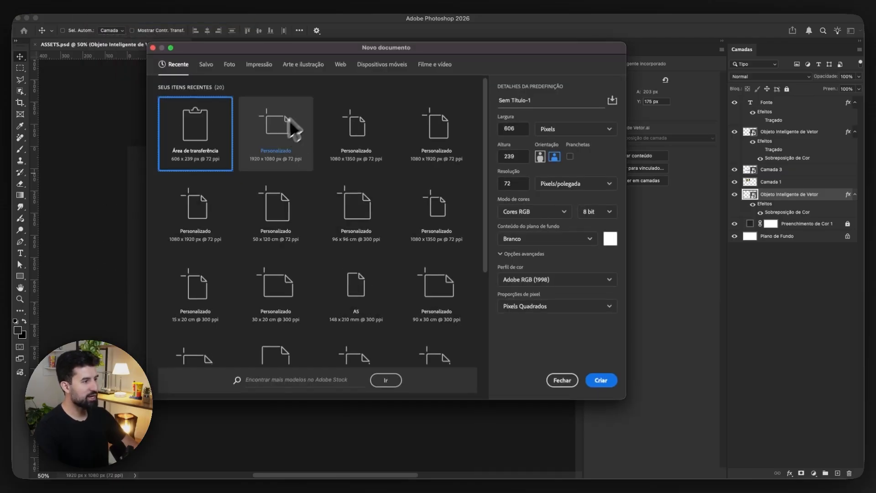
pyautogui.click(341, 66)
pyautogui.click(514, 100)
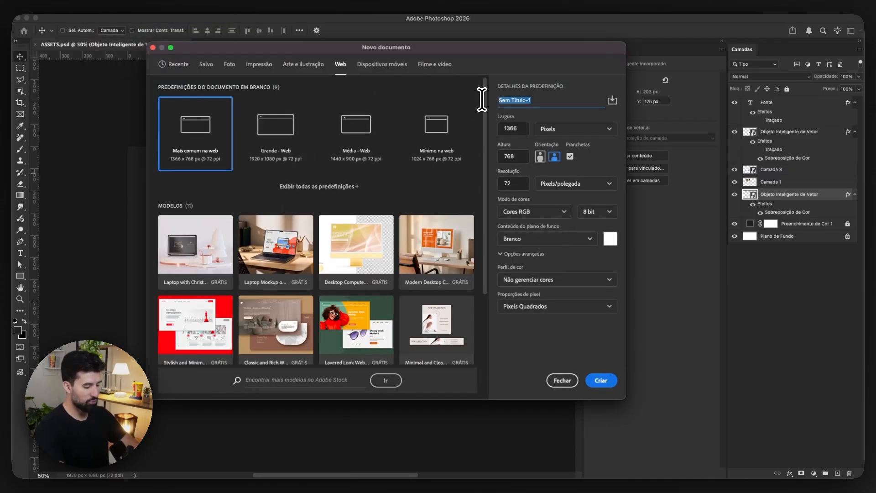
pyautogui.write('POST-B')
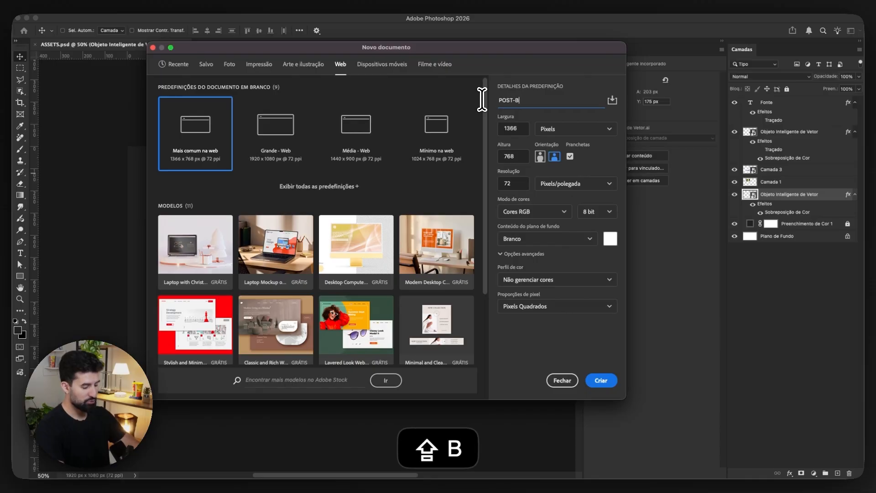
pyautogui.write('LACKFRIDAY')
pyautogui.press('Tab')
pyautogui.write('1080')
pyautogui.press('Tab')
pyautogui.write('1350')
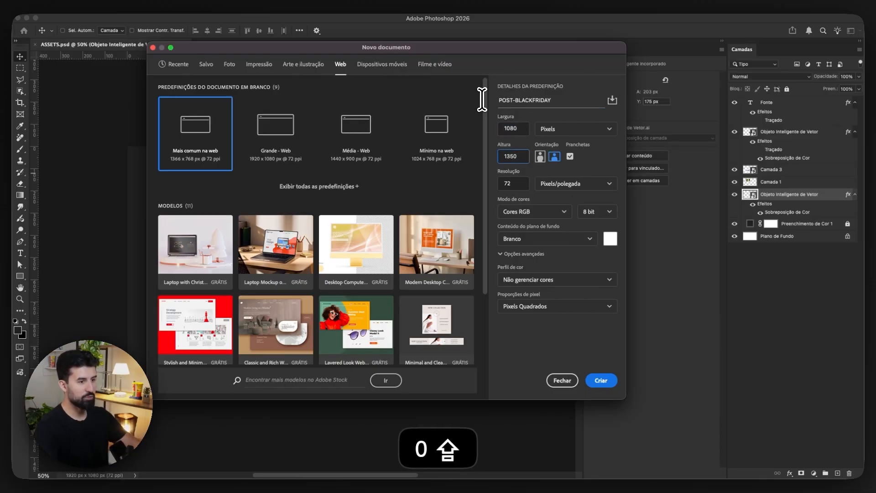
pyautogui.click(569, 156)
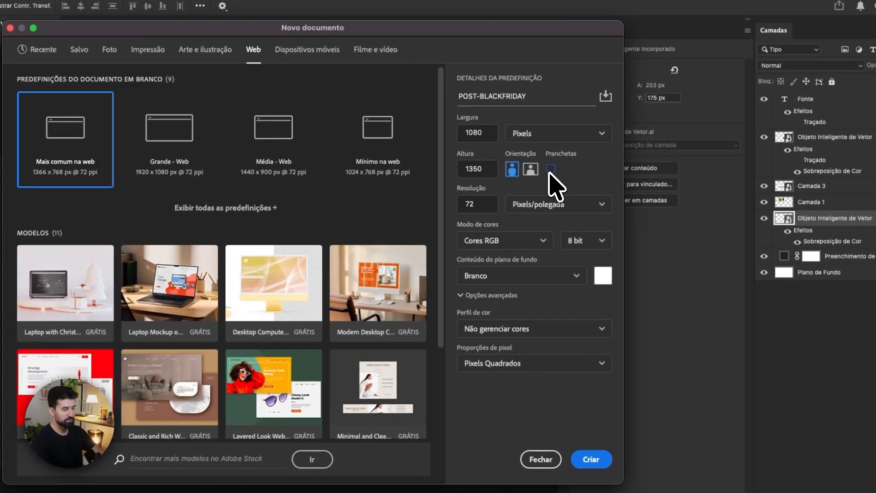
pyautogui.click(550, 170)
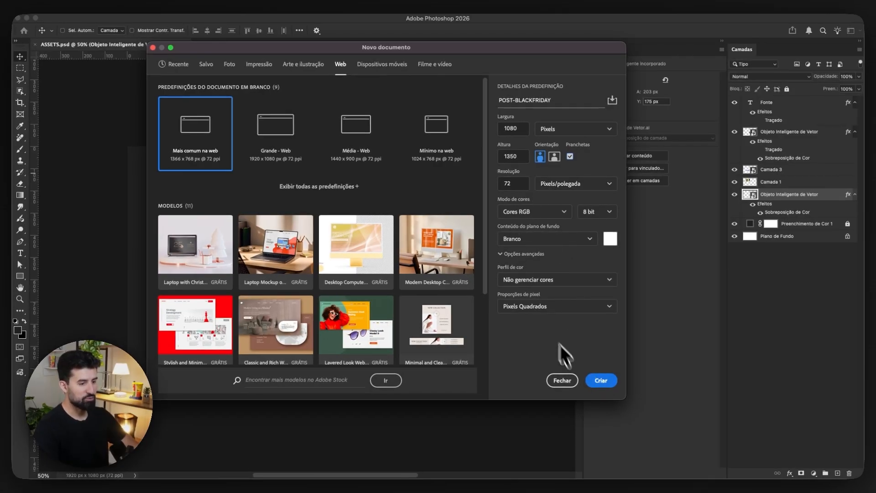
pyautogui.click(602, 380)
# Rename the artboard in the new document as FEED
pyautogui.moveTo(327, 277); pyautogui.dragTo(348, 274)
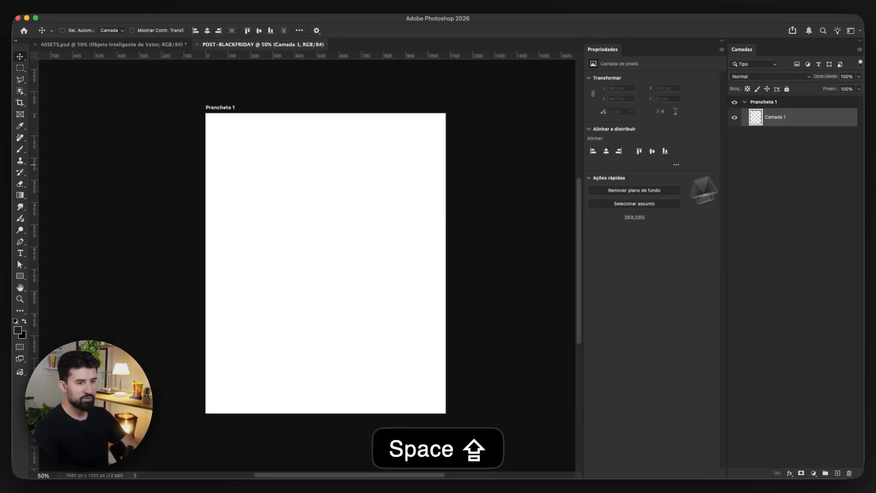
pyautogui.doubleClick(760, 100)
pyautogui.write('FEED')
pyautogui.press('Return')
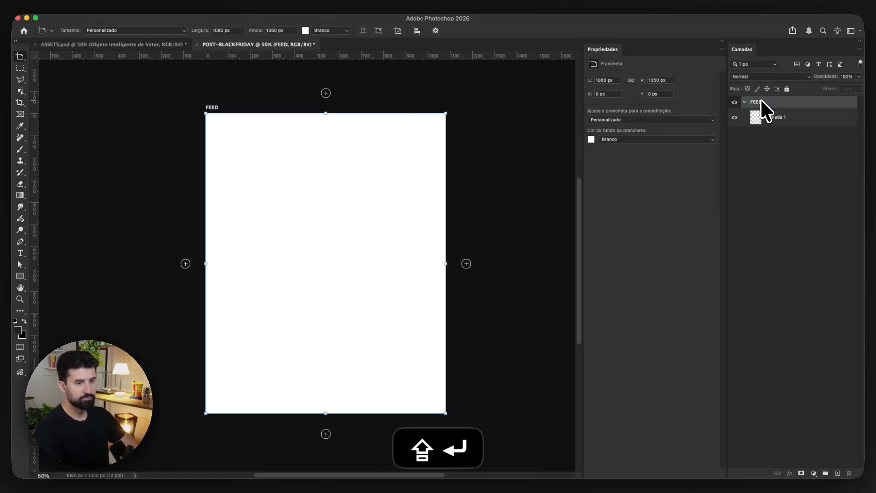
# Copy the "Fonte" text layer from ASSETS.psd and paste it into the FEED artboard of POST-BLACKFRIDAY
pyautogui.moveTo(350, 241); pyautogui.dragTo(357, 241)
pyautogui.press('v')
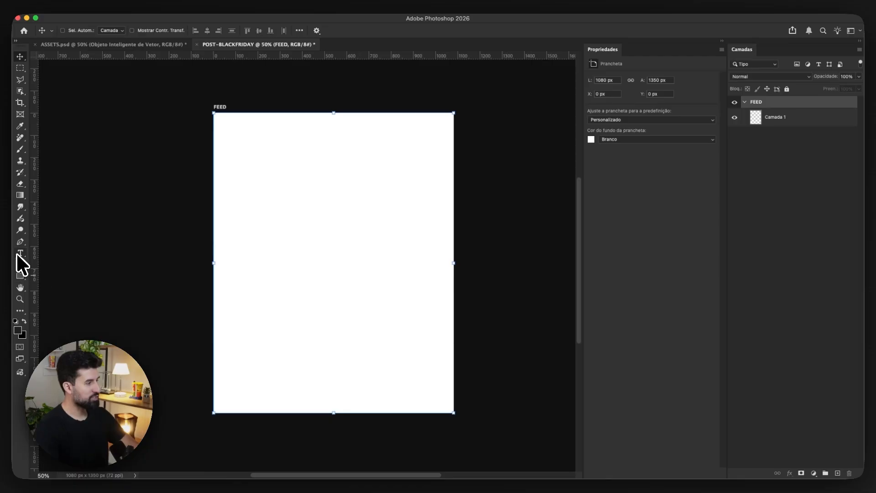
pyautogui.click(158, 45)
pyautogui.keyDown('super'); pyautogui.click(456, 307); pyautogui.keyUp('super')
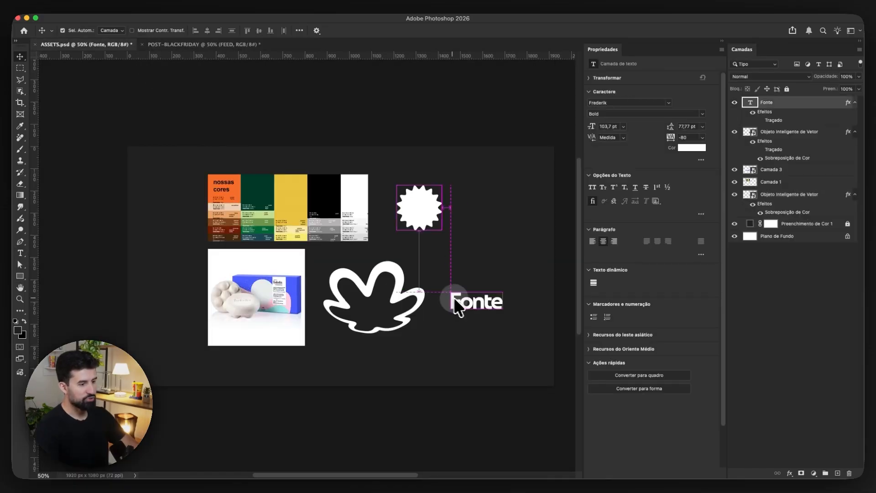
pyautogui.press('super+shift+z')
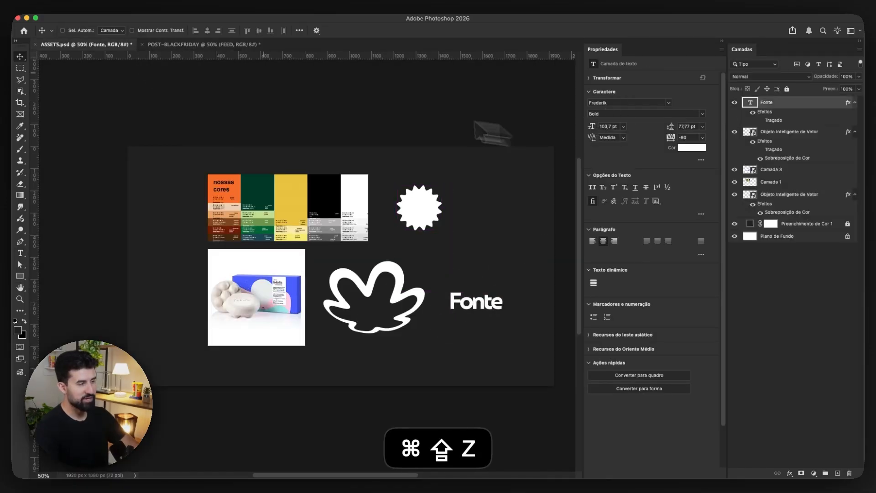
pyautogui.press('super+shift+c')
pyautogui.click(221, 45)
pyautogui.press('super+shift+v')
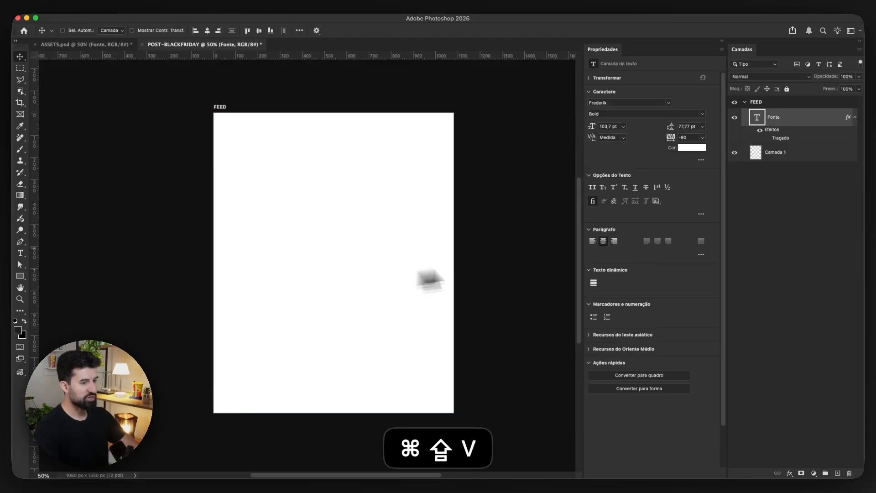
# Change the "Fonte" text color to black (000000) and move the text up into the artboard's upper half
pyautogui.click(691, 148)
pyautogui.moveTo(479, 365); pyautogui.dragTo(454, 396)
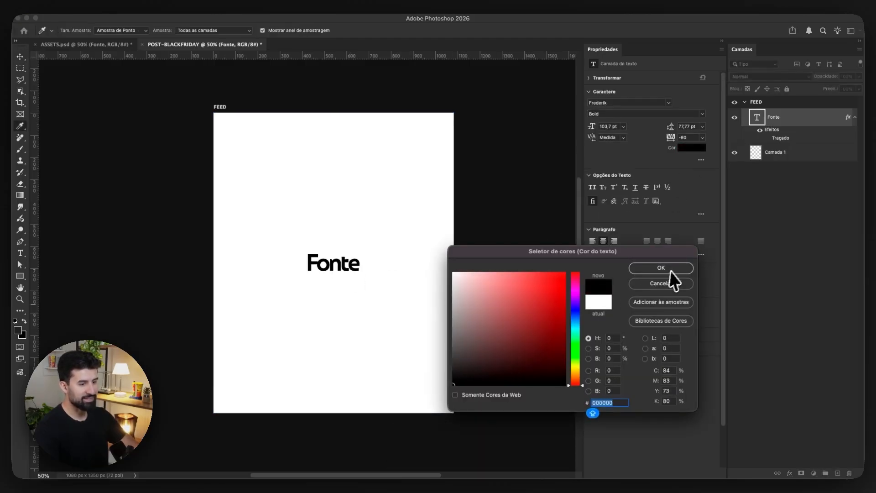
pyautogui.click(666, 271)
pyautogui.moveTo(333, 266); pyautogui.dragTo(334, 211)
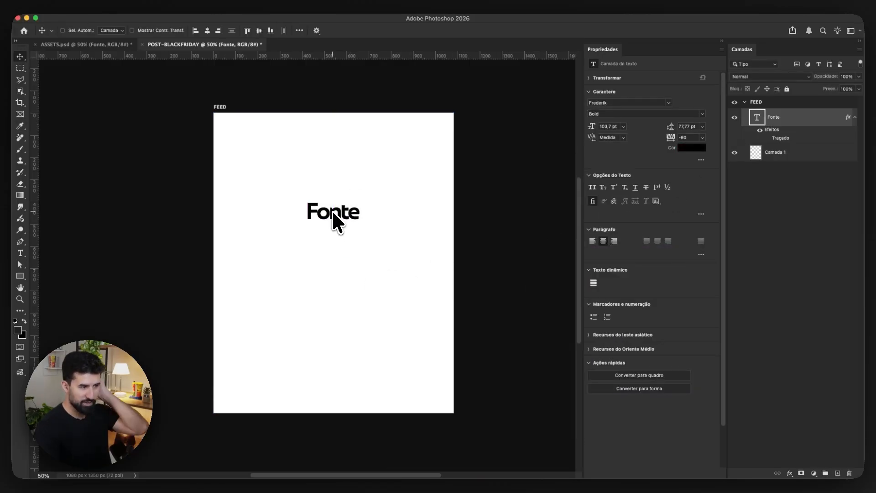
# Replace the "Fonte" text with the single word "Black"
pyautogui.doubleClick(330, 214)
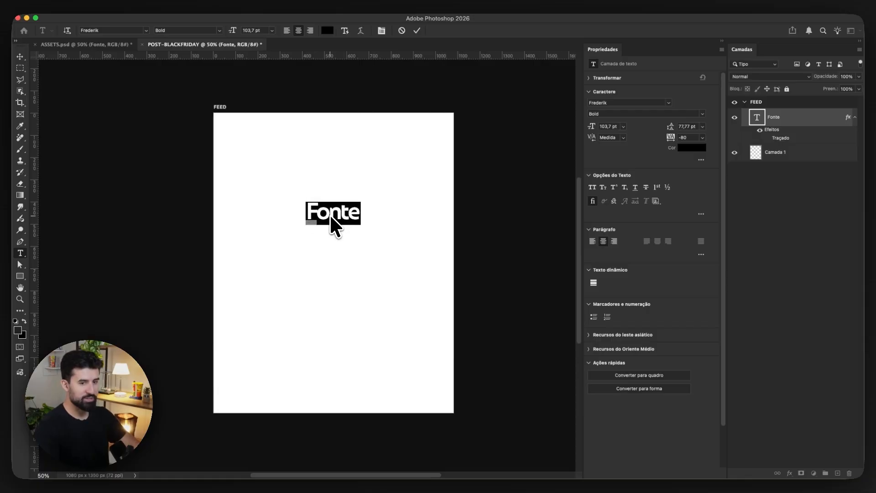
pyautogui.write('bLACK')
pyautogui.doubleClick(330, 214)
pyautogui.write('Black')
pyautogui.press('Return')
pyautogui.write('F')
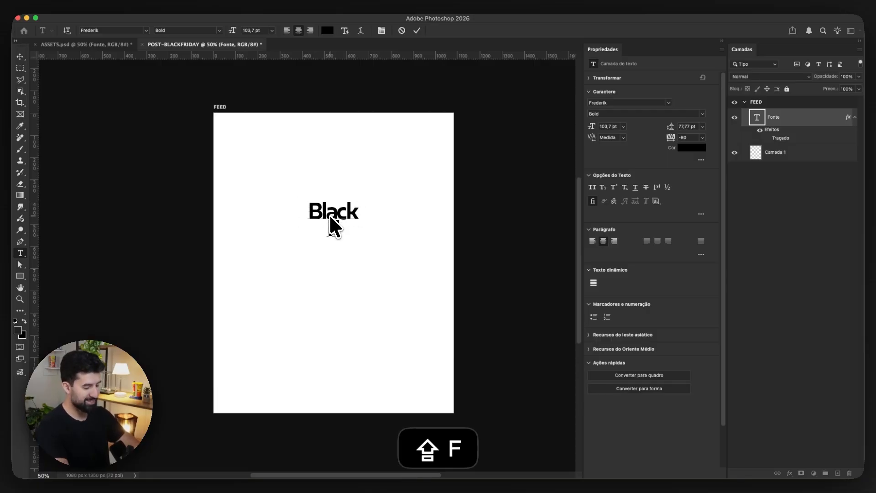
pyautogui.press('BackSpace')
pyautogui.press('BackSpace')
pyautogui.press('super+Return')
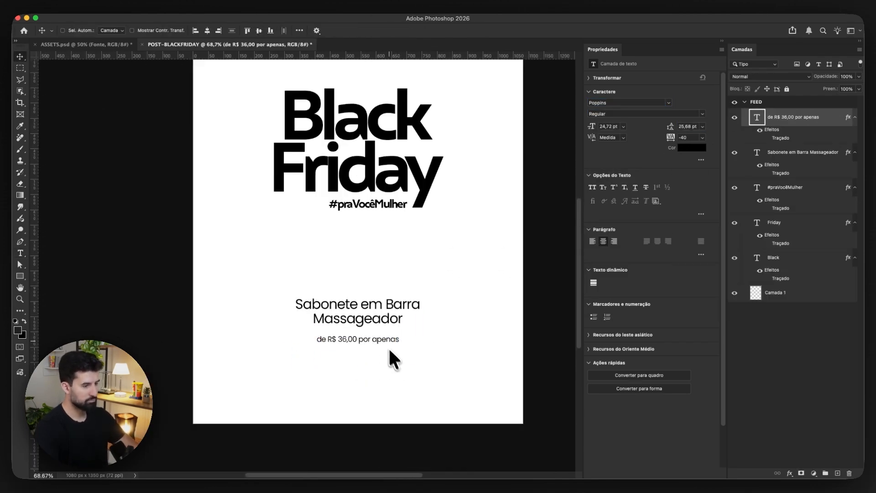
# Move the "Sabonete em Barra Massageador" text and both price lines together down to the lower part of the artboard
pyautogui.press('Escape')
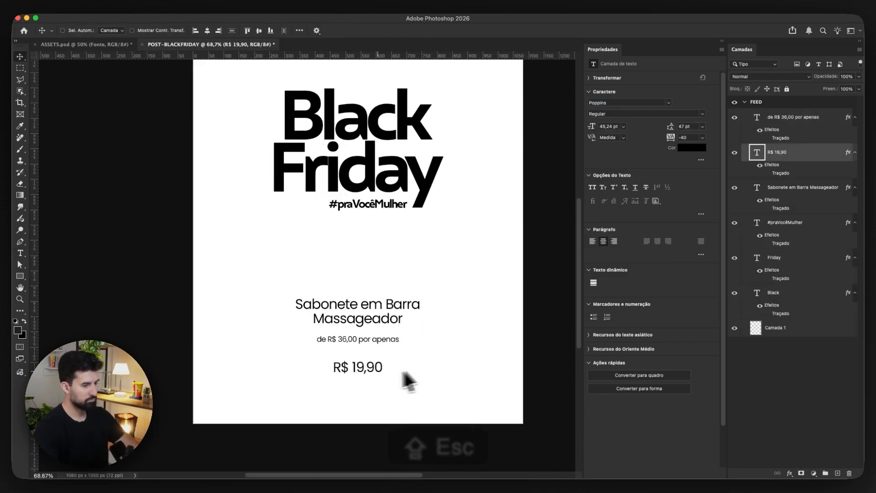
pyautogui.press('super+minus')
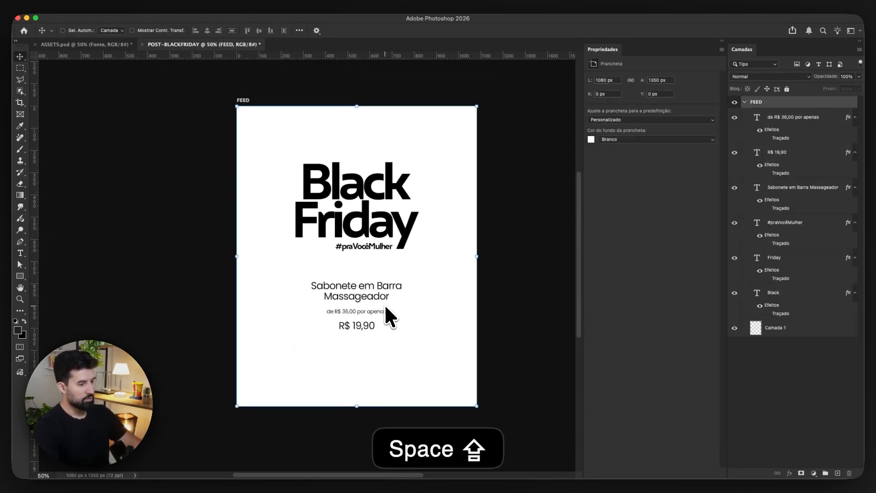
pyautogui.moveTo(380, 305); pyautogui.dragTo(395, 304)
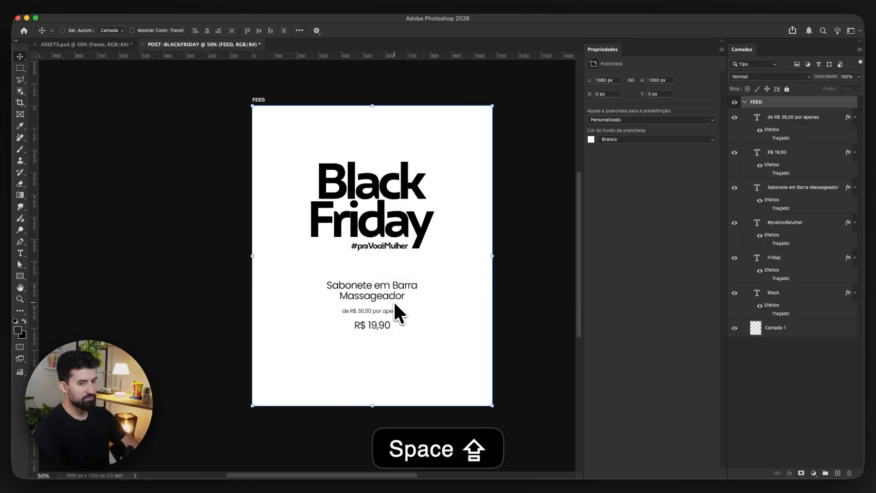
pyautogui.moveTo(318, 271); pyautogui.dragTo(410, 340)
pyautogui.moveTo(396, 311); pyautogui.dragTo(401, 357)
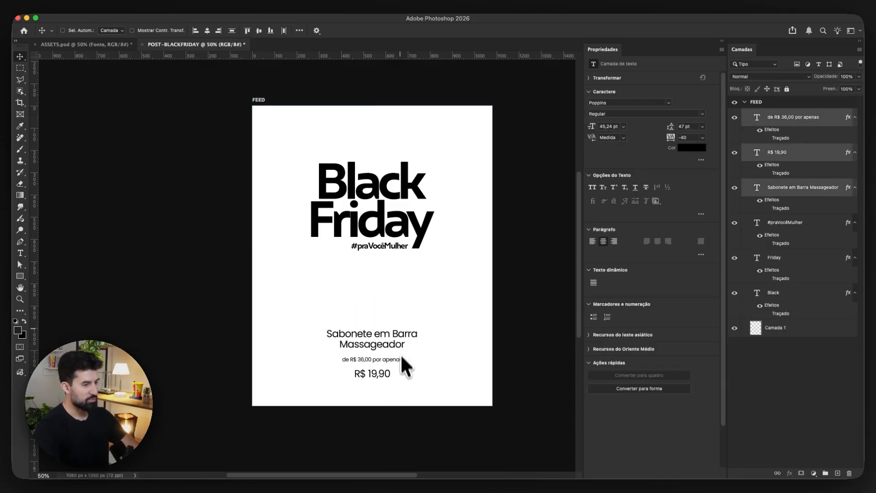
pyautogui.click(400, 298)
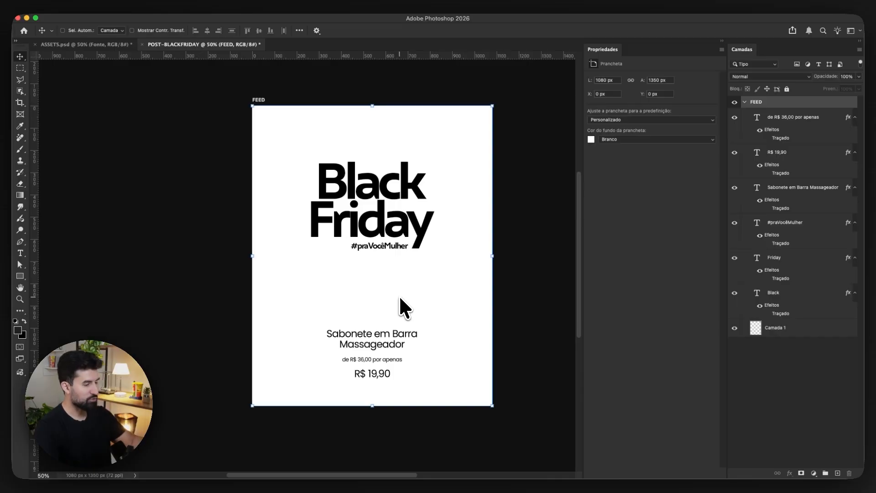
pyautogui.moveTo(343, 304); pyautogui.dragTo(399, 398)
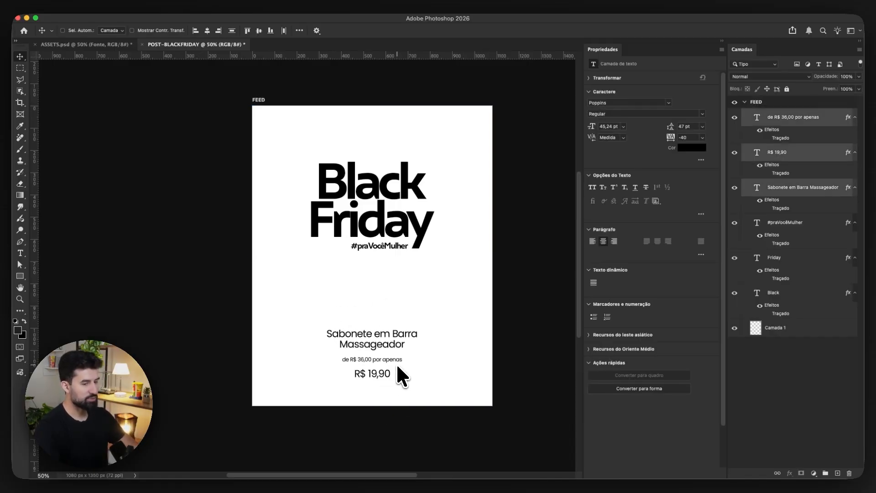
pyautogui.scroll(1, 396, 363)
pyautogui.press('space')
pyautogui.moveTo(409, 324); pyautogui.dragTo(390, 318)
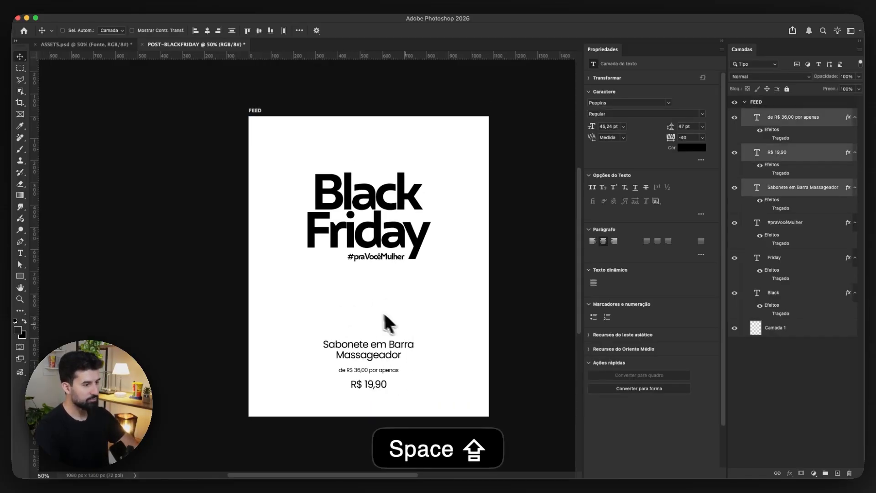
pyautogui.keyDown('super'); pyautogui.click(381, 311); pyautogui.keyUp('super')
# Copy the "nossas cores" color palette image from ASSETS.psd and paste it into the FEED artboard
pyautogui.click(109, 45)
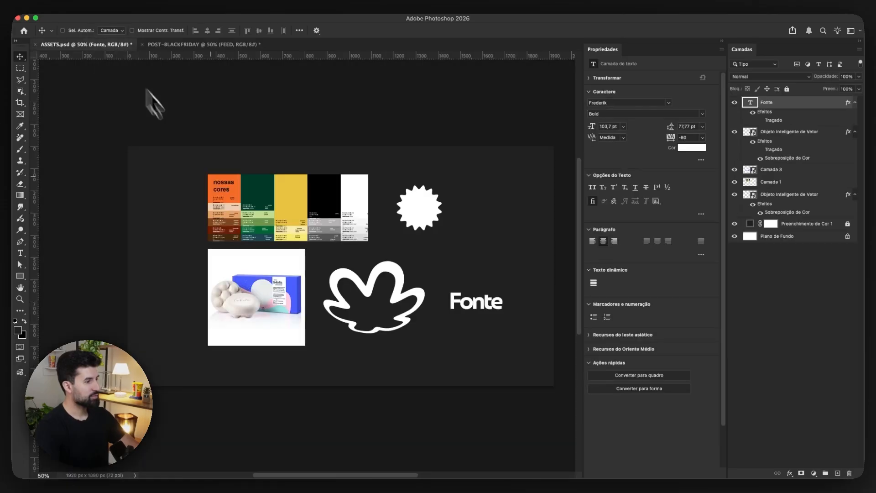
pyautogui.keyDown('super'); pyautogui.click(249, 194); pyautogui.keyUp('super')
pyautogui.press('super+shift+c')
pyautogui.click(231, 44)
pyautogui.press('super+shift+v')
# Scale the palette image down to about 608 x 254 px and place it at the top of the artboard
pyautogui.press('super+shift+t')
pyautogui.moveTo(460, 267); pyautogui.dragTo(403, 168)
pyautogui.hotkey('shift', 'Return')
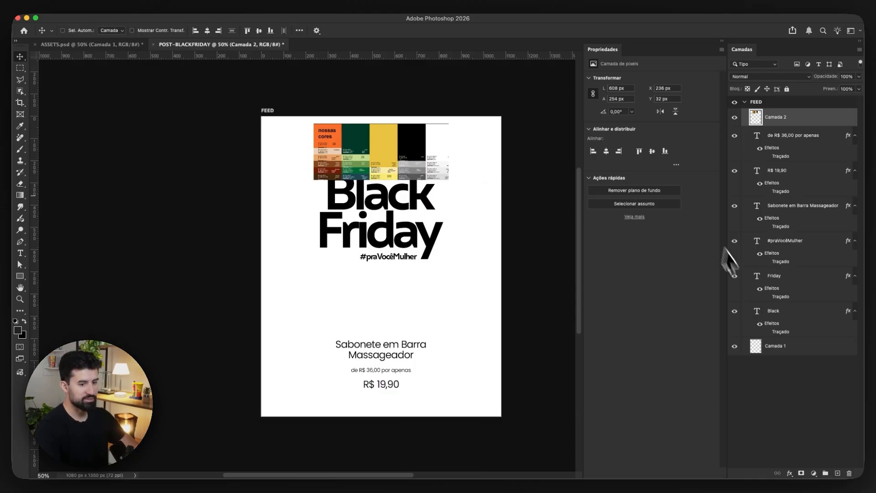
# Add a solid color fill in dark gray 1a1a1a on the empty bottom layer as the artboard's background
pyautogui.click(776, 352)
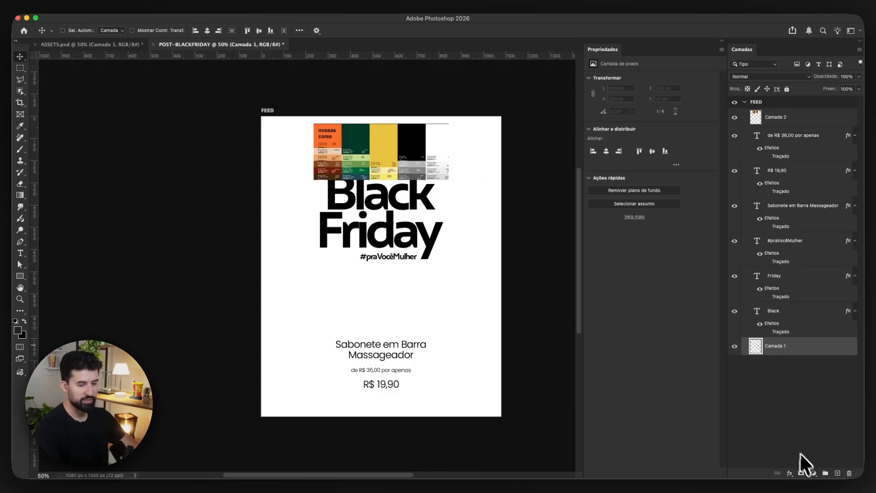
pyautogui.click(813, 472)
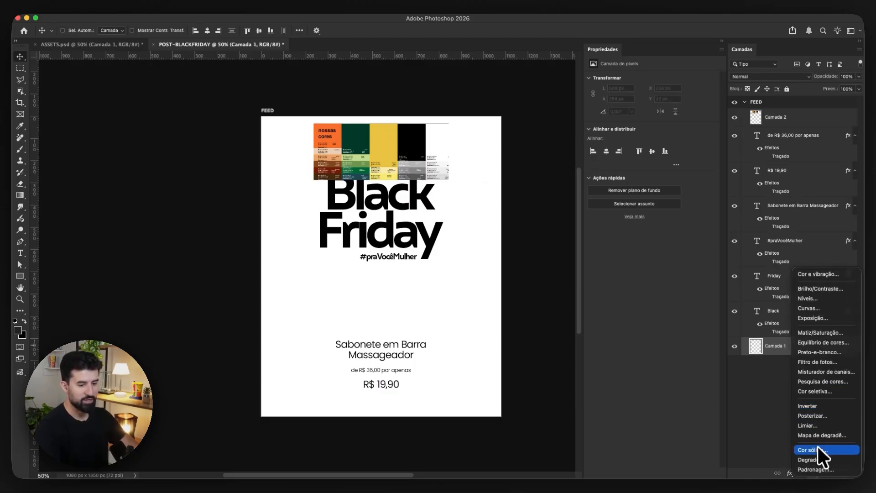
pyautogui.click(818, 449)
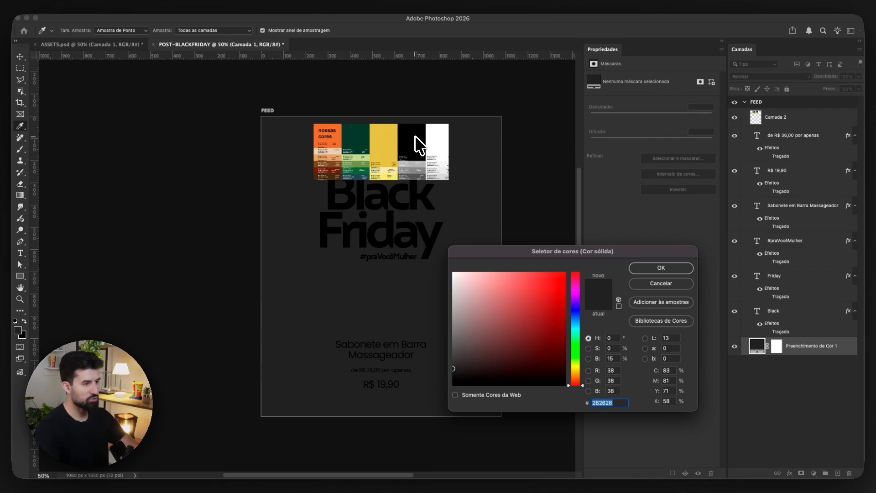
pyautogui.click(415, 136)
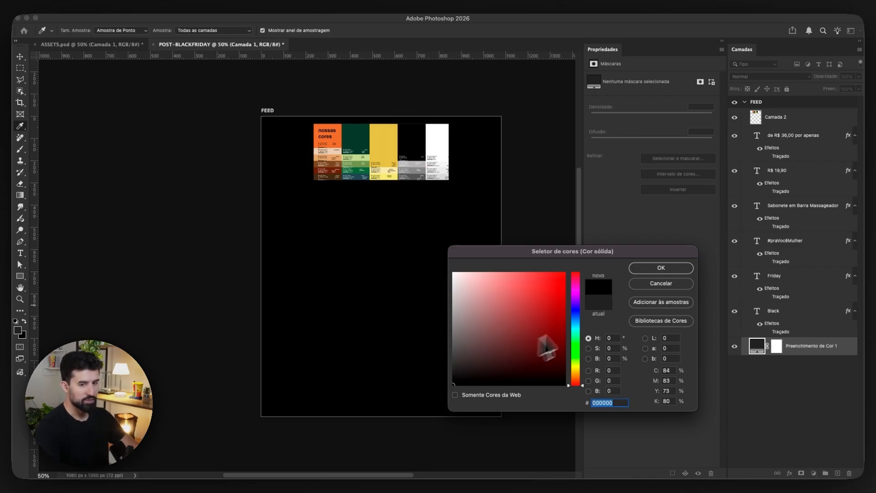
pyautogui.click(453, 373)
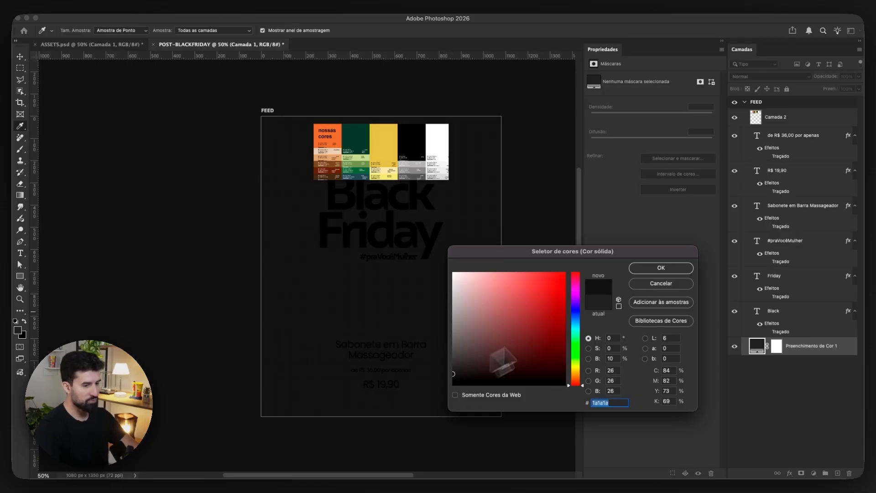
pyautogui.click(657, 269)
# Add a new layer directly above the background fill and name it BRILHO
pyautogui.hotkey('shift', 'space')
pyautogui.moveTo(454, 292); pyautogui.dragTo(447, 289)
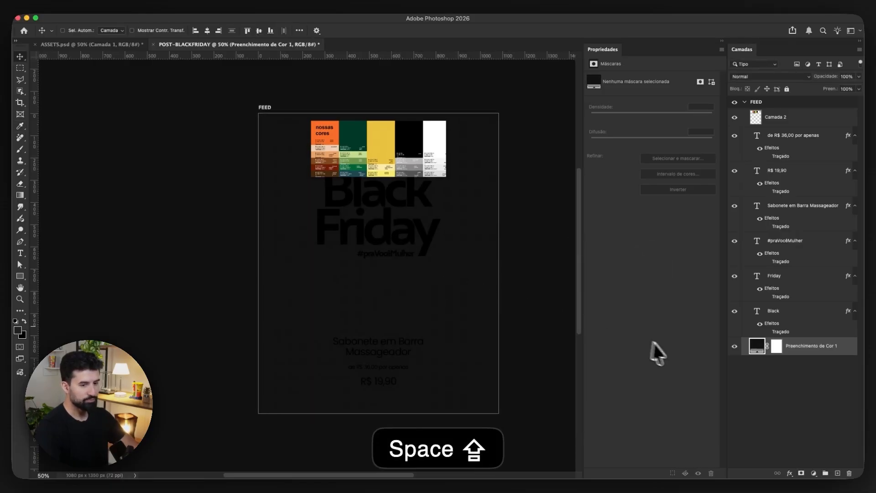
pyautogui.click(837, 473)
pyautogui.doubleClick(776, 345)
pyautogui.write('BRILHO')
pyautogui.hotkey('shift', 'Return')
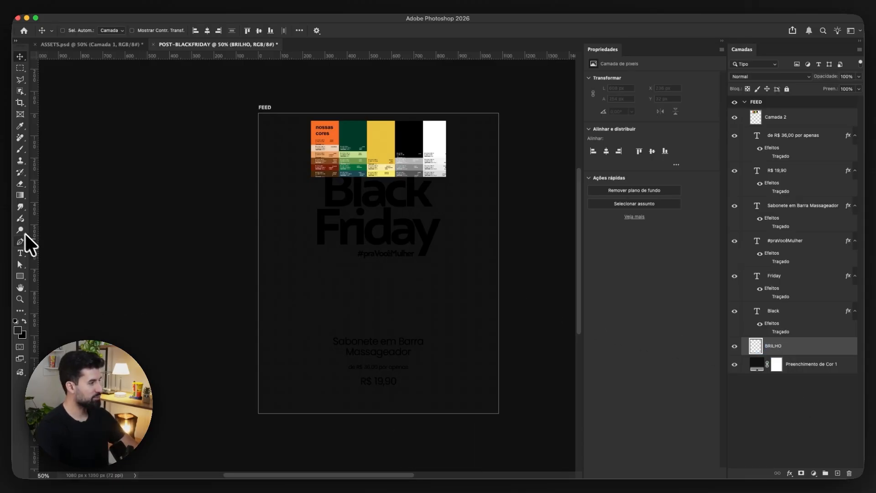
# Paint a soft glow across the artboard's upper area on BRILHO, using a 1000 px soft round brush in 2d2d2d at 50% opacity
pyautogui.click(20, 149)
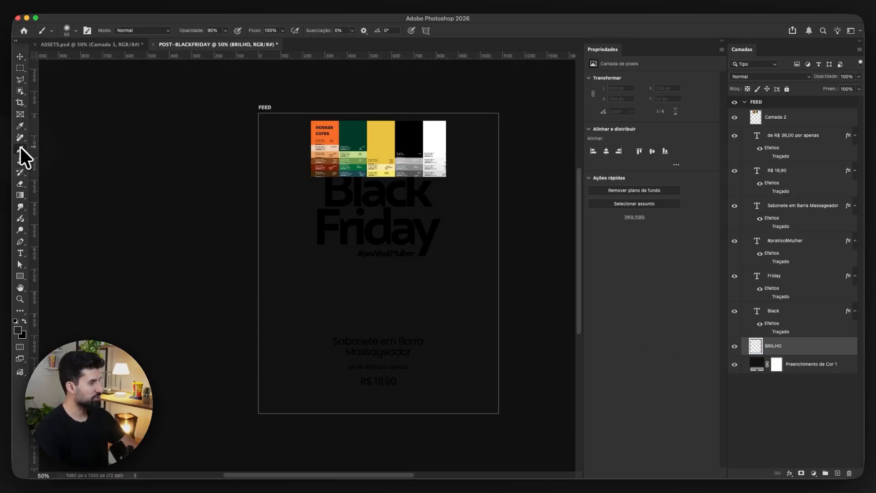
pyautogui.rightClick(358, 292)
pyautogui.moveTo(422, 314); pyautogui.dragTo(455, 315)
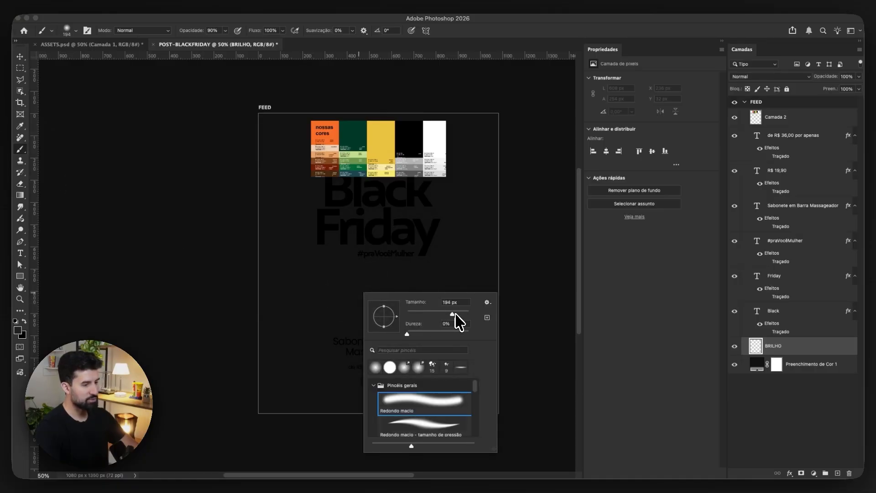
pyautogui.click(543, 343)
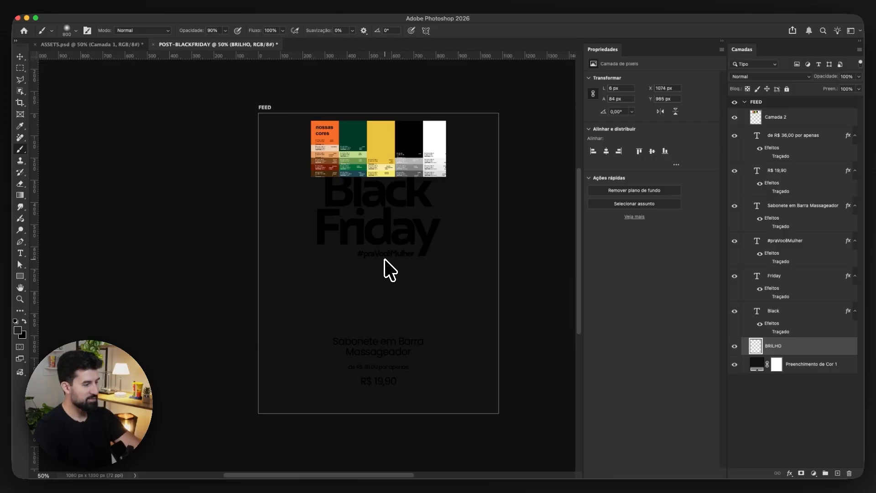
pyautogui.click(18, 330)
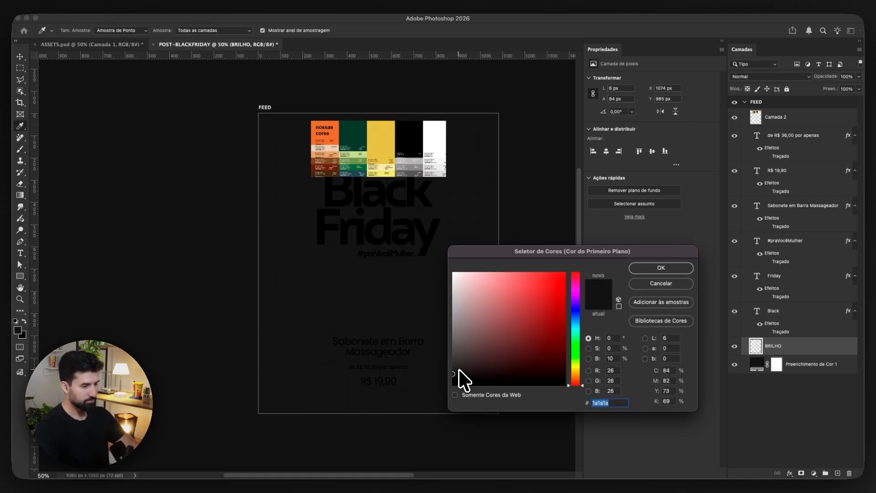
pyautogui.moveTo(456, 368); pyautogui.dragTo(451, 364)
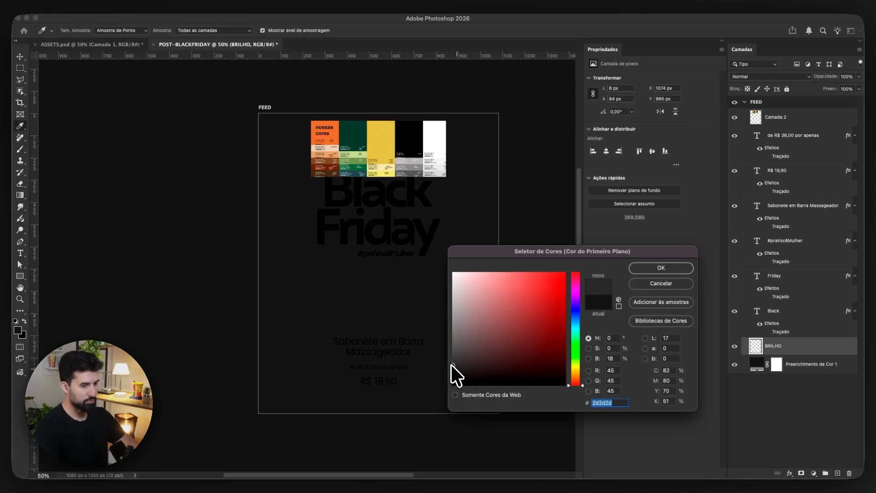
pyautogui.click(665, 268)
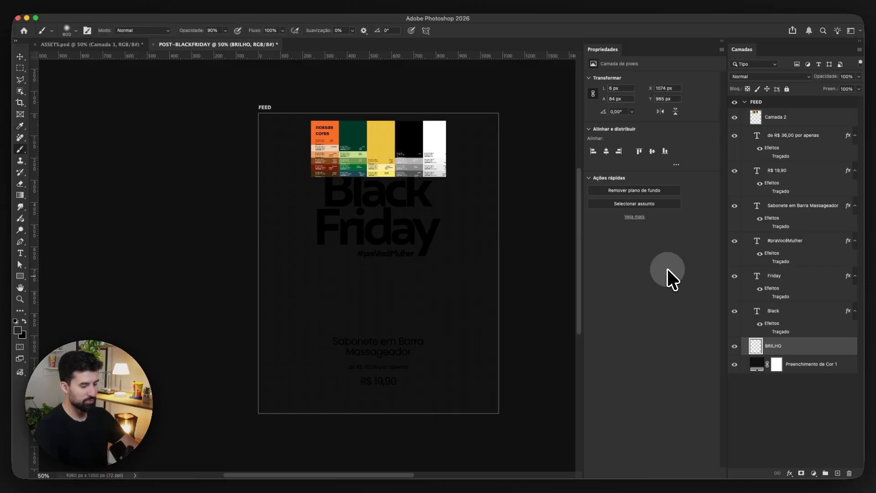
pyautogui.click(217, 31)
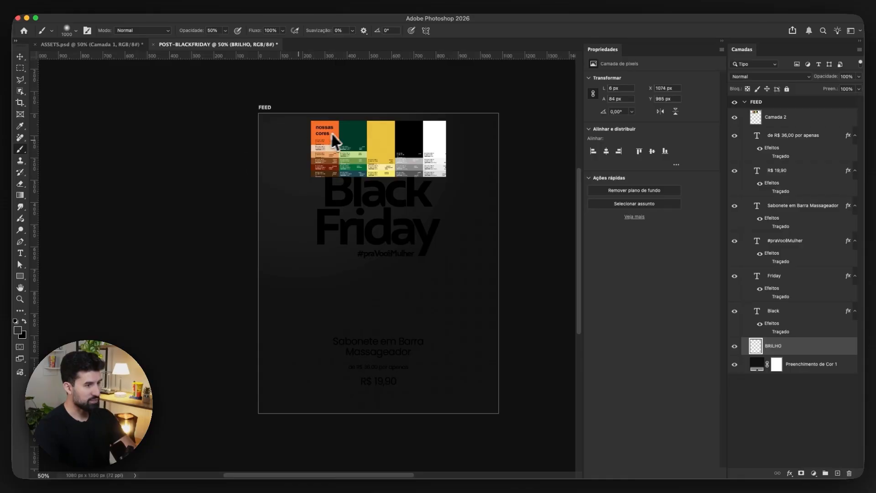
pyautogui.moveTo(243, 166); pyautogui.dragTo(234, 179)
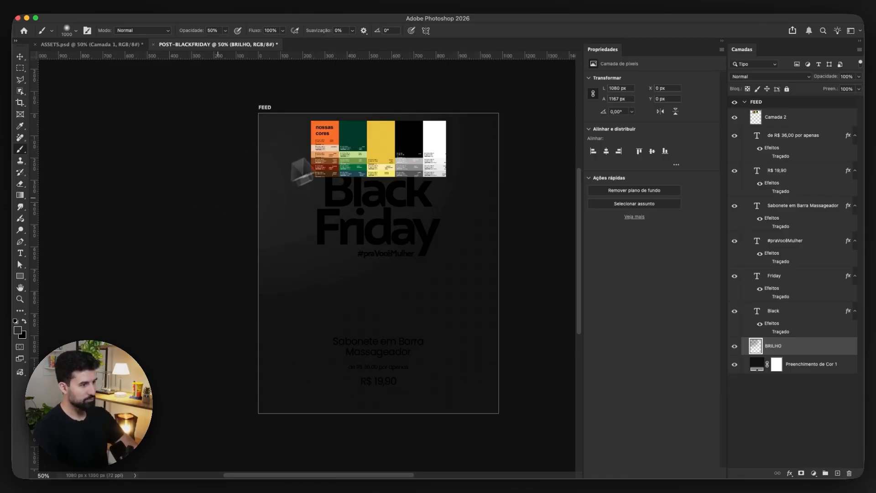
pyautogui.click(20, 56)
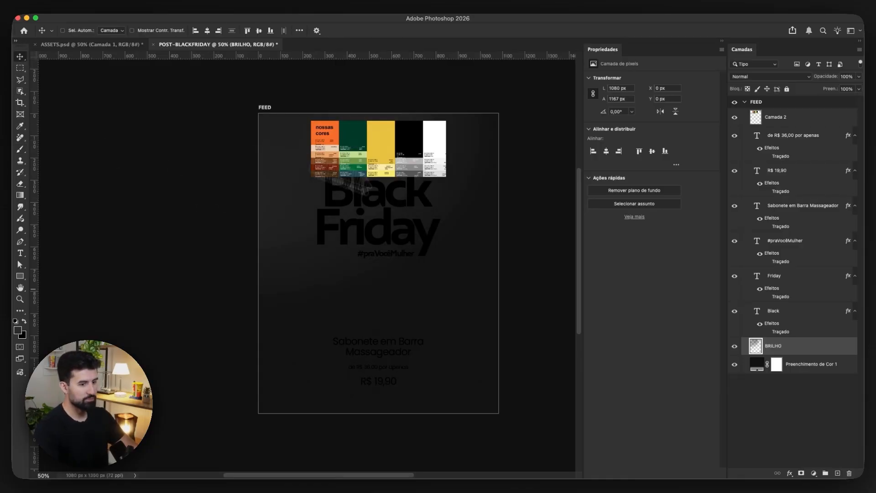
# Set the background fill color to 181818
pyautogui.click(759, 360)
pyautogui.doubleClick(759, 360)
pyautogui.click(457, 376)
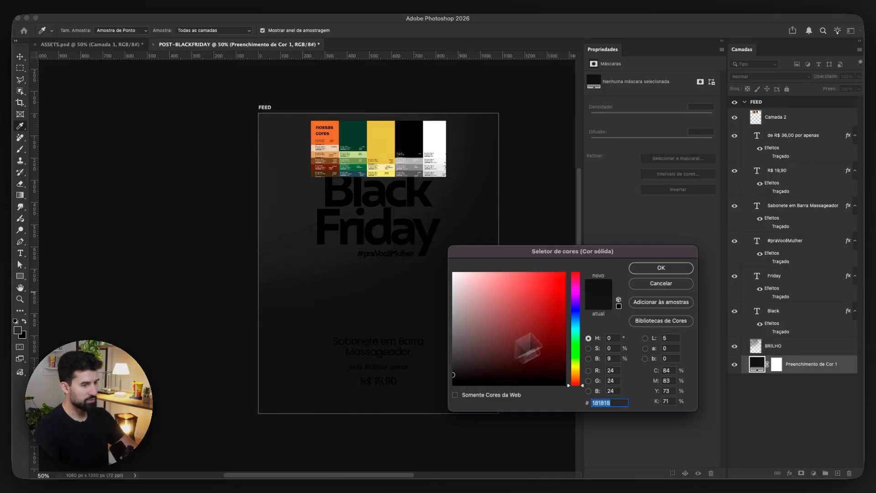
pyautogui.click(657, 269)
# Hide the color palette image layer
pyautogui.keyDown('super'); pyautogui.click(397, 151); pyautogui.keyUp('super')
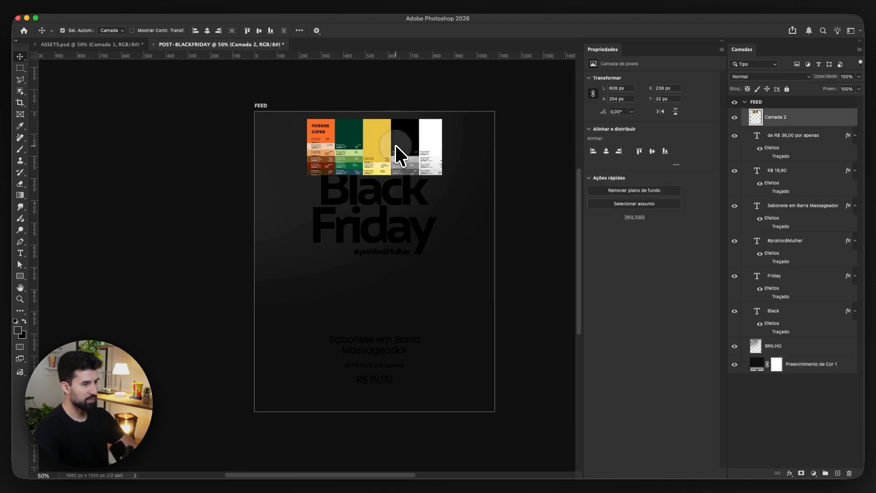
pyautogui.click(734, 117)
pyautogui.moveTo(384, 269); pyautogui.dragTo(390, 277)
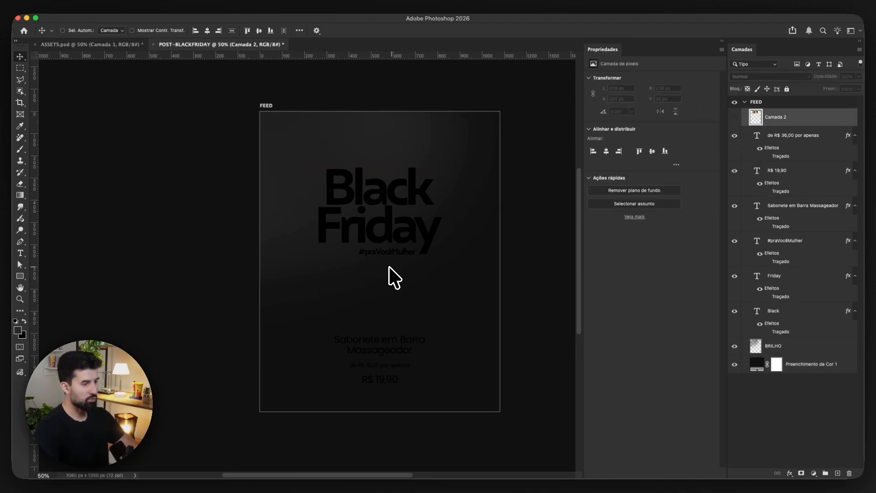
# Lower the BRILHO layer's opacity to 70%
pyautogui.click(796, 348)
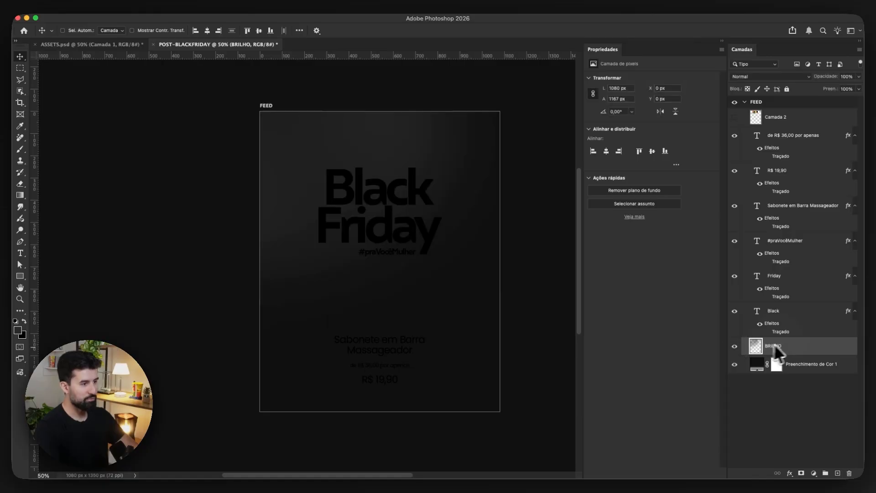
pyautogui.click(846, 76)
pyautogui.press('super+a')
pyautogui.hotkey('shift', 'Down')
pyautogui.hotkey('shift', 'Down')
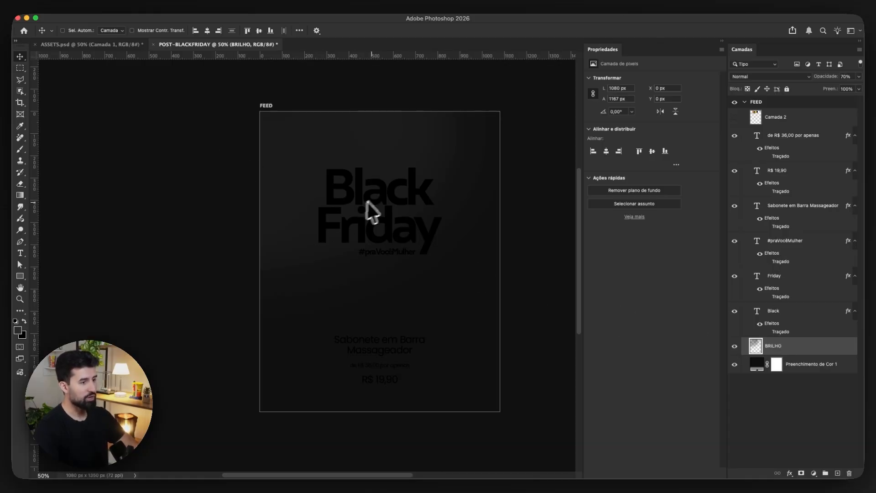
# Copy the "Black" text layer, paste it above BRILHO, place the copy below the hashtag and color it dark gray 202020
pyautogui.keyDown('super'); pyautogui.click(385, 205); pyautogui.keyUp('super')
pyautogui.press('super+c')
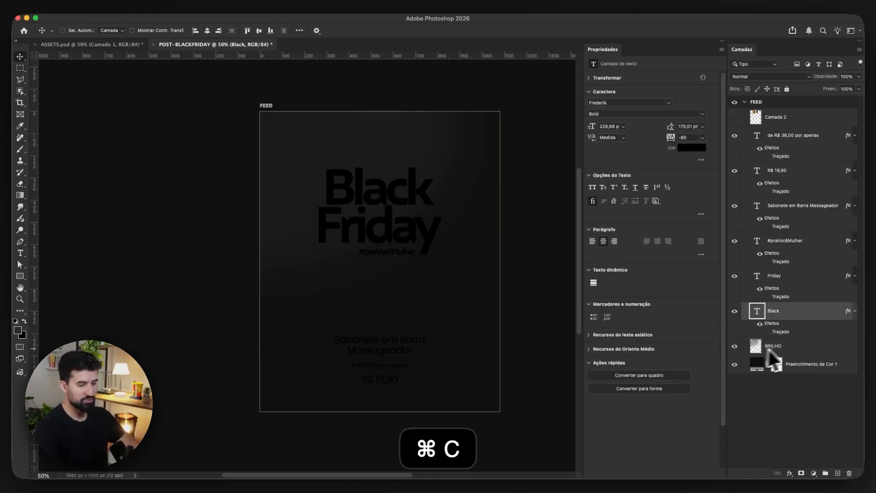
pyautogui.press('super+v')
pyautogui.moveTo(401, 289)
pyautogui.mouseDown()
pyautogui.moveTo(406, 280)
pyautogui.moveTo(406, 315)
pyautogui.moveTo(465, 328)
pyautogui.moveTo(469, 367)
pyautogui.moveTo(448, 376)
pyautogui.moveTo(457, 371)
pyautogui.mouseUp()
pyautogui.click(695, 150)
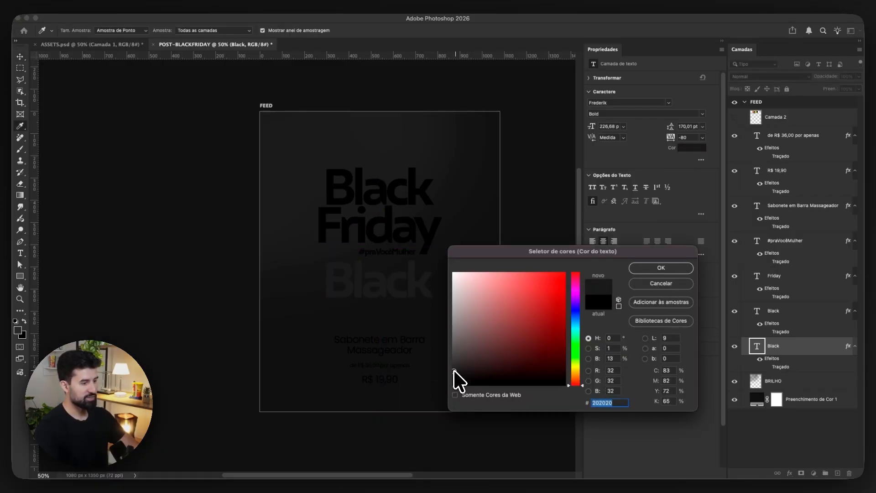
pyautogui.click(660, 266)
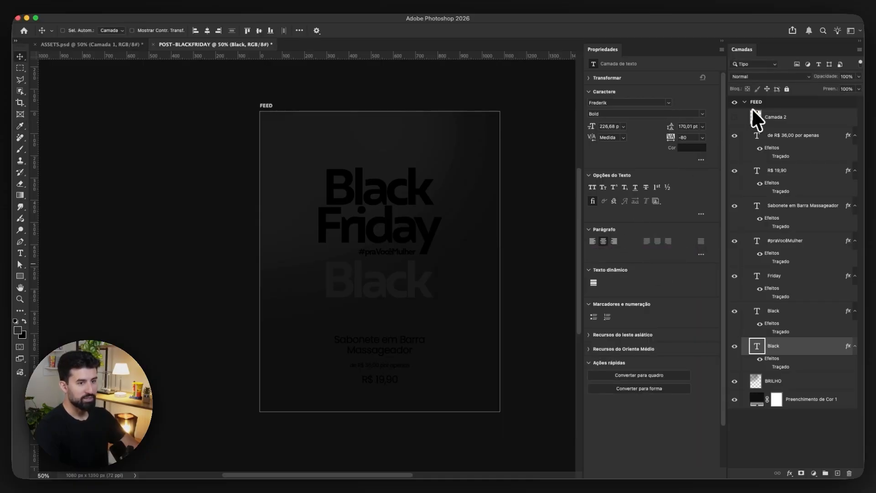
# Change the dark gray copy's text to "Black Friday"
pyautogui.doubleClick(370, 282)
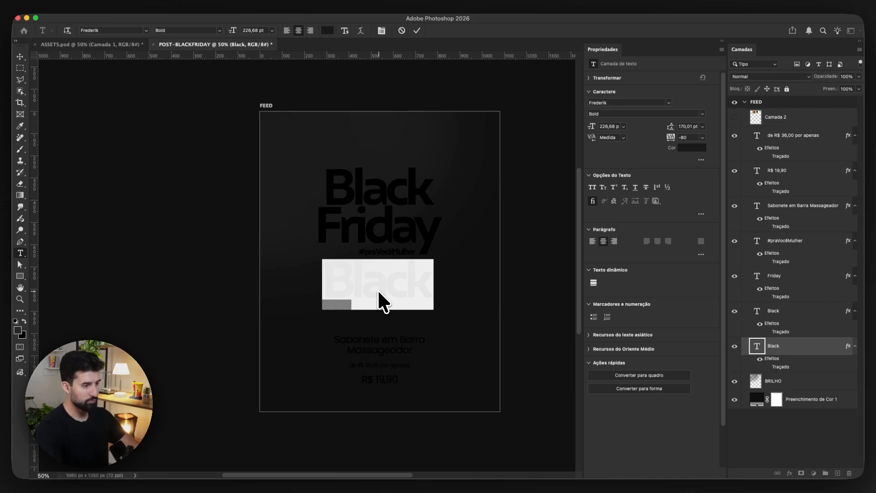
pyautogui.press('Right')
pyautogui.write('F')
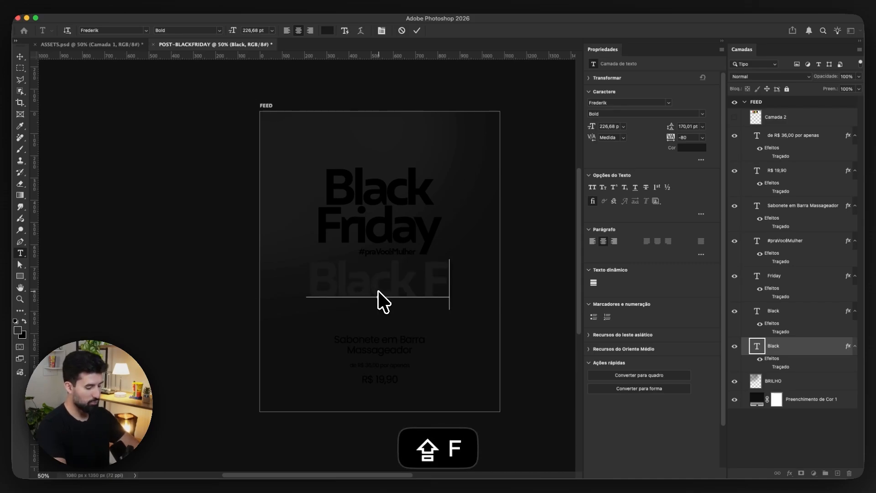
pyautogui.write('riday')
pyautogui.press('Escape')
# Scale the dark gray "Black Friday" text to about 240 pt across the artboard's width and move it to the artboard's top edge
pyautogui.press('super+t')
pyautogui.moveTo(500, 281)
pyautogui.mouseDown()
pyautogui.moveTo(485, 283)
pyautogui.moveTo(506, 286)
pyautogui.mouseUp()
pyautogui.press('Return')
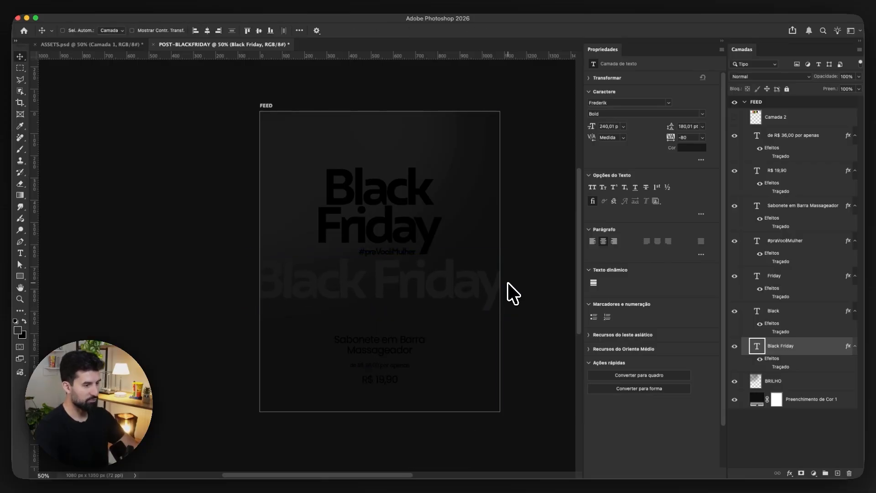
pyautogui.moveTo(440, 291); pyautogui.dragTo(447, 162)
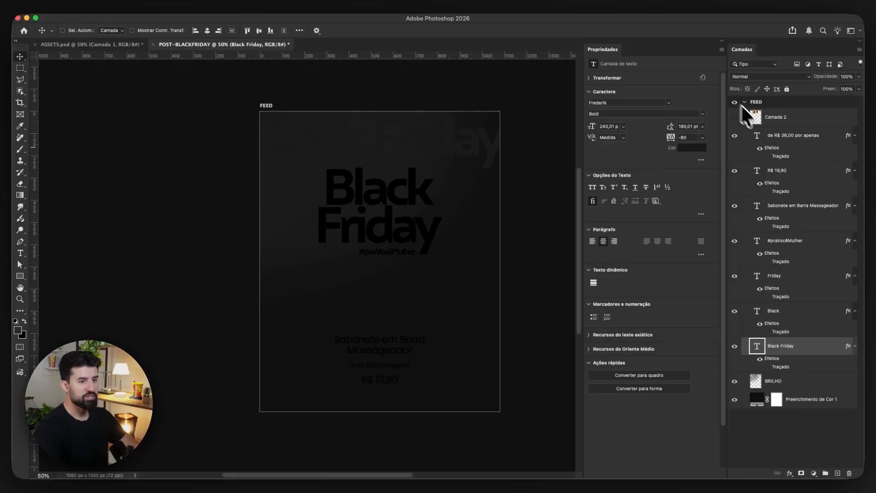
# Set the background "Black Friday" text layer's blend mode to Subexposição de cores
pyautogui.click(756, 77)
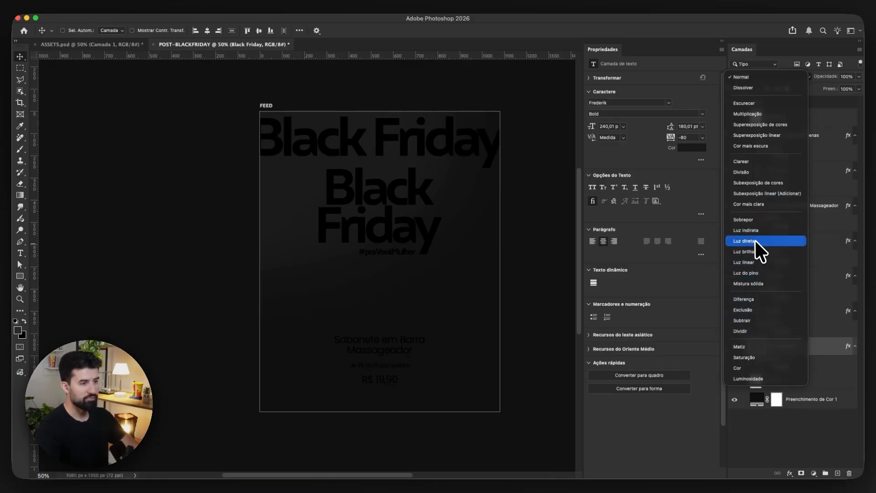
pyautogui.press('Up')
pyautogui.press('Up')
pyautogui.press('Up')
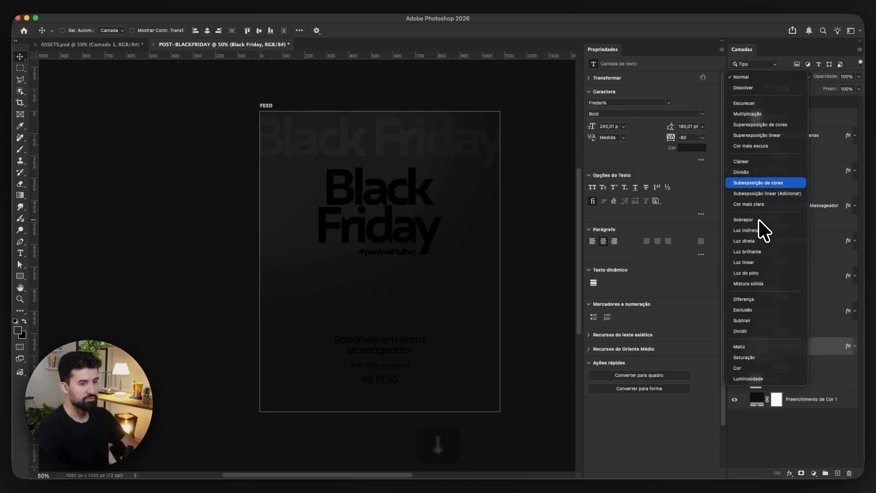
pyautogui.press('Return')
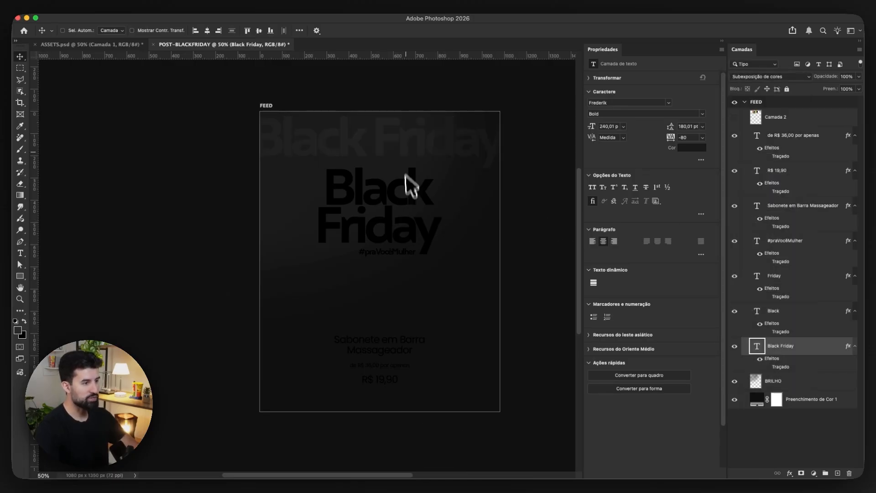
# Fine-tune the background "Black Friday" text's position and scale it up slightly to about 244.77 pt
pyautogui.moveTo(448, 146)
pyautogui.mouseDown()
pyautogui.moveTo(443, 352)
pyautogui.moveTo(424, 140)
pyautogui.moveTo(446, 138)
pyautogui.moveTo(443, 144)
pyautogui.mouseUp()
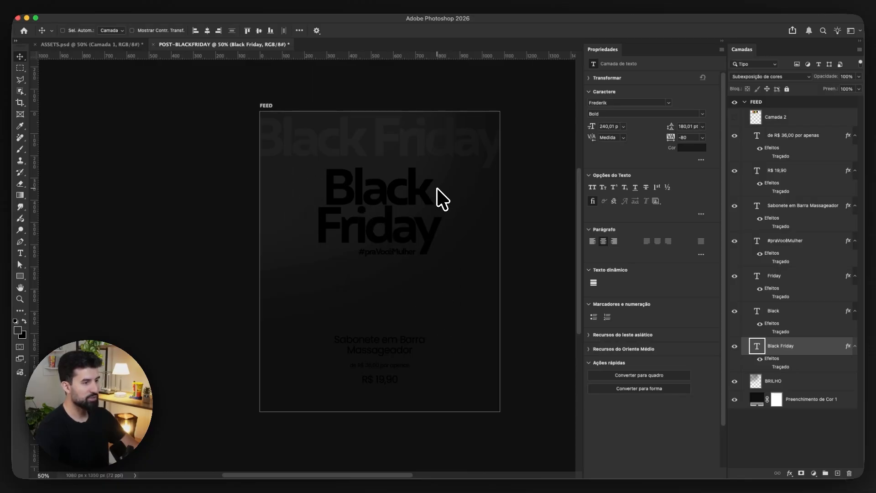
pyautogui.hotkey('shift', 'Up')
pyautogui.hotkey('shift', 'Down')
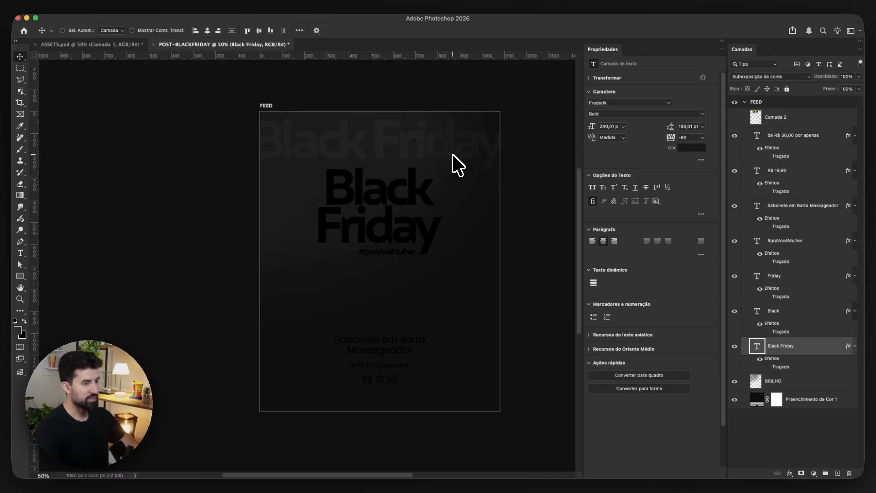
pyautogui.press('Up')
pyautogui.press('super+t')
pyautogui.moveTo(504, 170); pyautogui.dragTo(509, 173)
pyautogui.press('Return')
# Duplicate the background "Black Friday" text as a second row directly below, shifted left so it runs off the artboard
pyautogui.moveTo(436, 157); pyautogui.dragTo(409, 204)
pyautogui.press('Right')
pyautogui.press('Down')
# Place another copy of the second row to its right, copy its text and delete that extra layer
pyautogui.moveTo(294, 187); pyautogui.dragTo(498, 188)
pyautogui.moveTo(429, 190); pyautogui.dragTo(491, 192)
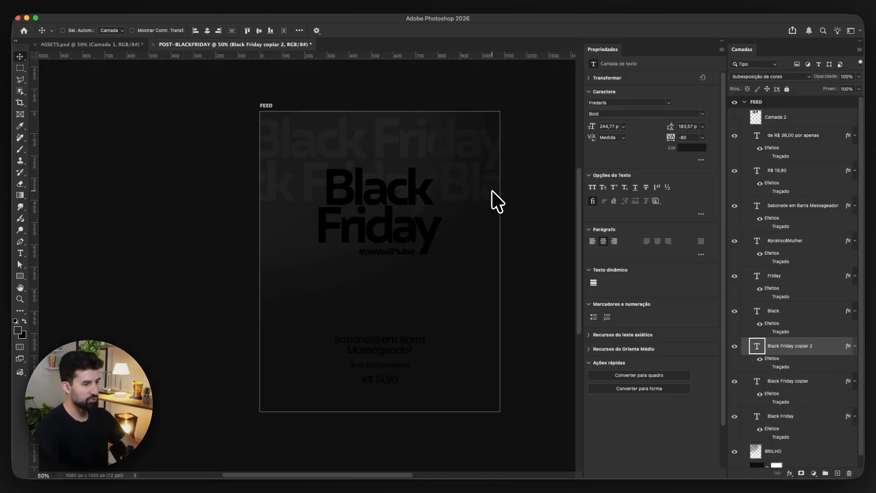
pyautogui.doubleClick(474, 194)
pyautogui.press('super+c')
pyautogui.press('Escape')
pyautogui.press('BackSpace')
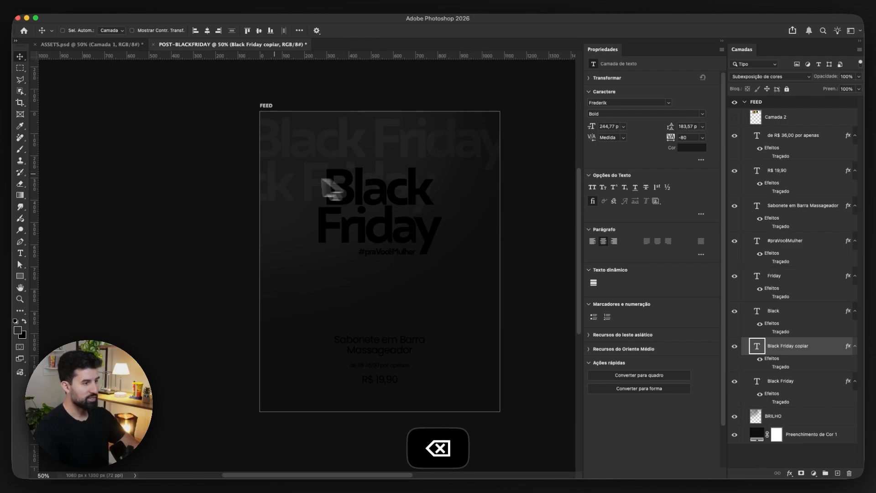
# Try extending the second row to "Black Friday • Black Friday" and shifting it sideways, and undo the change
pyautogui.doubleClick(284, 185)
pyautogui.click(437, 203)
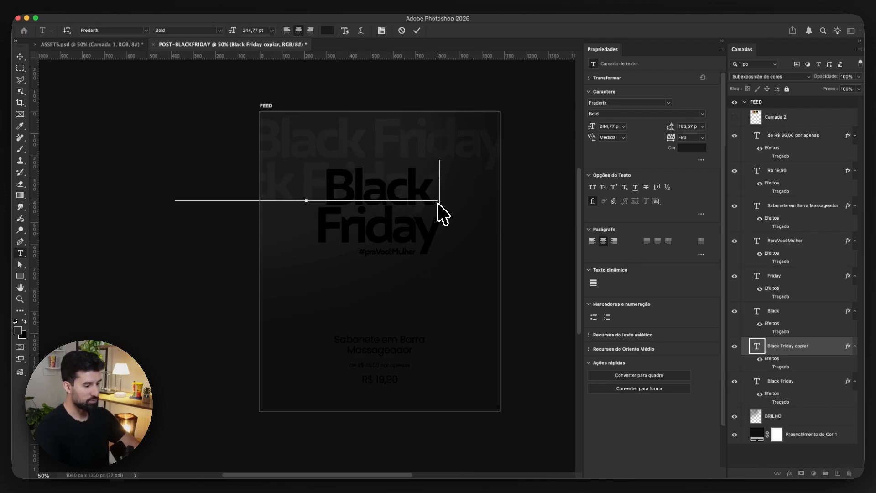
pyautogui.write('•')
pyautogui.press('super+v')
pyautogui.press('Escape')
pyautogui.moveTo(378, 200); pyautogui.dragTo(475, 196)
pyautogui.hotkey('shift', 'Left')
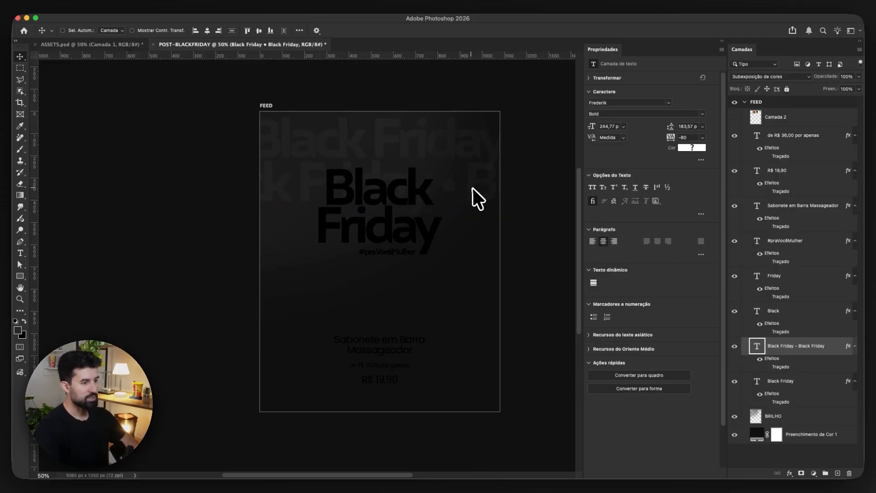
pyautogui.press('super+z')
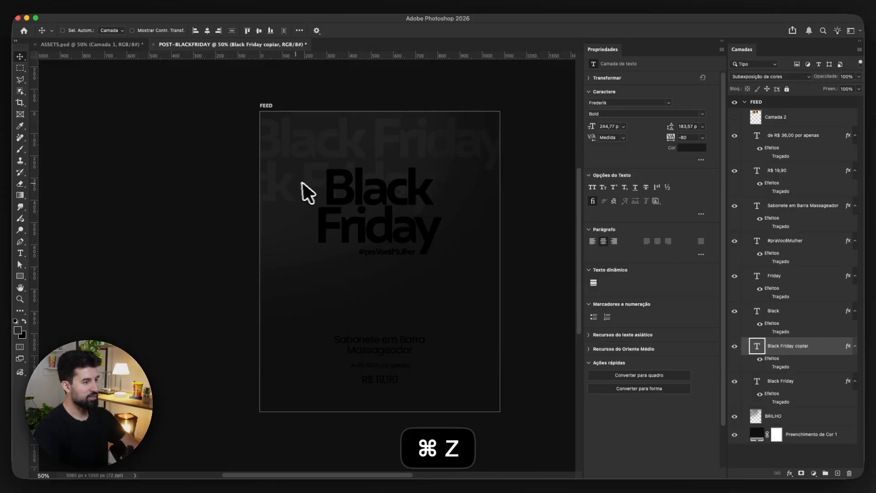
# Extend the second row to "Black Friday Black Friday" with the copied text and shift it to fill the artboard's width
pyautogui.doubleClick(341, 191)
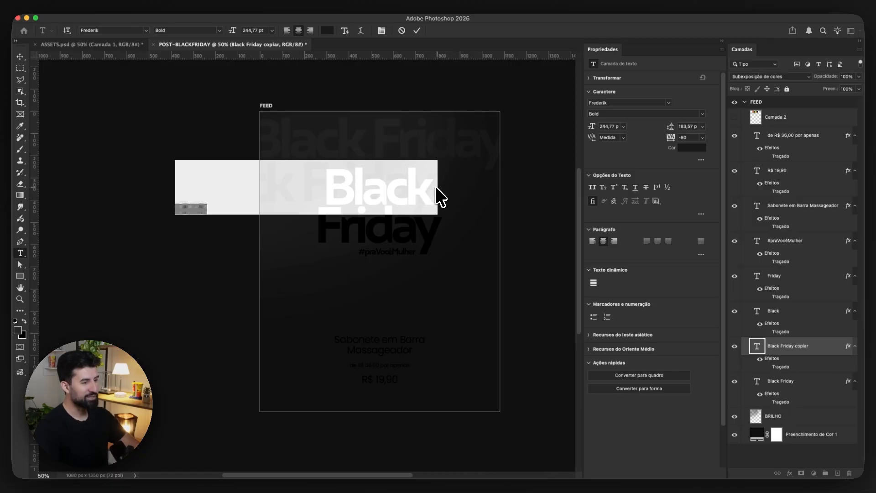
pyautogui.click(436, 187)
pyautogui.press('super+v')
pyautogui.press('Escape')
pyautogui.moveTo(464, 194); pyautogui.dragTo(457, 196)
pyautogui.press('Down')
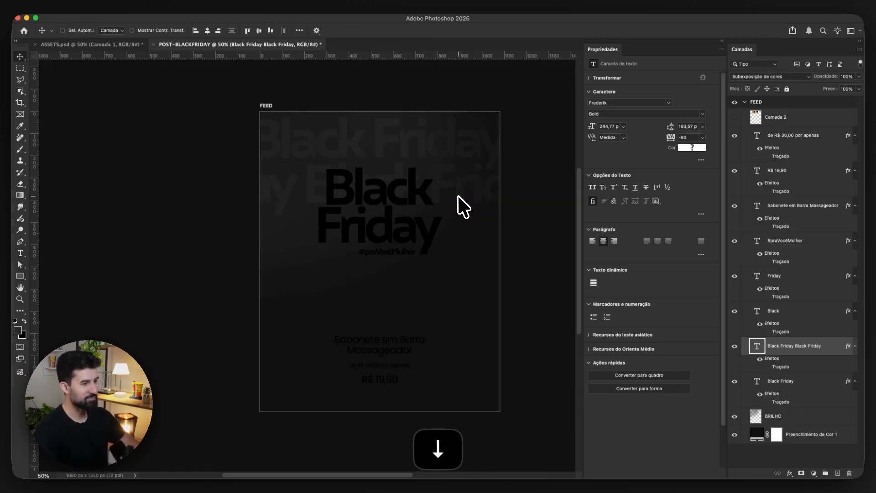
# Collapse the effects of both background text layers, and duplicate the two rows together directly below the originals
pyautogui.click(854, 346)
pyautogui.click(855, 363)
pyautogui.click(803, 363)
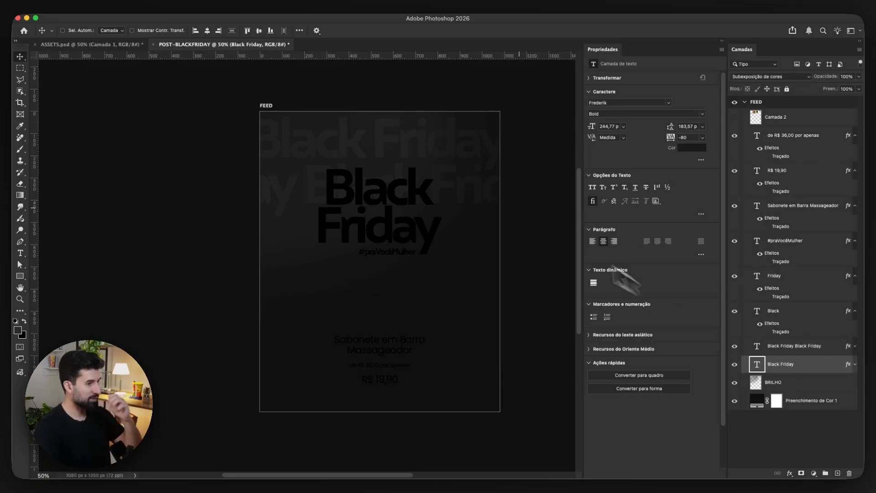
pyautogui.keyDown('shift'); pyautogui.click(783, 348); pyautogui.keyUp('shift')
pyautogui.moveTo(471, 181); pyautogui.dragTo(475, 269)
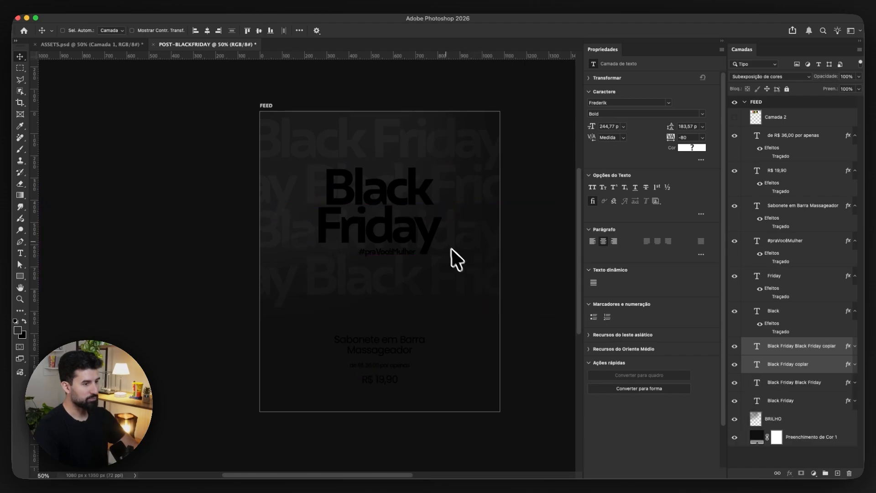
pyautogui.click(778, 365)
pyautogui.moveTo(375, 300); pyautogui.dragTo(359, 297)
pyautogui.press('super+z')
# Duplicate the four background "Black Friday" rows together below the originals and nudge the copies vertically to even out the row spacing
pyautogui.click(787, 346)
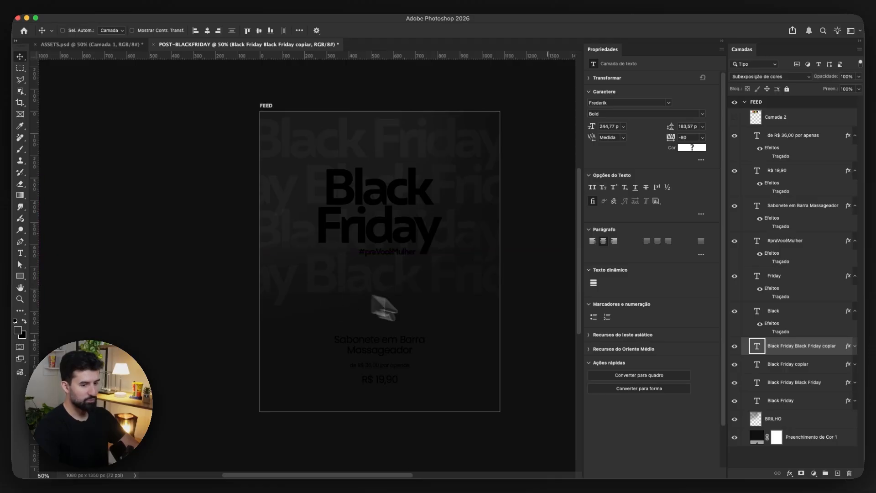
pyautogui.keyDown('shift'); pyautogui.click(778, 400); pyautogui.keyUp('shift')
pyautogui.moveTo(471, 192); pyautogui.dragTo(463, 344)
pyautogui.hotkey('shift', 'Down')
pyautogui.hotkey('shift', 'Down')
pyautogui.hotkey('shift', 'Up')
pyautogui.hotkey('shift', 'Up')
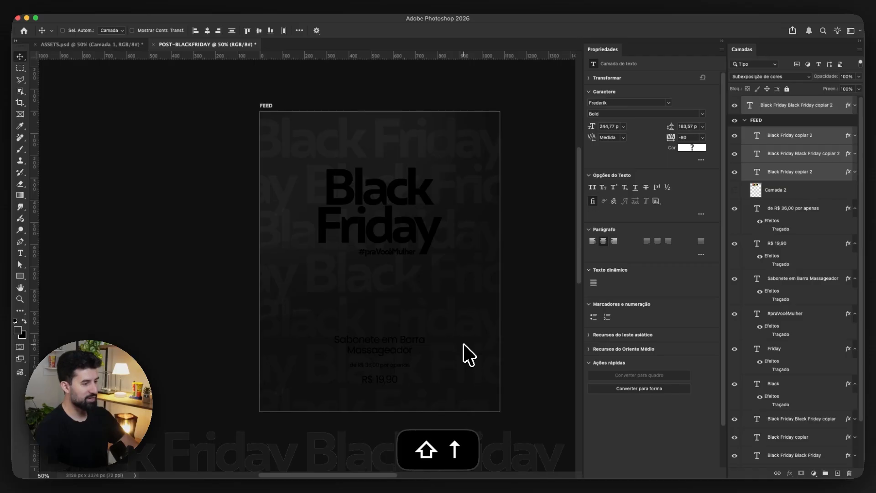
pyautogui.press('Down')
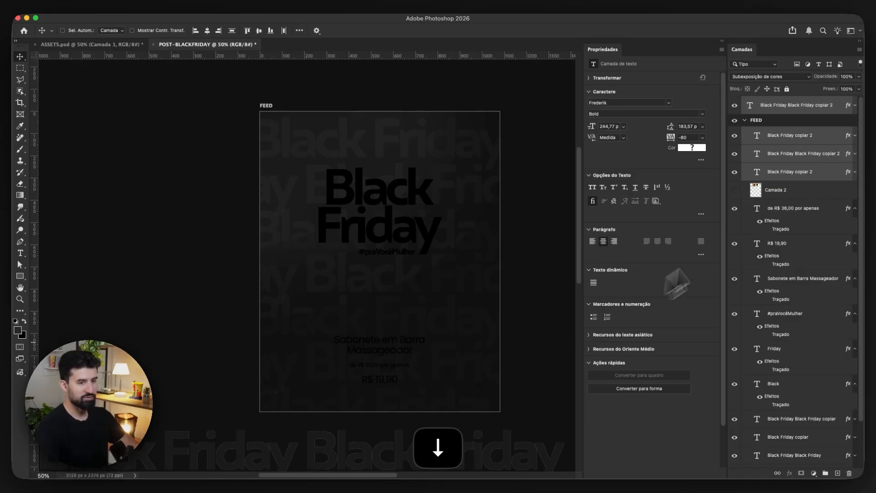
# Delete the row copy lying outside the artboard and move the three remaining copies beneath the "Black" headline layer, above the other background rows
pyautogui.click(785, 100)
pyautogui.press('BackSpace')
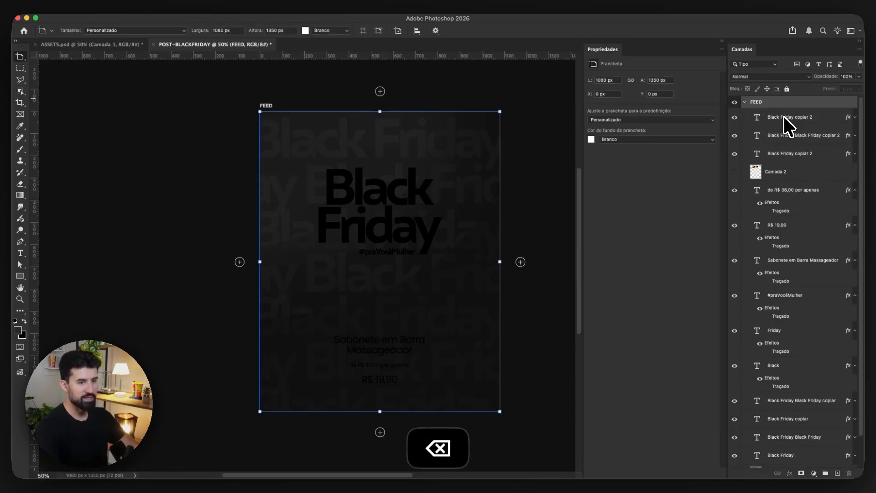
pyautogui.click(783, 117)
pyautogui.keyDown('shift'); pyautogui.click(781, 153); pyautogui.keyUp('shift')
pyautogui.moveTo(803, 160); pyautogui.dragTo(799, 182)
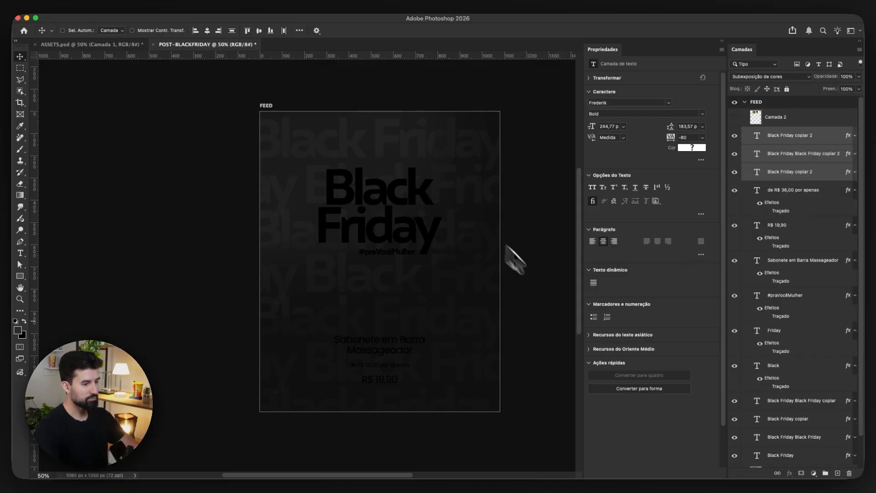
pyautogui.moveTo(791, 175); pyautogui.dragTo(779, 382)
# Group all seven background "Black Friday" row layers and name the group BG BLACK
pyautogui.click(790, 312)
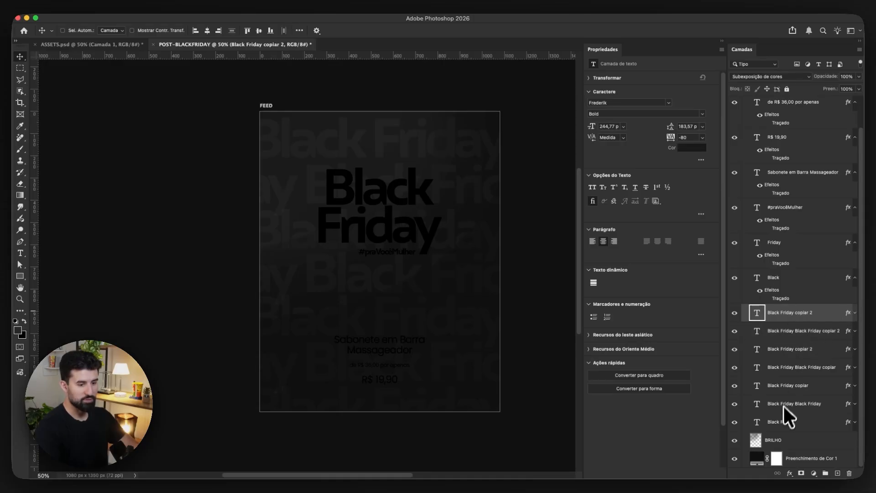
pyautogui.keyDown('shift'); pyautogui.click(785, 389); pyautogui.keyUp('shift')
pyautogui.moveTo(436, 278); pyautogui.dragTo(446, 268)
pyautogui.press('super+z')
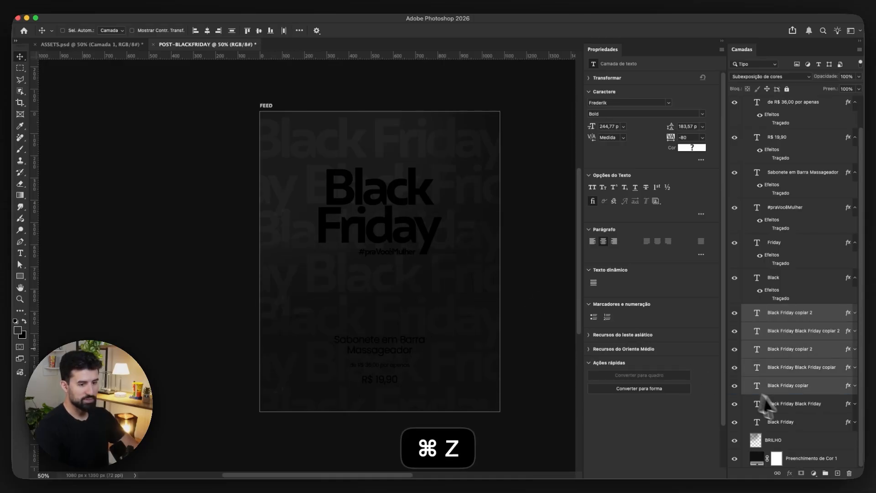
pyautogui.keyDown('shift'); pyautogui.click(789, 422); pyautogui.keyUp('shift')
pyautogui.moveTo(361, 307); pyautogui.dragTo(369, 296)
pyautogui.press('super+z')
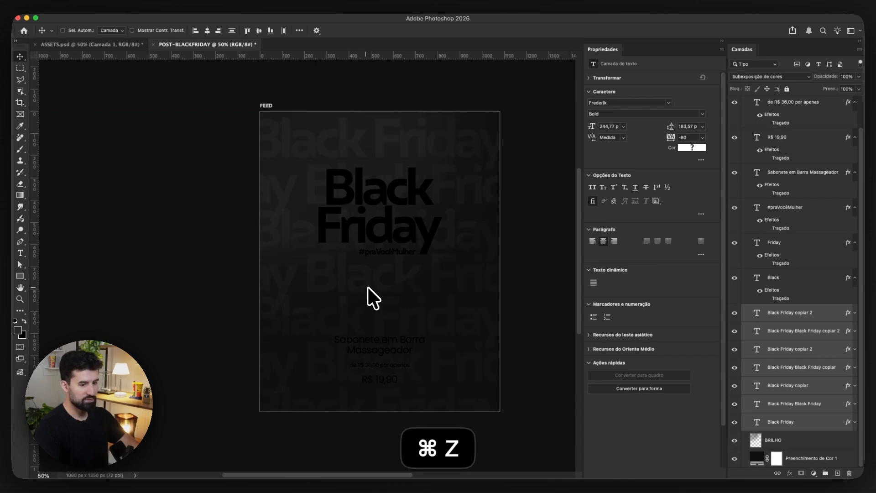
pyautogui.press('super+g')
pyautogui.doubleClick(778, 342)
pyautogui.write('bl')
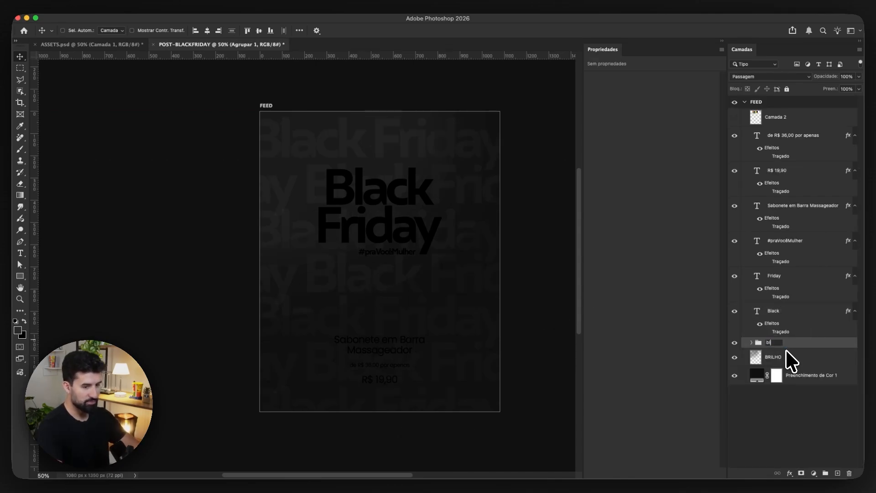
pyautogui.press('BackSpace')
pyautogui.press('BackSpace')
pyautogui.write('BG BLACK')
pyautogui.hotkey('shift', 'Return')
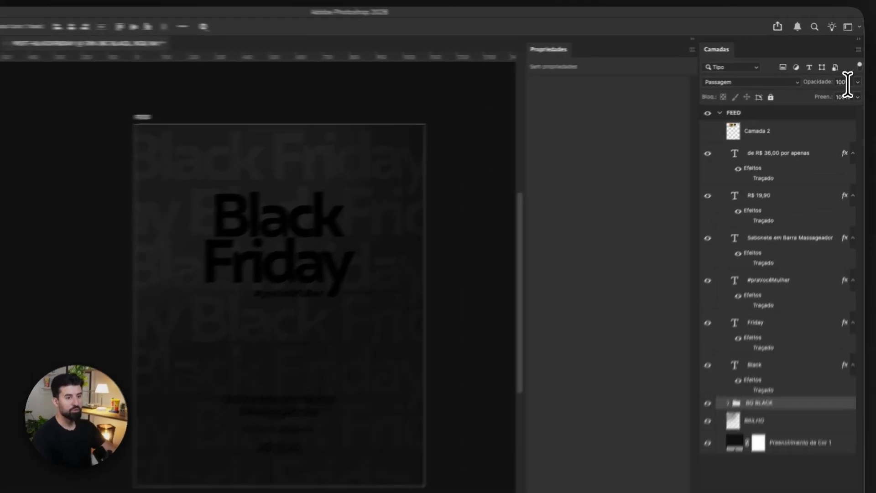
# Set the opacity of the BG BLACK group to 70%
pyautogui.click(849, 77)
pyautogui.press('super+a')
pyautogui.write('70')
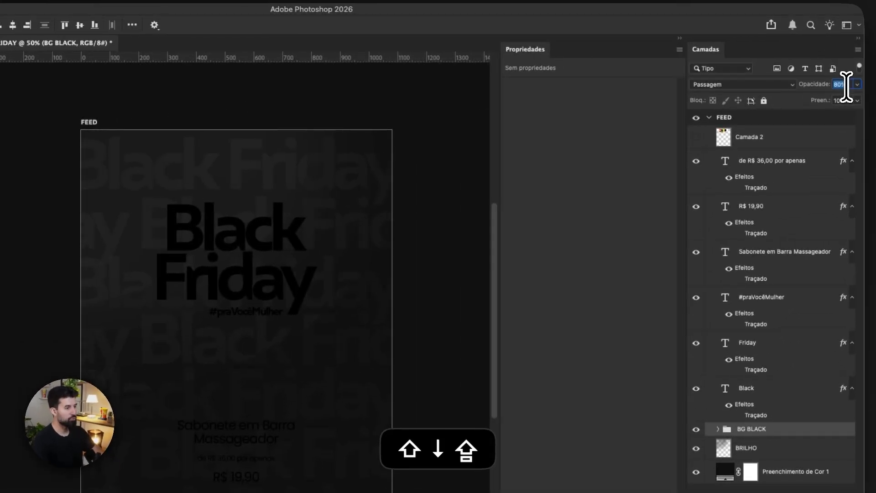
pyautogui.hotkey('shift', 'Return')
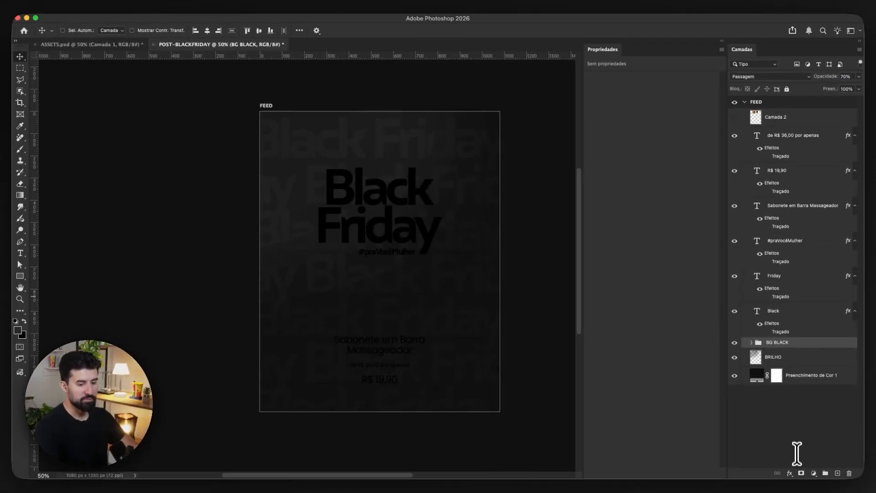
# Add a layer mask to the BG BLACK group and set up the Gradient tool with the black-to-white foreground-to-background gradient
pyautogui.click(801, 472)
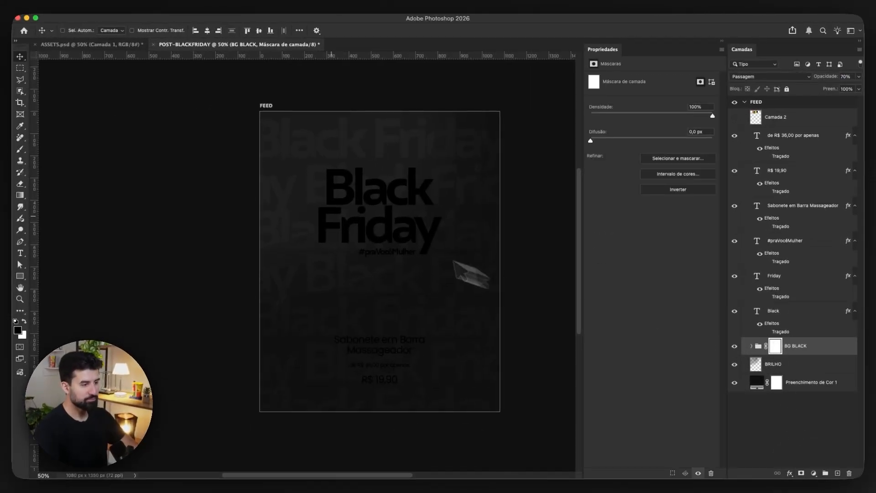
pyautogui.scroll(1, 328, 231)
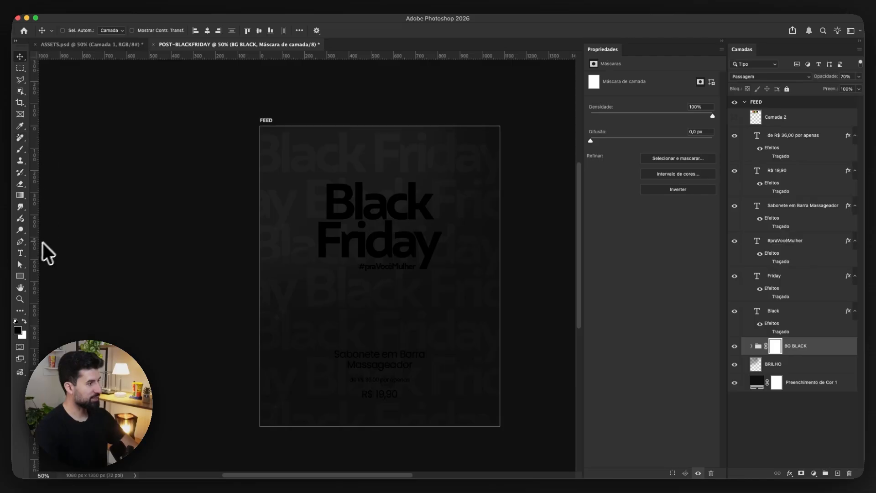
pyautogui.click(20, 195)
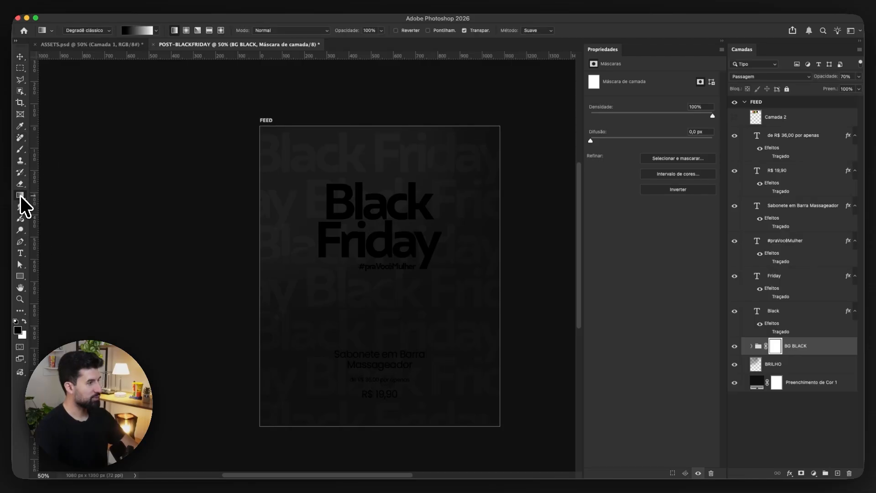
pyautogui.click(137, 30)
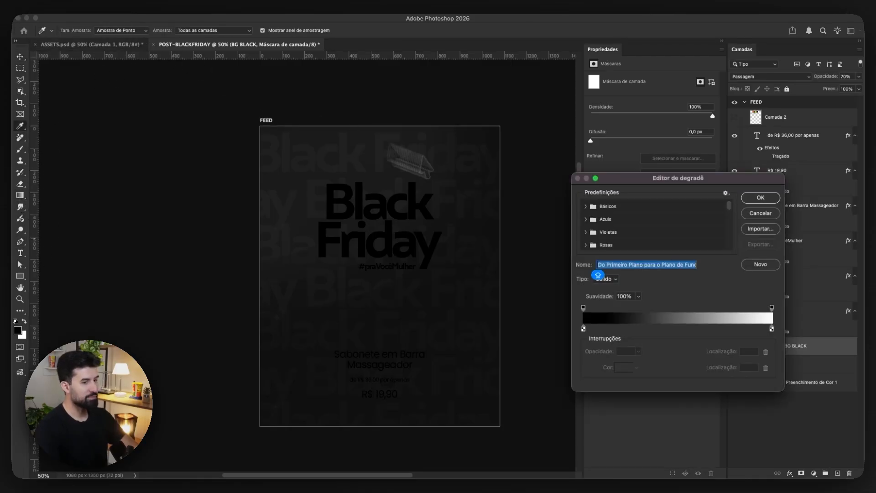
pyautogui.click(589, 206)
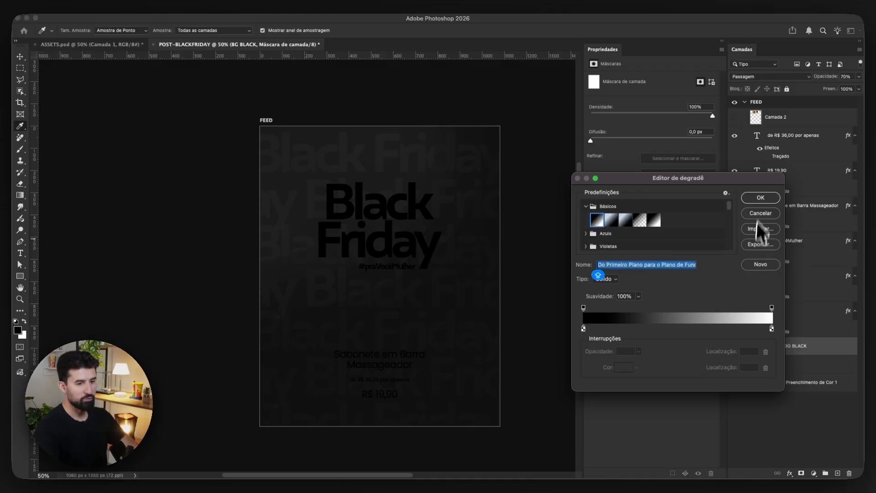
pyautogui.click(760, 197)
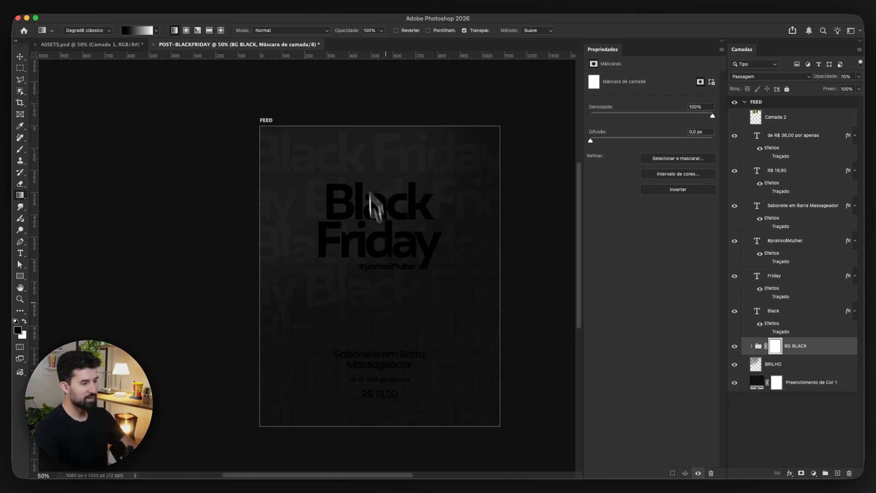
# Fade out the lower background rows by drawing a black-to-white gradient on the group's mask from below the artboard upwards
pyautogui.moveTo(410, 437); pyautogui.dragTo(393, 189)
pyautogui.press('super+shift+z')
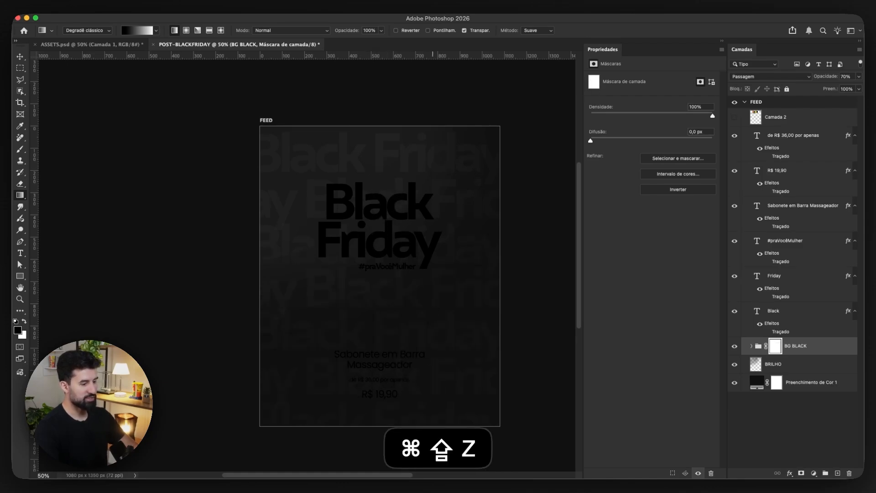
pyautogui.moveTo(432, 433); pyautogui.dragTo(420, 304)
pyautogui.moveTo(408, 250); pyautogui.dragTo(406, 231)
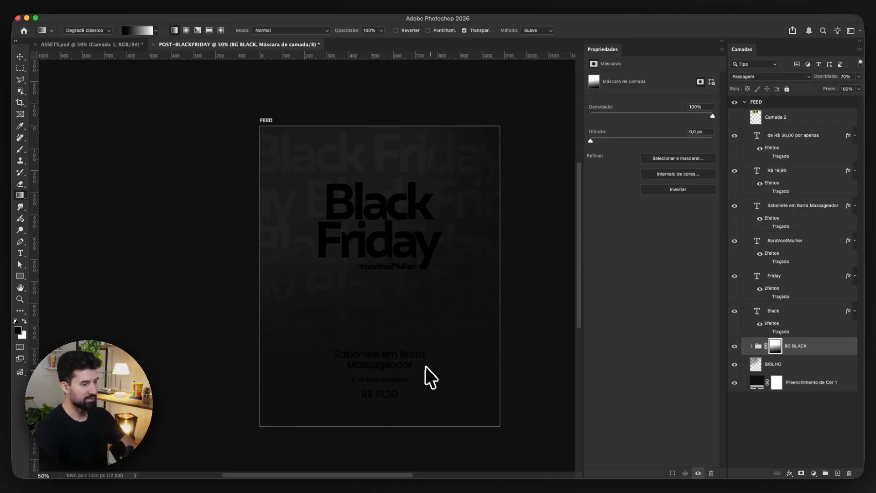
# Try a darker colour for the solid background fill layer and undo the change
pyautogui.doubleClick(757, 383)
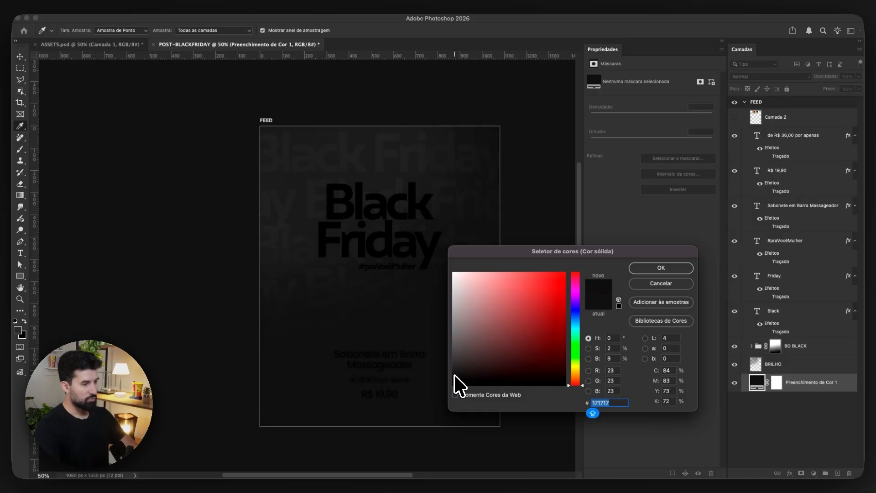
pyautogui.click(652, 269)
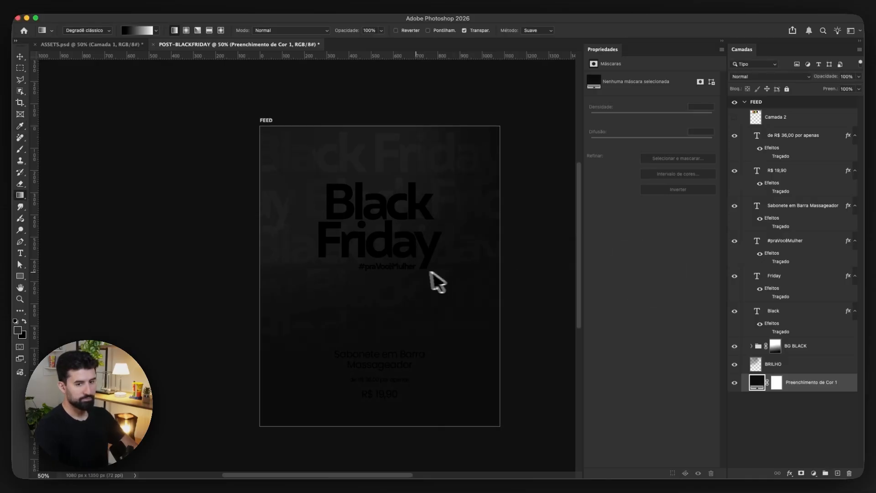
pyautogui.scroll(-1, 433, 280)
pyautogui.press('super+shift+z')
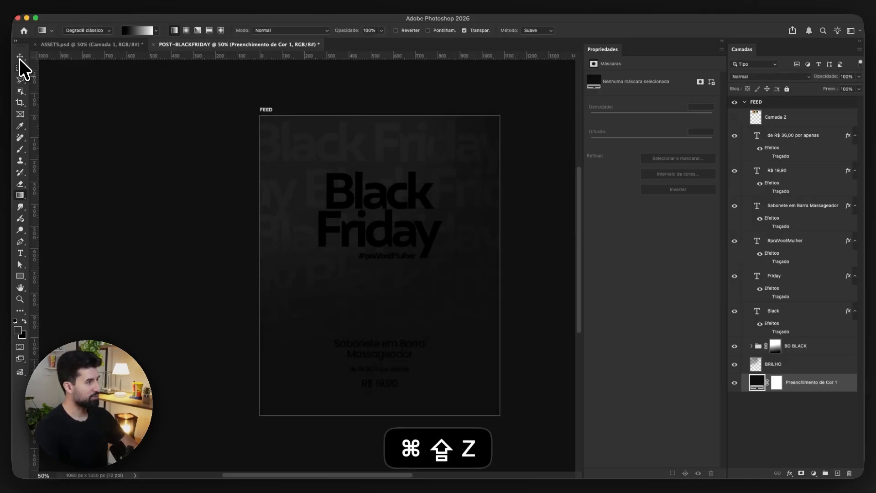
# Group BG BLACK, BRILHO and the solid colour fill layer, name the new group BG and lock it
pyautogui.click(20, 57)
pyautogui.click(796, 347)
pyautogui.moveTo(427, 296); pyautogui.dragTo(428, 277)
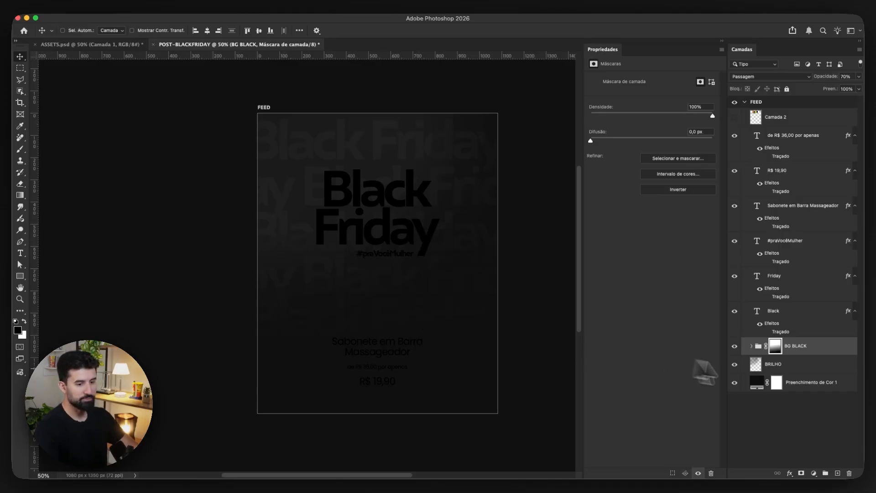
pyautogui.click(812, 345)
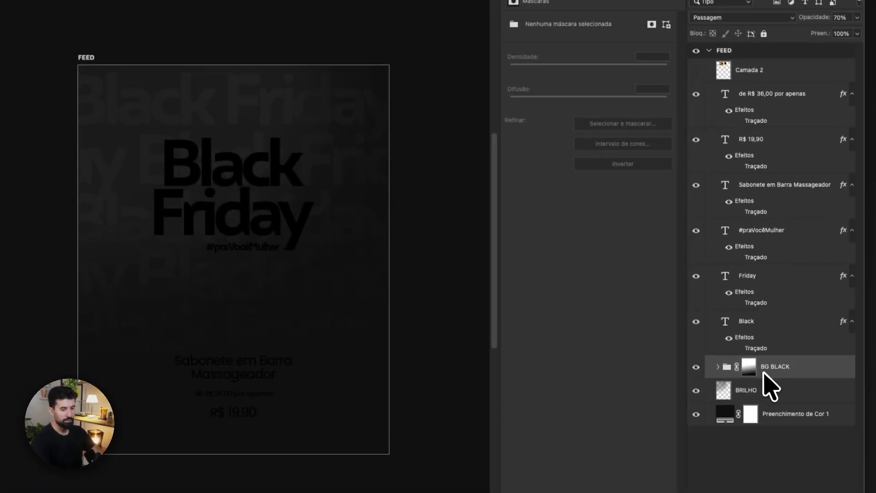
pyautogui.keyDown('shift'); pyautogui.click(790, 413); pyautogui.keyUp('shift')
pyautogui.press('super+shift+g')
pyautogui.doubleClick(750, 363)
pyautogui.write('bg')
pyautogui.press('Return')
pyautogui.doubleClick(742, 361)
pyautogui.write('BG')
pyautogui.press('Return')
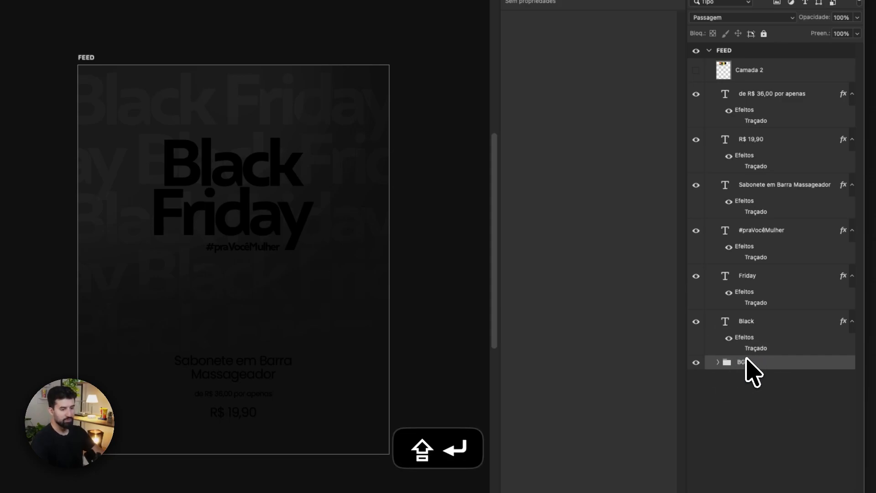
pyautogui.click(763, 34)
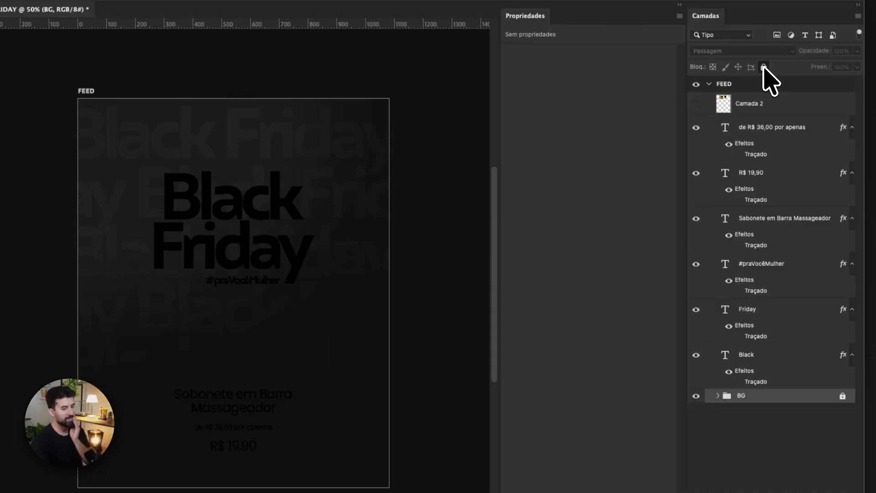
# Collapse the effects of the "Black" and "Friday" headline layers and toggle the visibility of "Friday" to check it
pyautogui.click(851, 355)
pyautogui.click(851, 309)
pyautogui.doubleClick(696, 309)
pyautogui.click(792, 341)
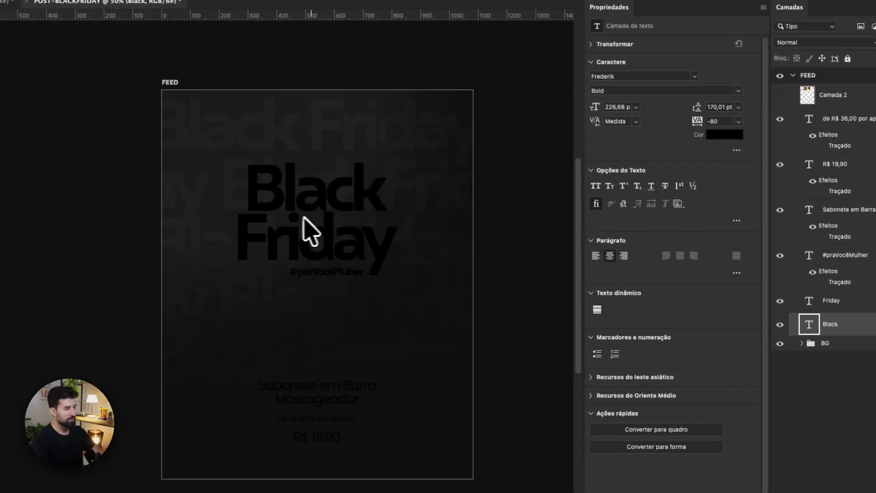
# Set the text colour of the "Friday" headline to white
pyautogui.click(302, 240)
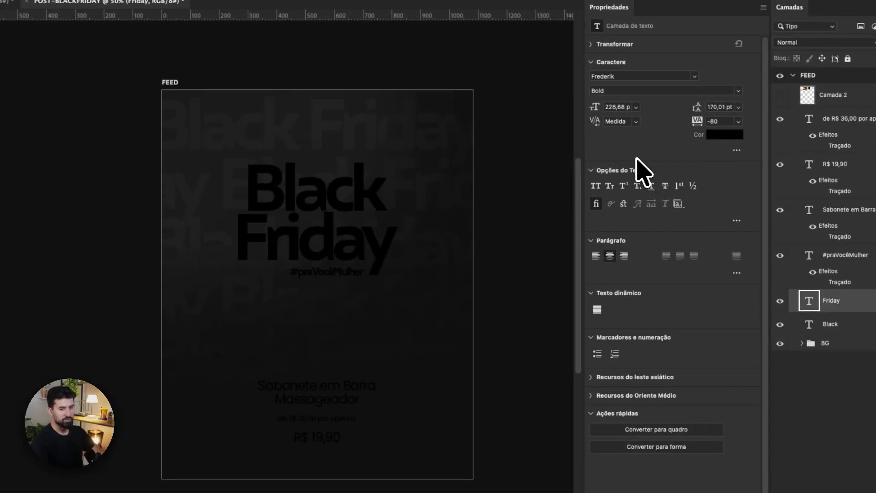
pyautogui.click(724, 134)
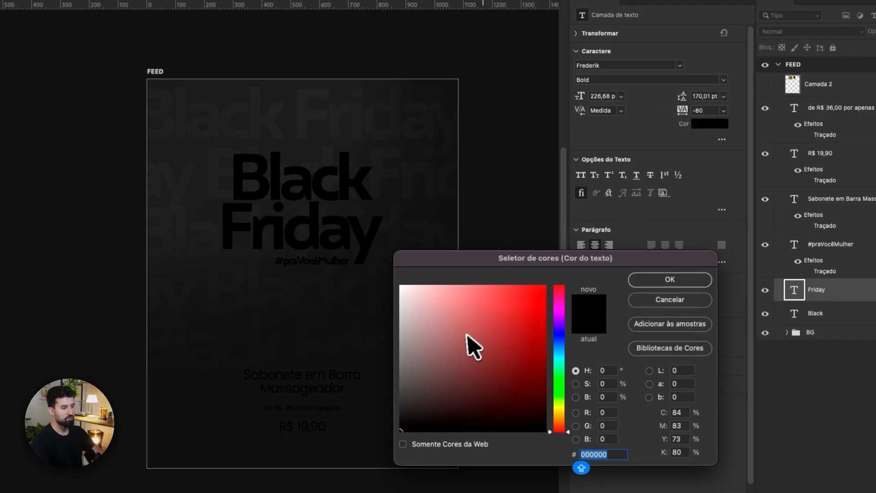
pyautogui.moveTo(488, 357); pyautogui.dragTo(415, 297)
pyautogui.click(659, 279)
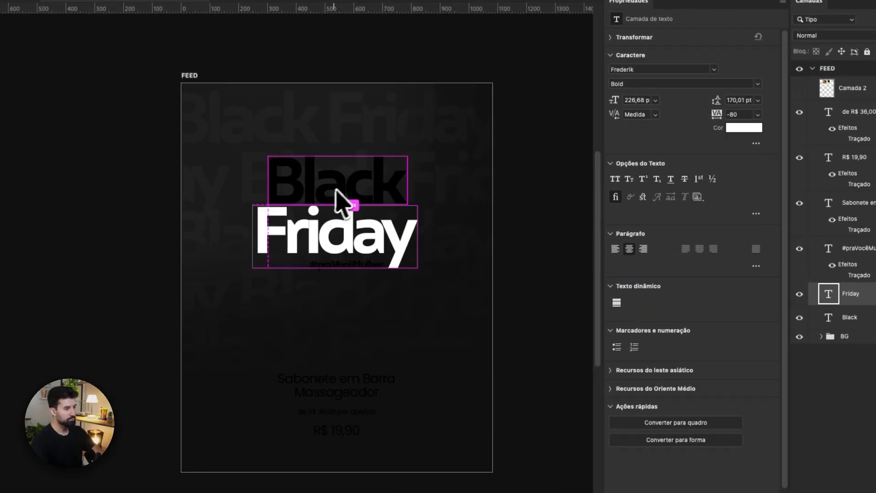
# Select the "Black" headline and show the colour palette layer Camada 2 above the artwork
pyautogui.click(311, 189)
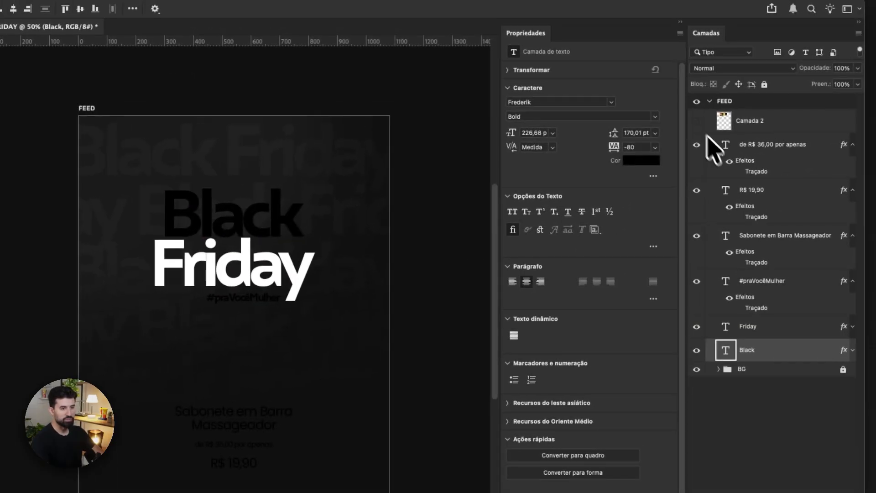
pyautogui.click(800, 88)
pyautogui.click(769, 120)
pyautogui.keyDown('super'); pyautogui.click(247, 220); pyautogui.keyUp('super')
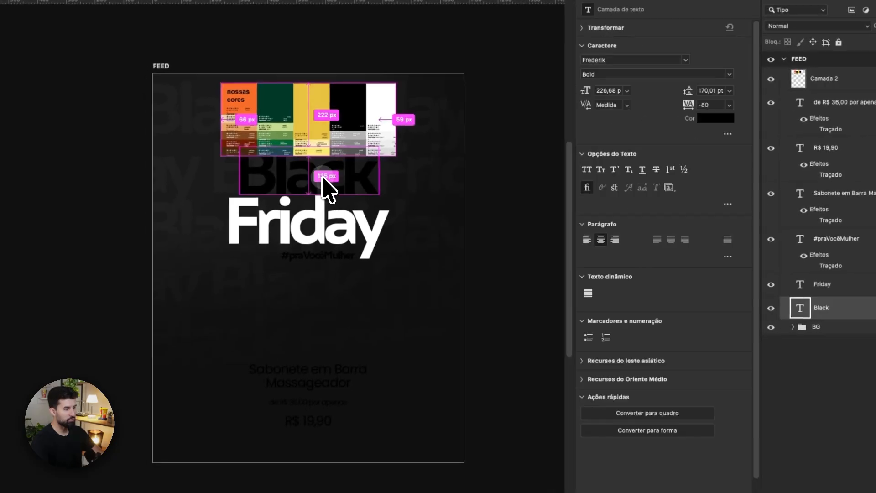
# Add a 3 px outside stroke in yellow dec14d to the "Black" headline layer
pyautogui.doubleClick(814, 307)
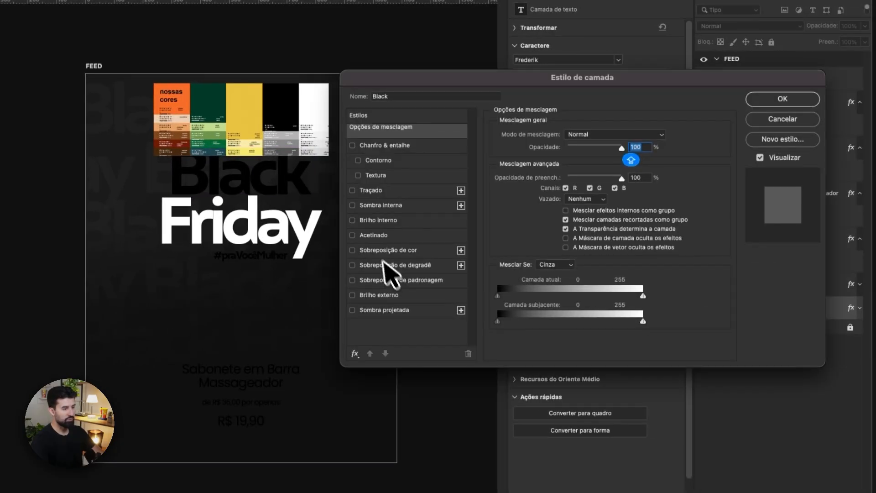
pyautogui.click(374, 192)
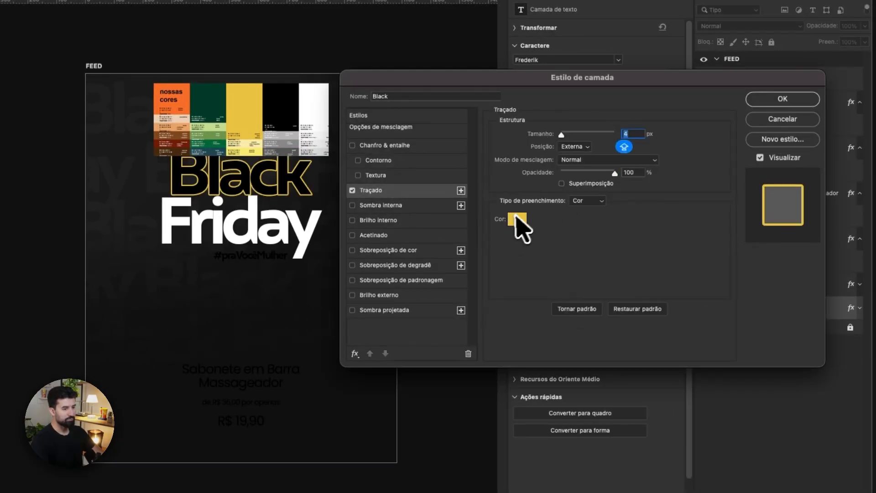
pyautogui.click(517, 218)
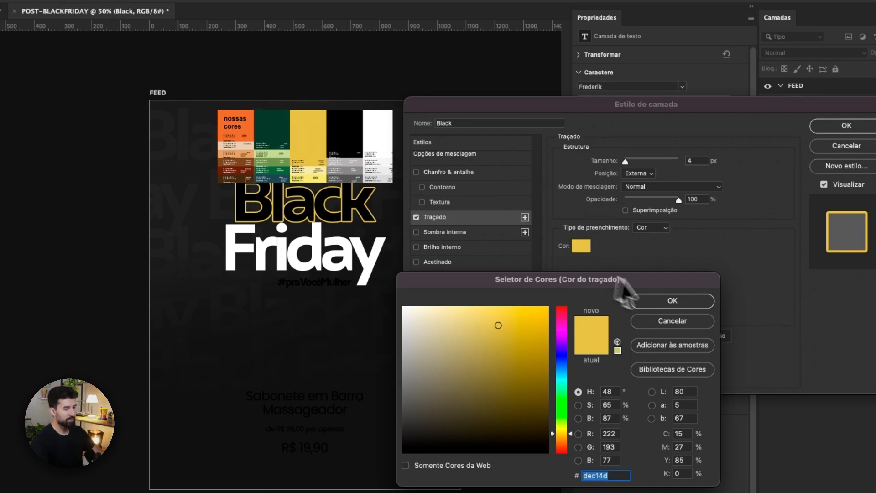
pyautogui.click(630, 284)
pyautogui.press('Down')
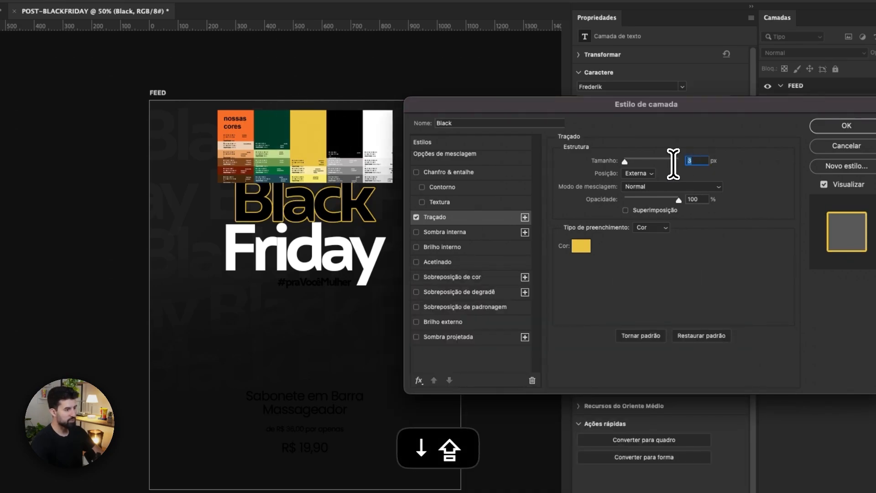
pyautogui.press('Return')
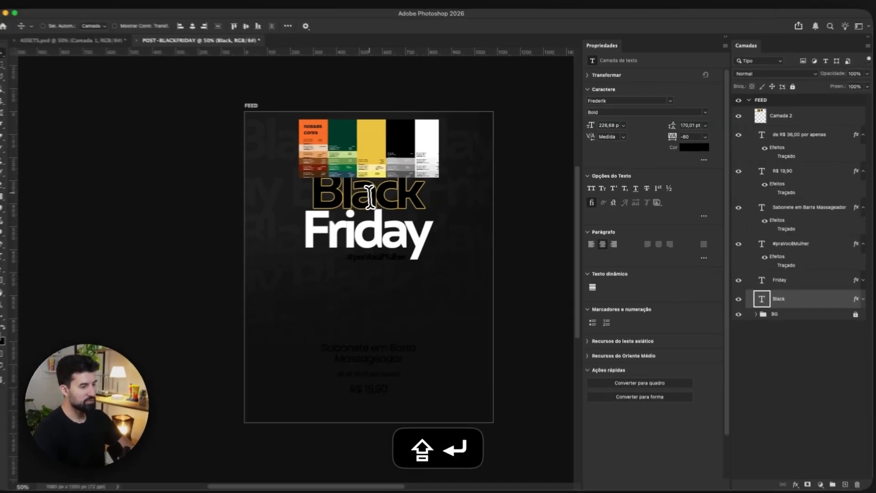
# Set the fill opacity of the "Black" headline layer to 0% so only its outline is drawn
pyautogui.scroll(5, 358, 199)
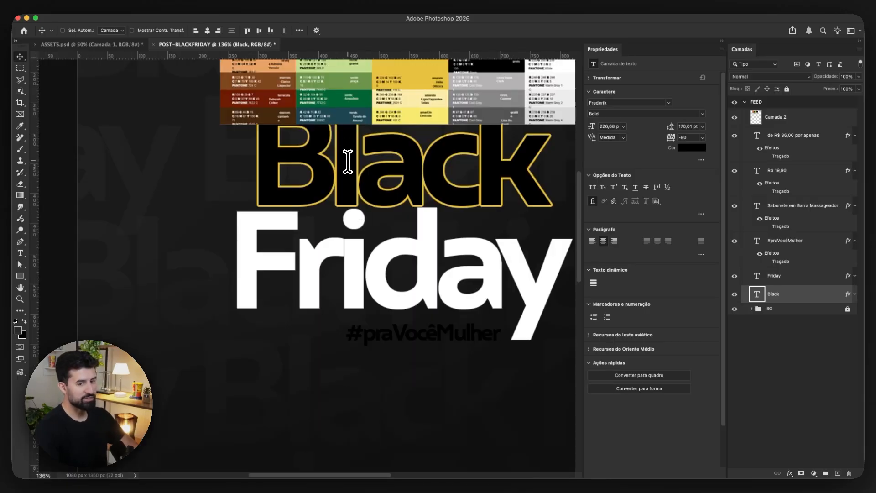
pyautogui.write('0')
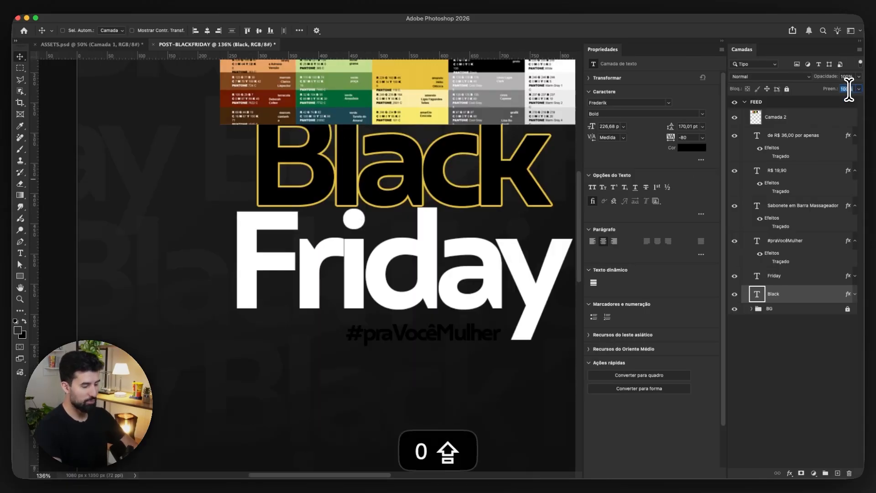
pyautogui.hotkey('shift', 'Return')
pyautogui.scroll(-3, 445, 214)
pyautogui.moveTo(497, 246); pyautogui.dragTo(440, 260)
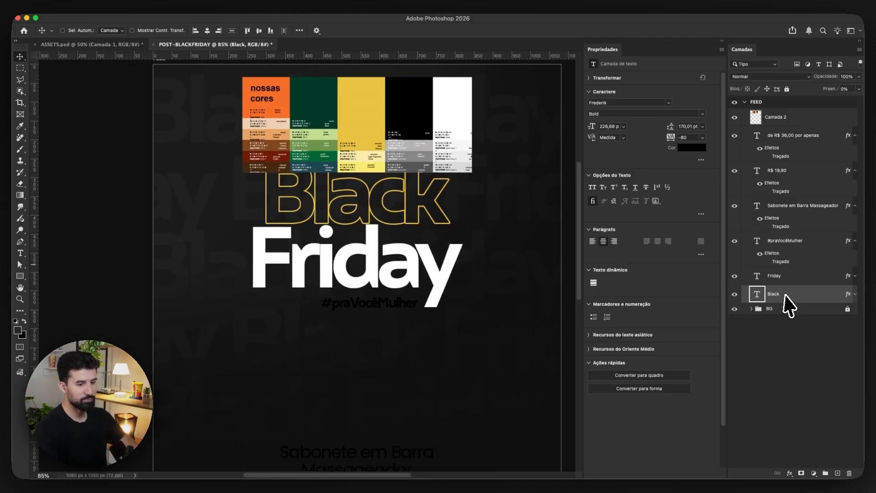
# Set the text colour of "#praVocêMulher" to orange db6e32, sampled from the colour palette
pyautogui.click(365, 106)
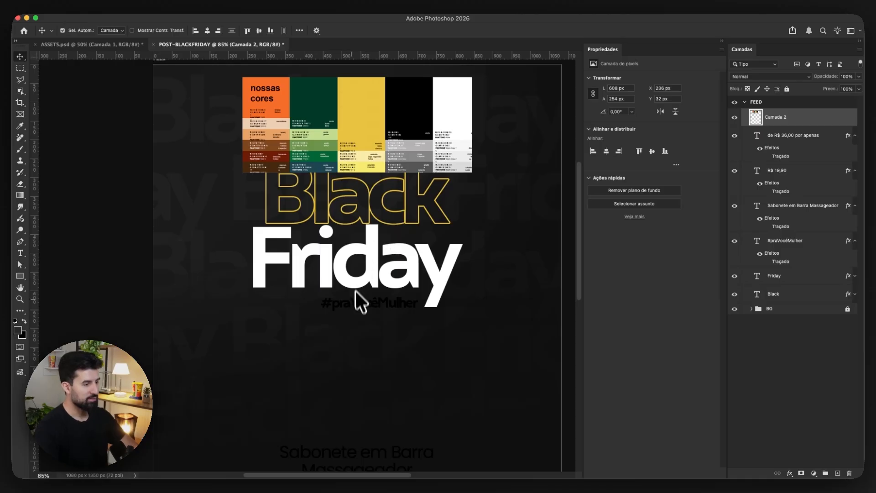
pyautogui.click(355, 303)
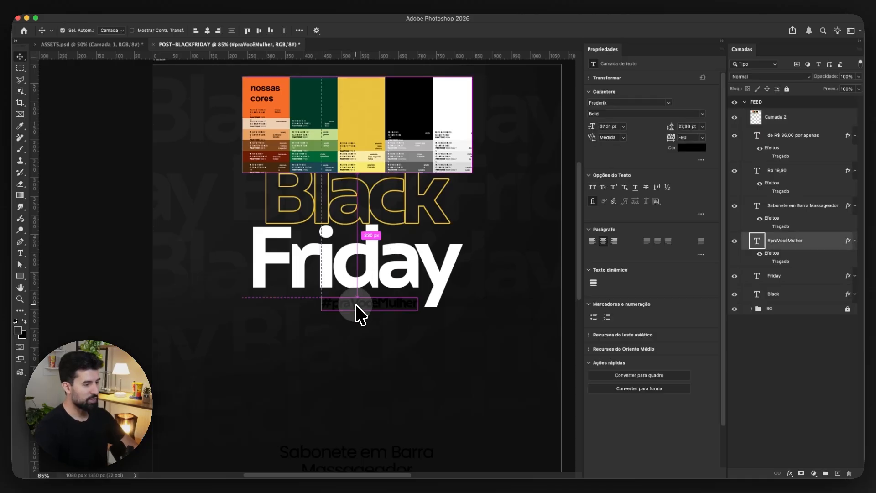
pyautogui.click(702, 149)
pyautogui.click(286, 111)
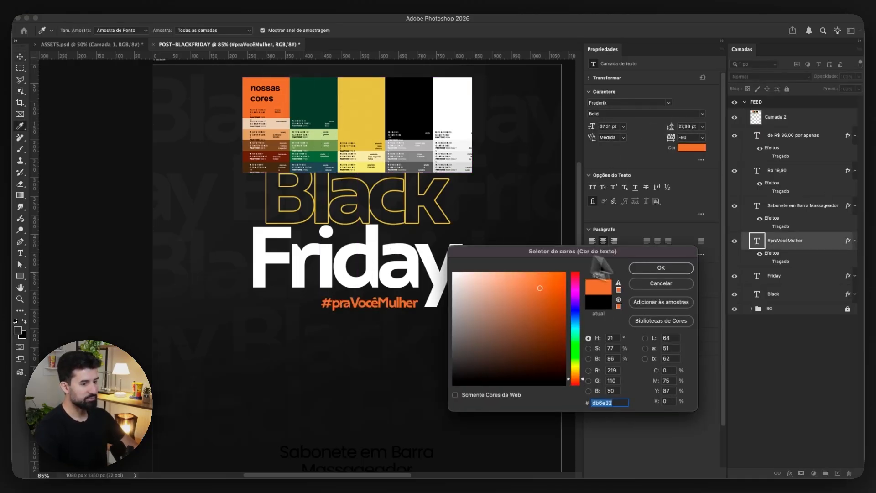
pyautogui.click(646, 268)
# Change the "#praVocêMulher" font style to DemiBold and nudge the text slightly to the right
pyautogui.click(699, 115)
pyautogui.click(612, 143)
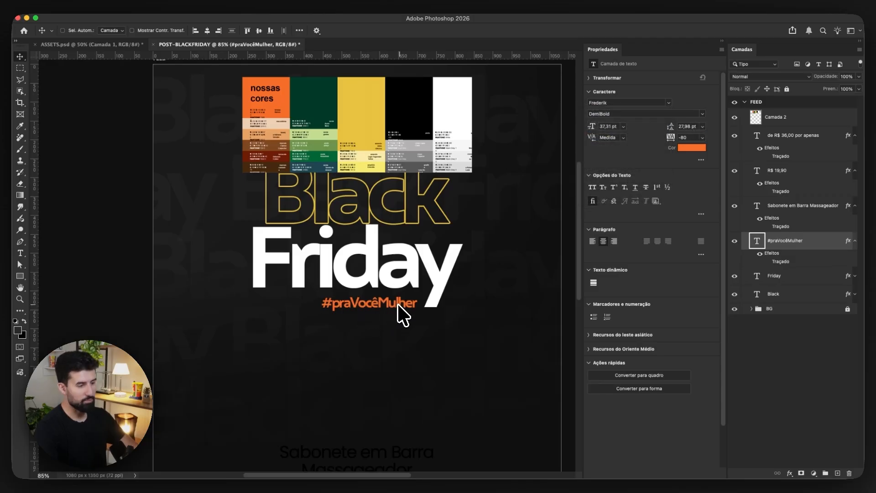
pyautogui.press('Right')
# Move the colour palette below the headline, to about X 236 px and Y 685 px
pyautogui.scroll(-3, 404, 228)
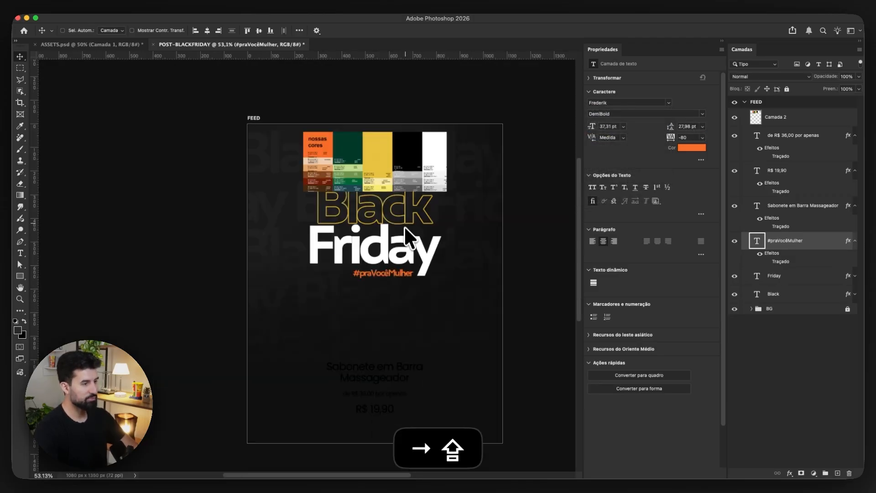
pyautogui.moveTo(409, 284); pyautogui.dragTo(410, 268)
pyautogui.moveTo(414, 149); pyautogui.dragTo(416, 289)
# Fine-tune the vertical position of "#praVocêMulher" so it sits slightly closer beneath "Friday"
pyautogui.click(387, 224)
pyautogui.click(397, 267)
pyautogui.click(382, 228)
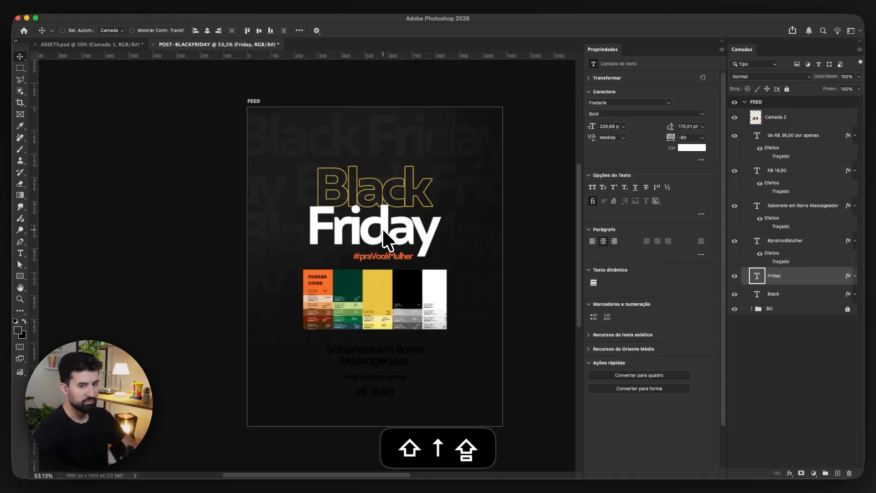
pyautogui.click(381, 254)
pyautogui.hotkey('shift', 'Up')
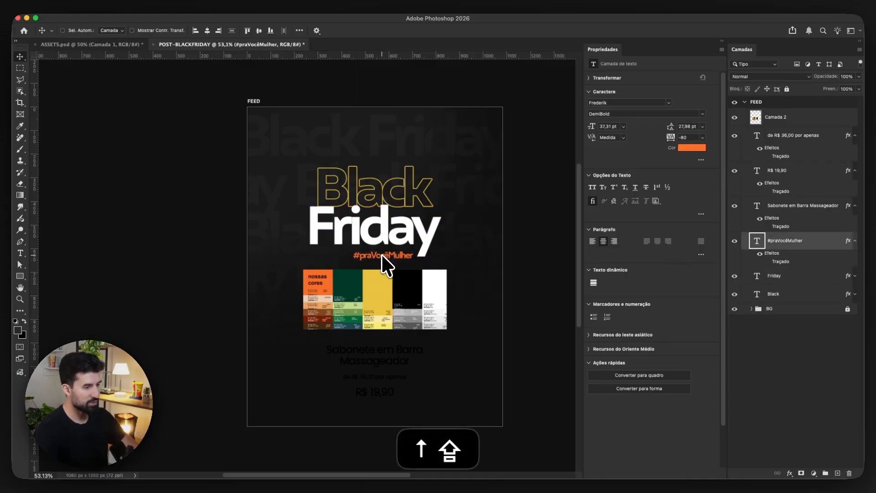
pyautogui.hotkey('shift', 'Down')
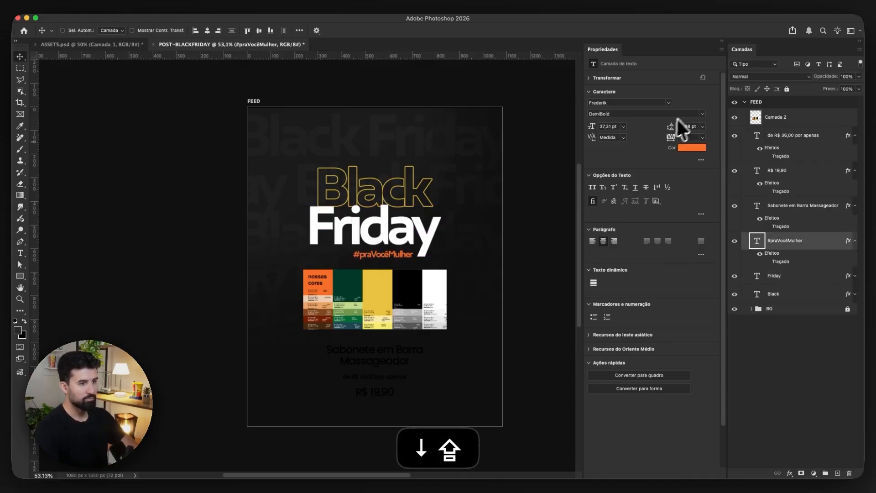
# Change the "#praVocêMulher" font style to DemiBold Italic and nudge it to the right
pyautogui.click(703, 114)
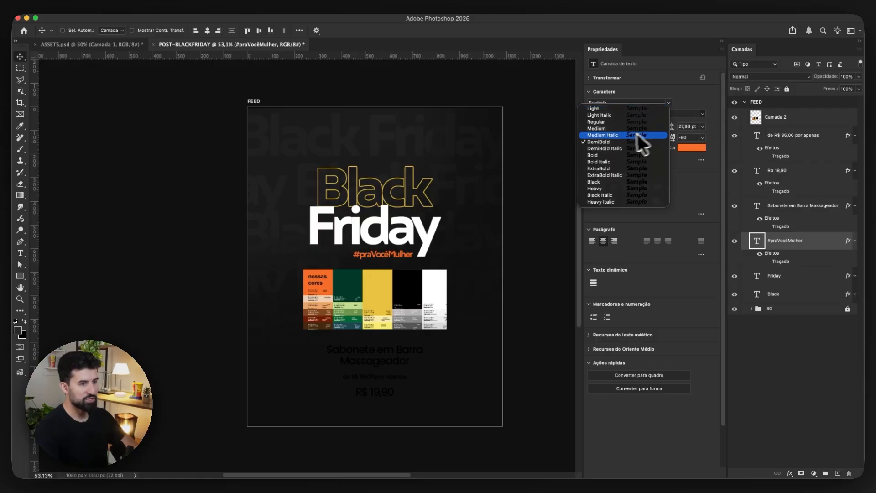
pyautogui.click(613, 146)
pyautogui.press('Right')
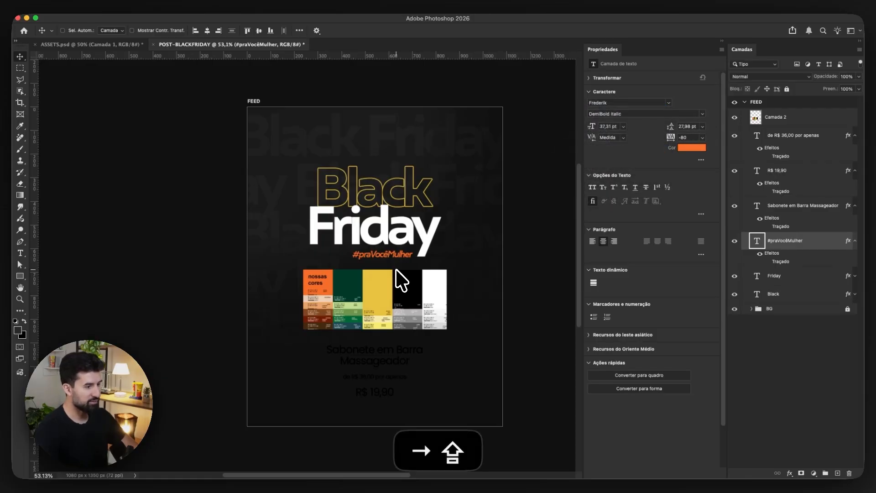
pyautogui.press('super+t')
pyautogui.hotkey('shift', 'Return')
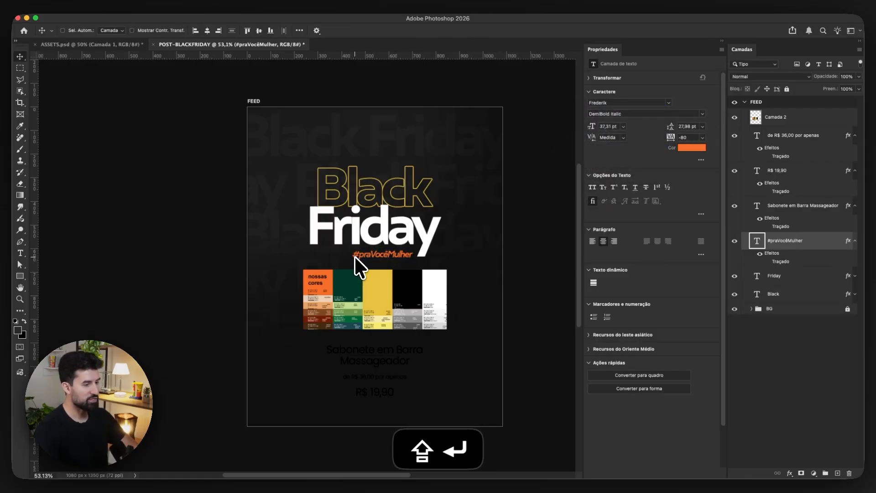
# Select the colour palette layer and save the document on the computer as POST-BLACKFRIDAY.psd
pyautogui.keyDown('super'); pyautogui.click(385, 286); pyautogui.keyUp('super')
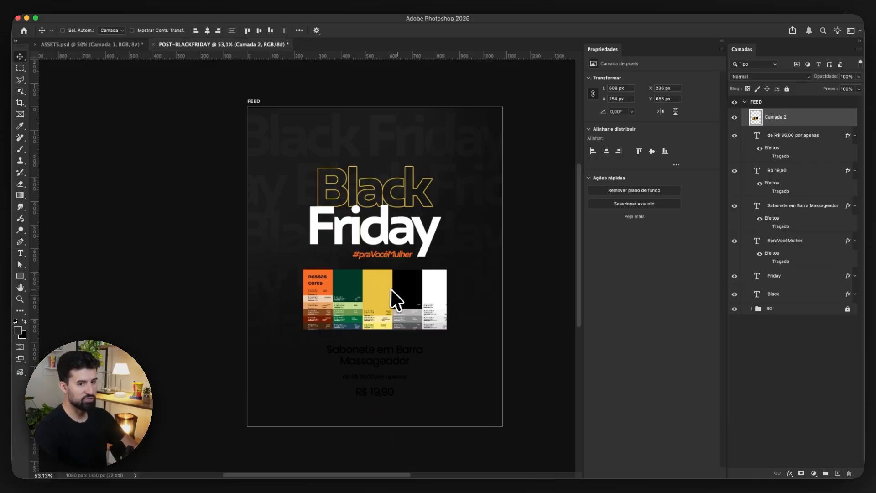
pyautogui.hotkey('shift', 'space')
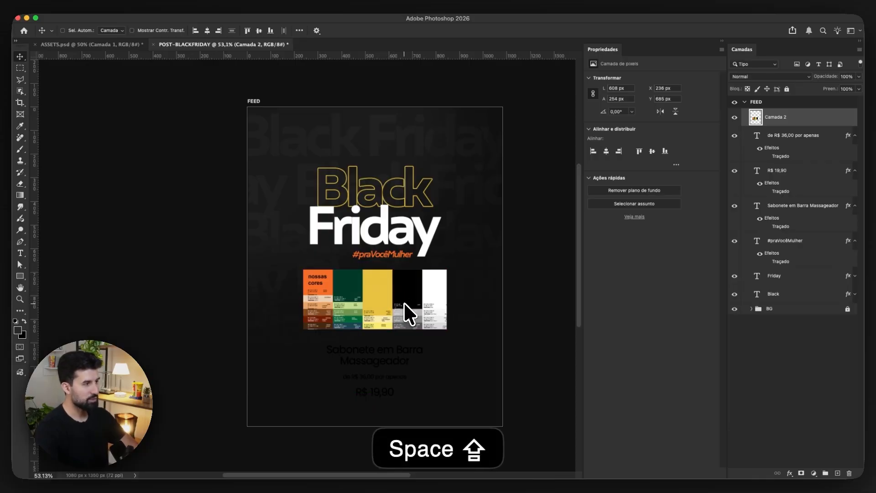
pyautogui.press('super+shift+s')
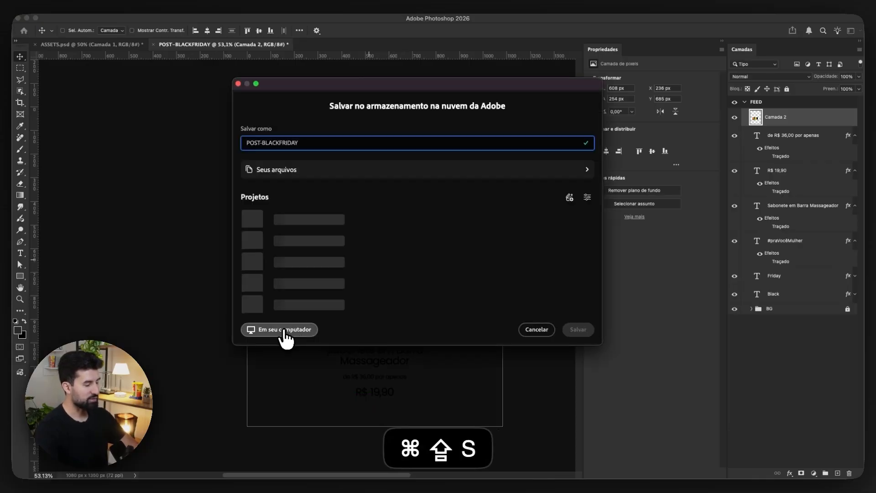
pyautogui.click(292, 329)
pyautogui.click(618, 315)
pyautogui.click(477, 178)
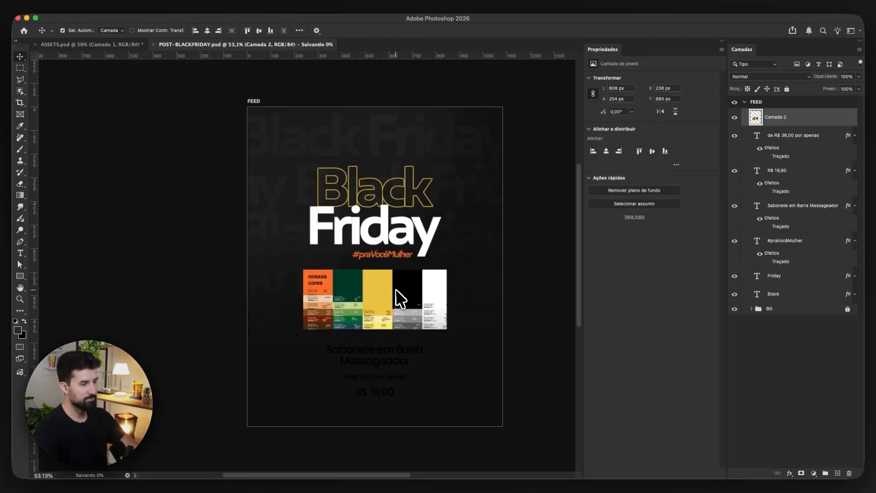
# Copy the white starburst shape from ASSETS.psd and return to POST-BLACKFRIDAY.psd
pyautogui.scroll(2, 405, 288)
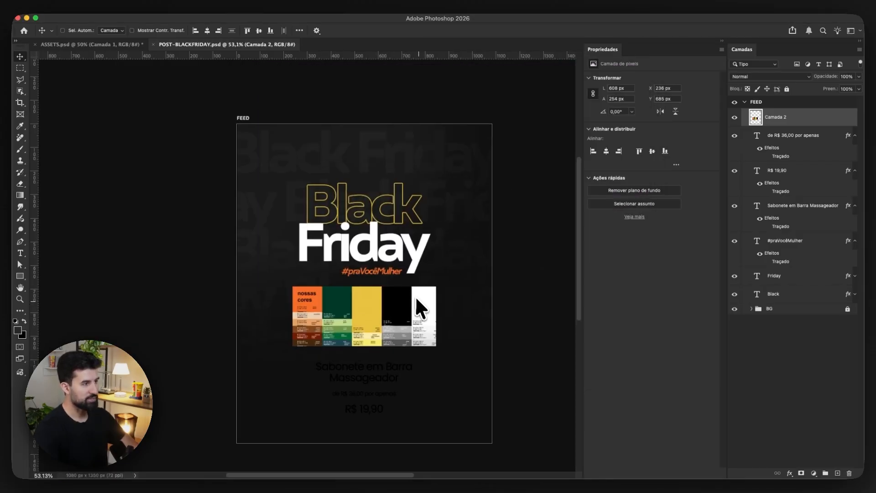
pyautogui.click(119, 44)
pyautogui.click(415, 203)
pyautogui.press('super+shift+c')
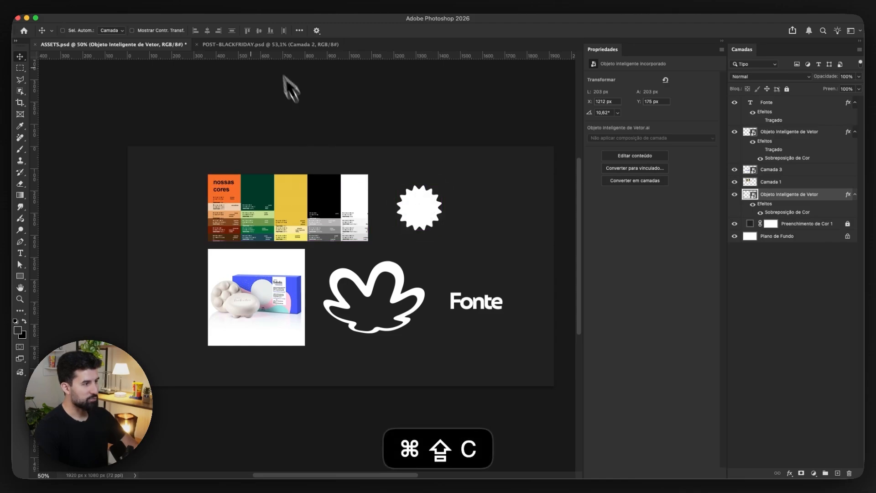
pyautogui.click(268, 44)
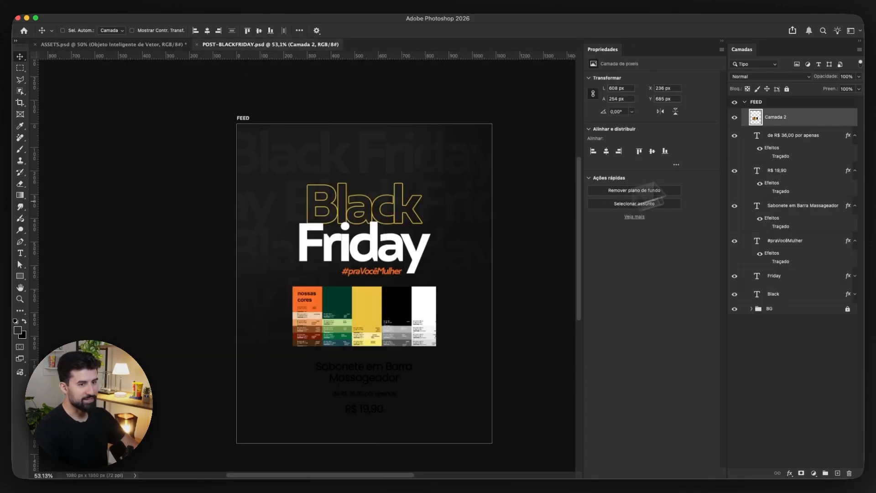
# Collapse the effects of the two price layers, the product name and "#praVocêMulher", selecting "de R$ 36,00 por apenas"
pyautogui.click(797, 144)
pyautogui.click(855, 135)
pyautogui.click(855, 153)
pyautogui.click(855, 172)
pyautogui.click(854, 189)
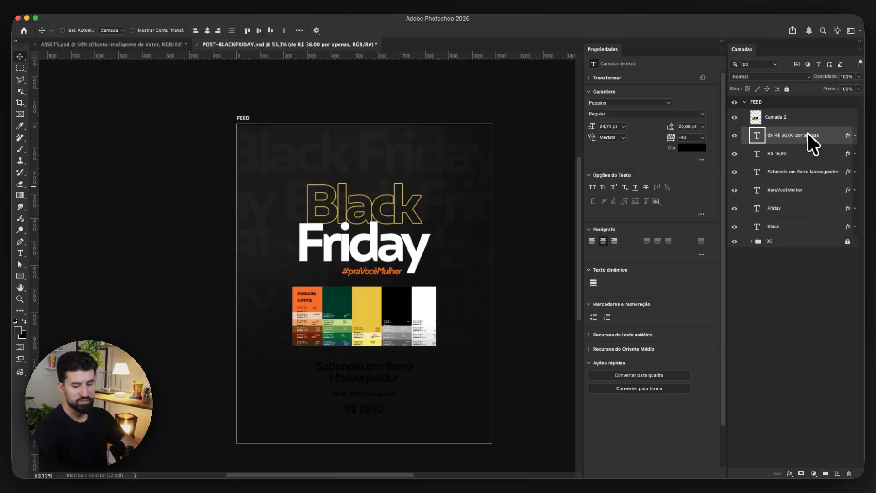
# Paste the starburst and place it over the right end of the headline, at about X 721 px and Y 320 px
pyautogui.press('super+shift+v')
pyautogui.moveTo(364, 248); pyautogui.dragTo(431, 224)
pyautogui.hotkey('shift', 'Right')
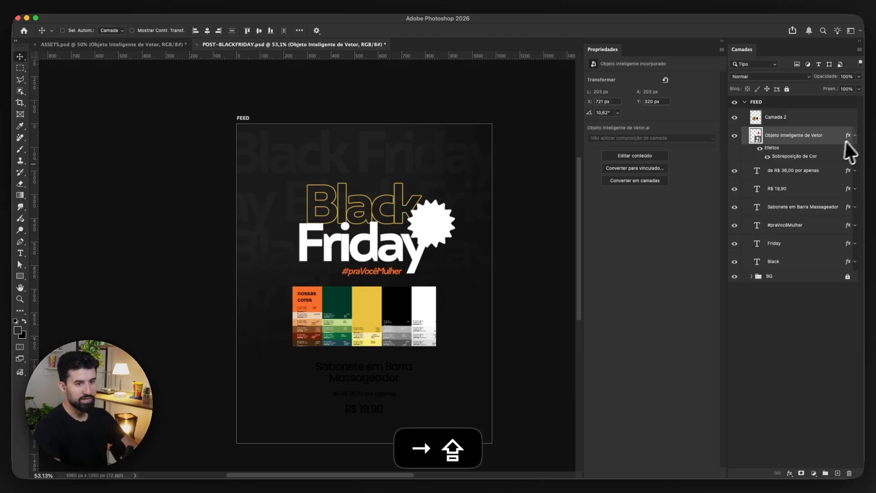
# Move the starburst layer beneath the "Black" layer, just above the BG group, and rename it selo
pyautogui.click(854, 136)
pyautogui.moveTo(812, 136); pyautogui.dragTo(801, 249)
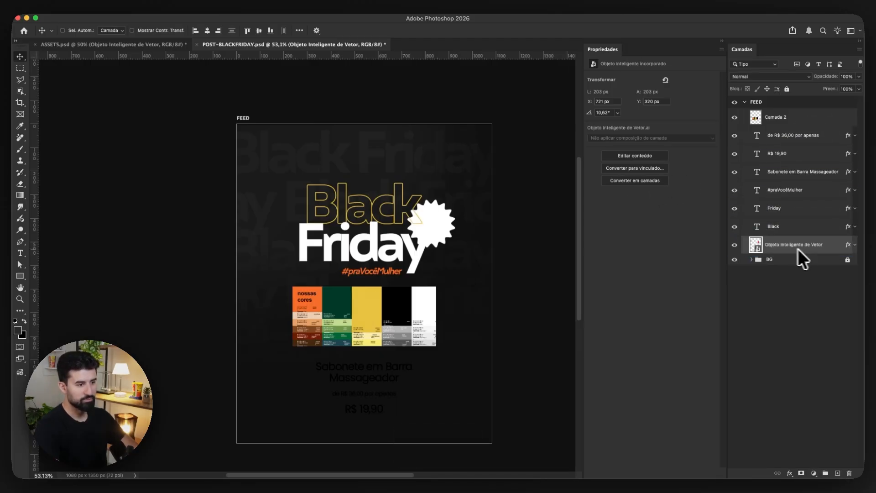
pyautogui.doubleClick(794, 245)
pyautogui.write('selo')
pyautogui.press('Return')
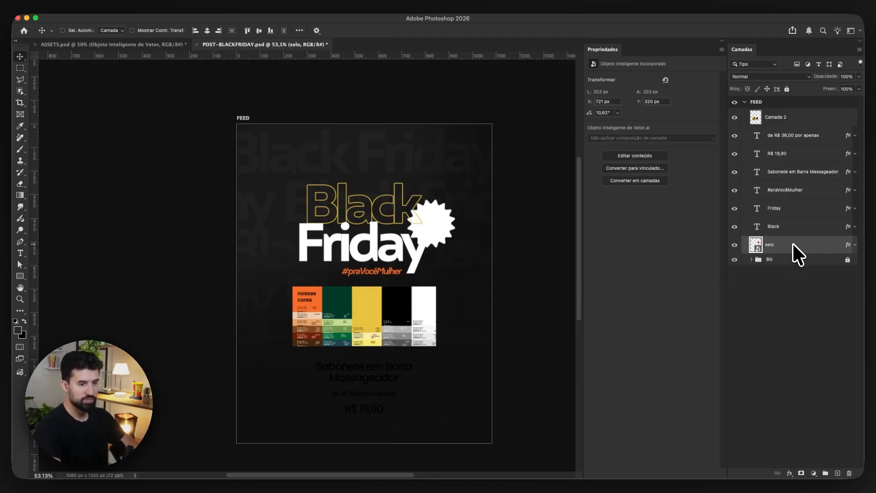
# Set the colour overlay of the selo layer to orange db6e32, sampled from the palette
pyautogui.click(855, 245)
pyautogui.doubleClick(779, 265)
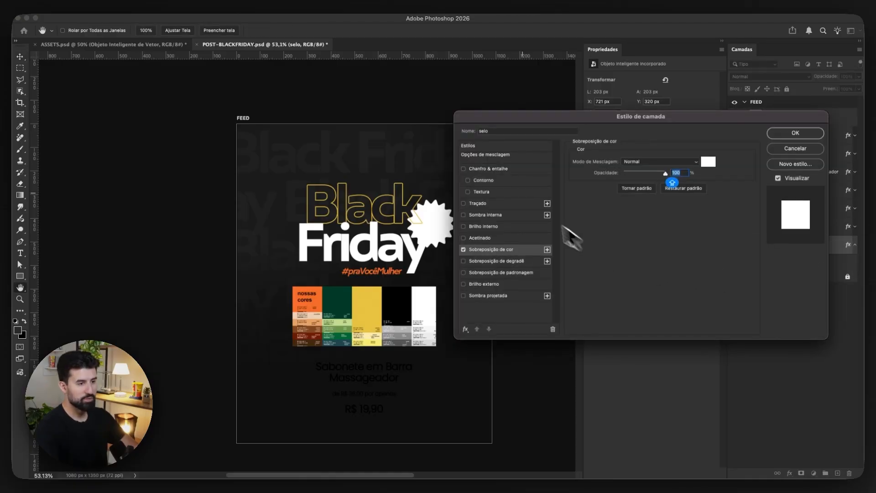
pyautogui.click(708, 161)
pyautogui.click(316, 297)
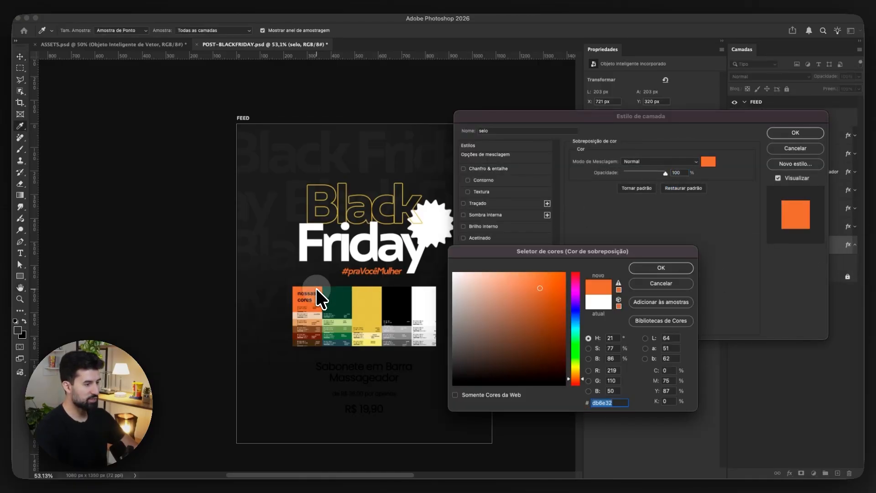
pyautogui.click(659, 269)
pyautogui.click(794, 133)
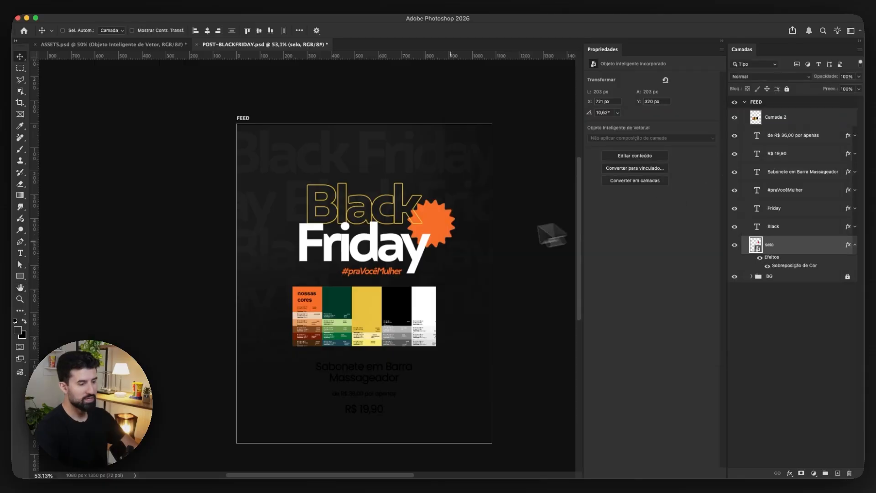
# Move the selo layer above the "Friday" layer, directly beneath "#praVocêMulher", so the starburst overlaps the headline
pyautogui.press('v')
pyautogui.scroll(3, 395, 244)
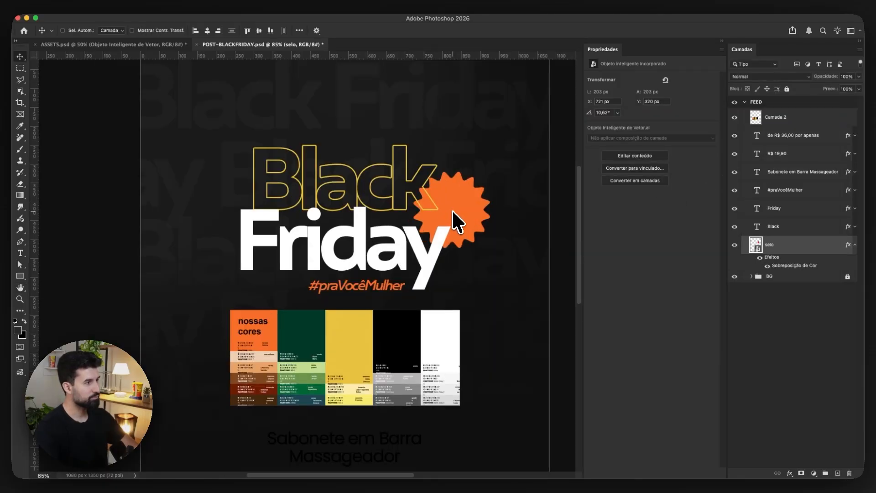
pyautogui.press('super+shift+y')
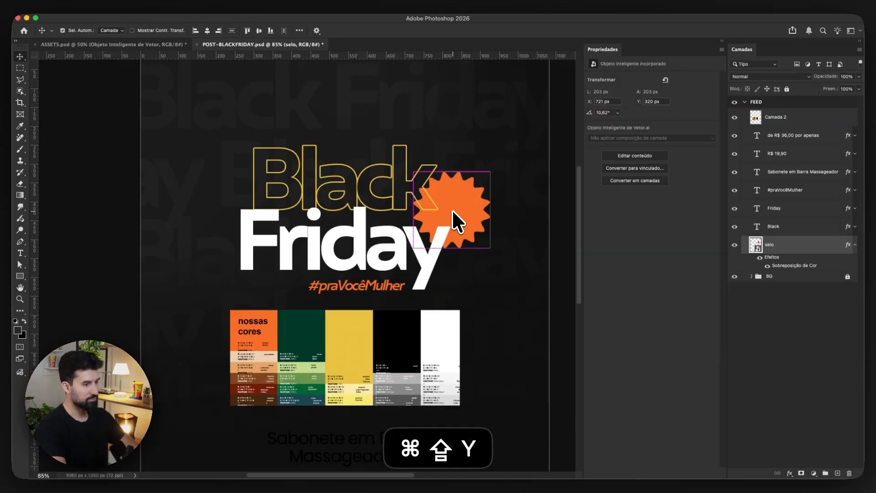
pyautogui.moveTo(466, 212); pyautogui.dragTo(462, 209)
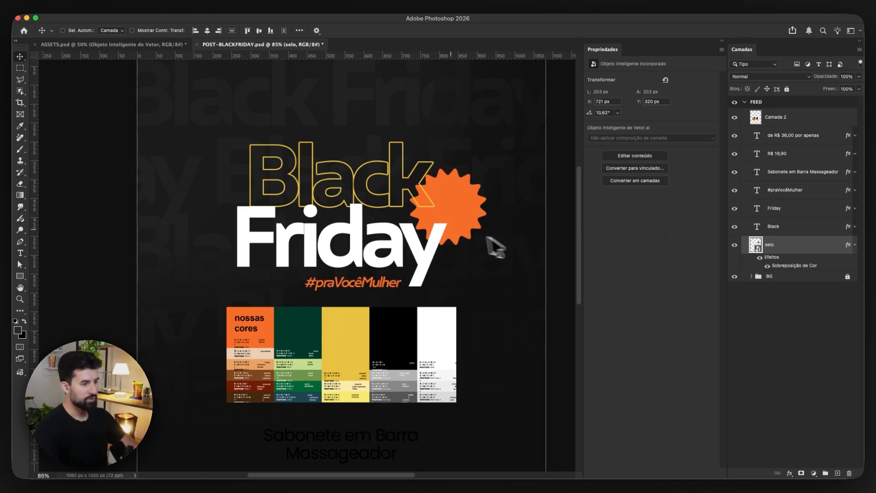
pyautogui.moveTo(797, 245); pyautogui.dragTo(781, 209)
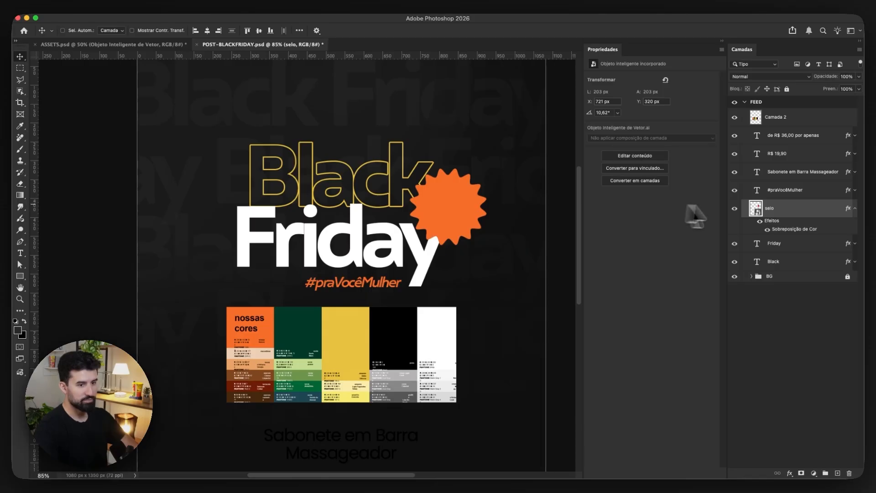
pyautogui.moveTo(430, 226); pyautogui.dragTo(457, 213)
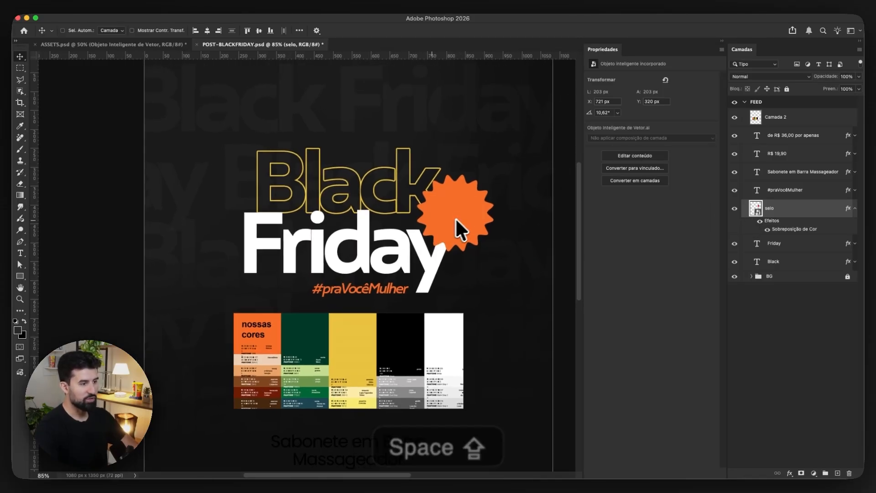
# Paste a copy of the "Friday" text above the selo layer and scale it to about 75.4 pt over the starburst
pyautogui.keyDown('super'); pyautogui.click(391, 231); pyautogui.keyUp('super')
pyautogui.press('super+shift+c')
pyautogui.keyDown('super'); pyautogui.click(459, 200); pyautogui.keyUp('super')
pyautogui.press('super+v')
pyautogui.moveTo(446, 270); pyautogui.dragTo(468, 206)
pyautogui.press('super+t')
pyautogui.moveTo(449, 205); pyautogui.dragTo(475, 215)
pyautogui.press('Return')
pyautogui.scroll(5, 506, 215)
pyautogui.scroll(3, 349, 215)
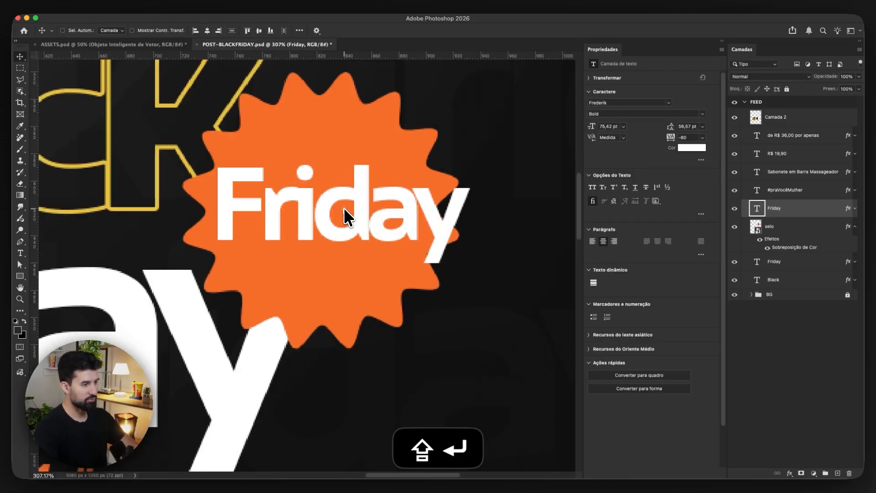
# Replace the copied "Friday" text on the seal with "70" and set its colour to near-black
pyautogui.doubleClick(348, 215)
pyautogui.write('70')
pyautogui.press('Escape')
pyautogui.moveTo(377, 235); pyautogui.dragTo(438, 235)
pyautogui.click(691, 147)
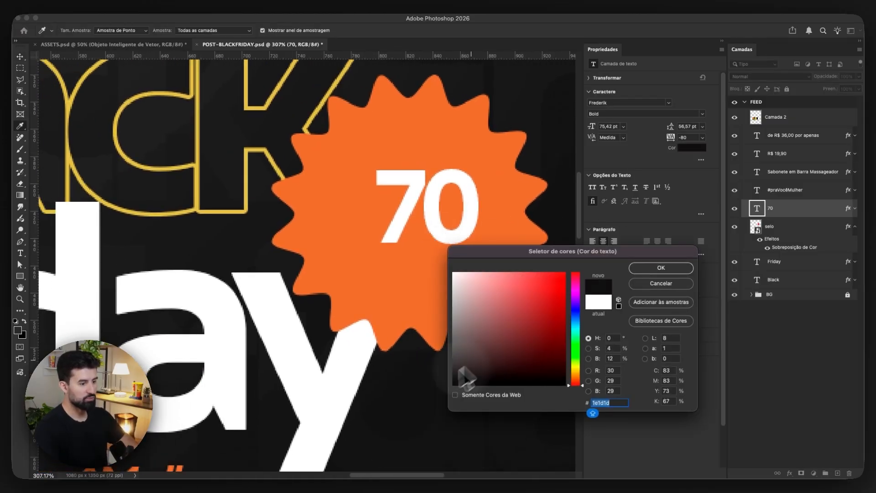
pyautogui.moveTo(474, 367); pyautogui.dragTo(454, 385)
pyautogui.click(661, 268)
# Enlarge the "70" to about 98.9 pt and adjust its position in the starburst
pyautogui.press('super+shift+t')
pyautogui.moveTo(471, 217); pyautogui.dragTo(490, 218)
pyautogui.hotkey('shift', 'Return')
pyautogui.hotkey('shift', 'Down')
pyautogui.hotkey('shift', 'Left')
pyautogui.press('Left')
# Duplicate the "70" as "até", scale it to about 35.2 pt and place it above the 7
pyautogui.moveTo(448, 180); pyautogui.dragTo(445, 176)
pyautogui.doubleClick(425, 216)
pyautogui.write('ATÉ')
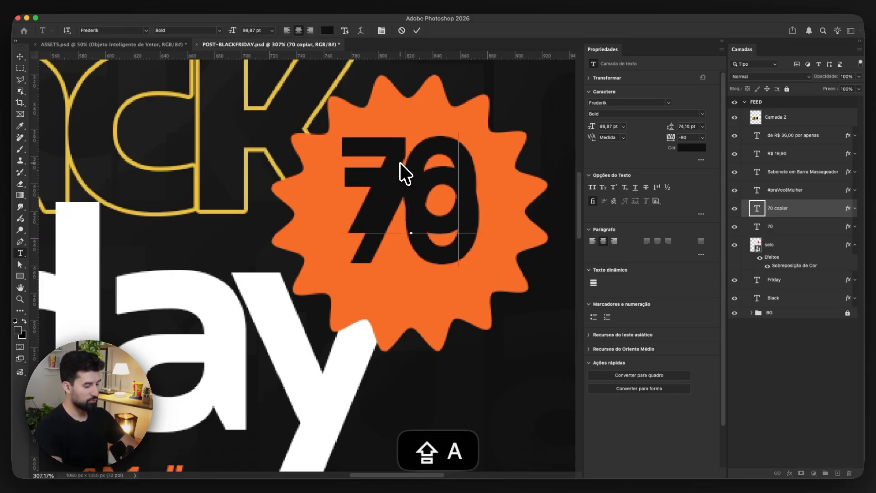
pyautogui.press('super+a')
pyautogui.write('até')
pyautogui.press('Escape')
pyautogui.press('super+t')
pyautogui.moveTo(503, 190); pyautogui.dragTo(459, 230)
pyautogui.press('Return')
# Duplicate the "até" text, change the copy to "%" and position it inside the zero of the "70"
pyautogui.press('Down')
pyautogui.doubleClick(406, 299)
pyautogui.write('%')
pyautogui.press('super+Return')
pyautogui.press('super+t')
pyautogui.press('super+z')
pyautogui.press('Down')
pyautogui.press('Down')
pyautogui.press('Down')
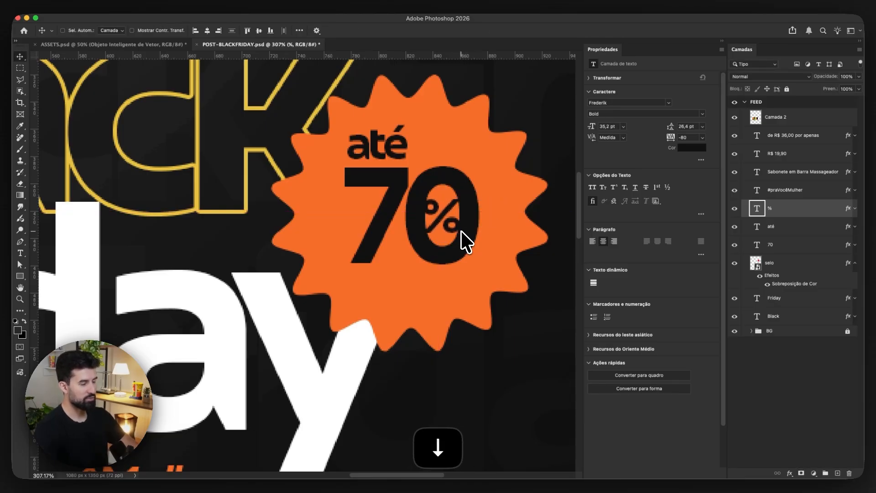
# Set the "%" to the Heavy font weight and enlarge it slightly inside the zero
pyautogui.scroll(-5, 464, 237)
pyautogui.scroll(3, 463, 233)
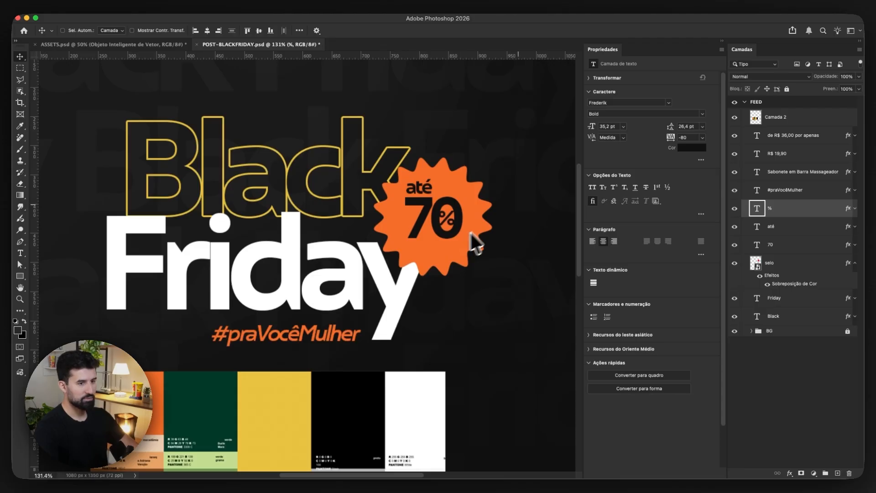
pyautogui.click(701, 114)
pyautogui.click(614, 189)
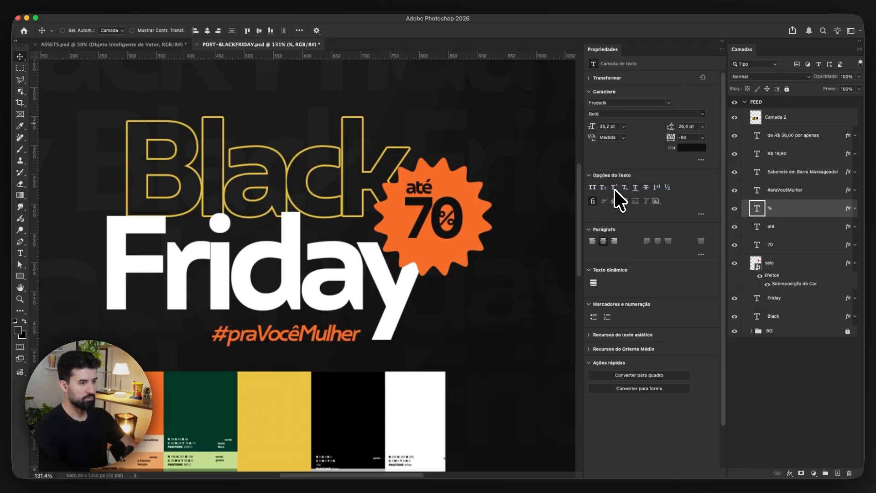
pyautogui.click(701, 114)
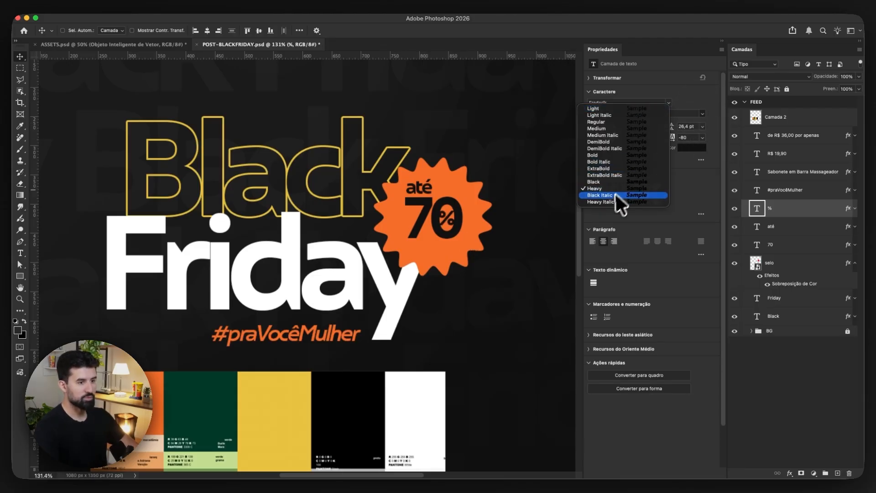
pyautogui.click(608, 201)
pyautogui.press('super+z')
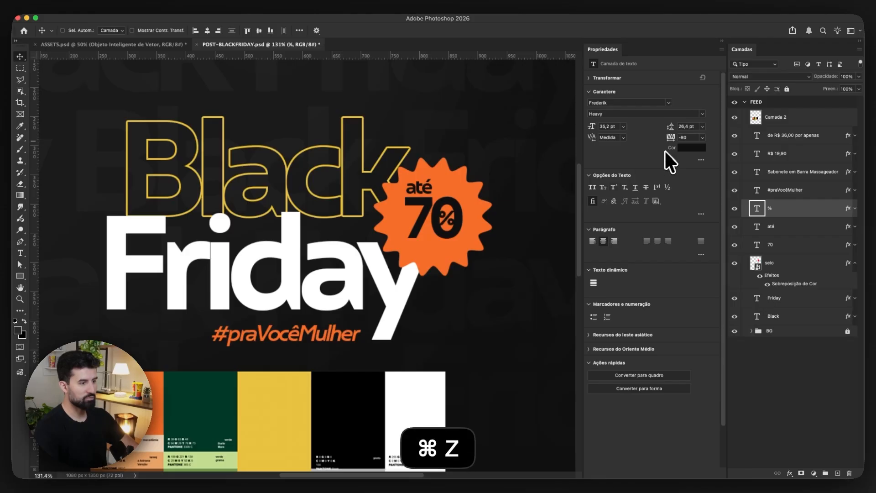
pyautogui.scroll(3, 472, 237)
pyautogui.press('super+t')
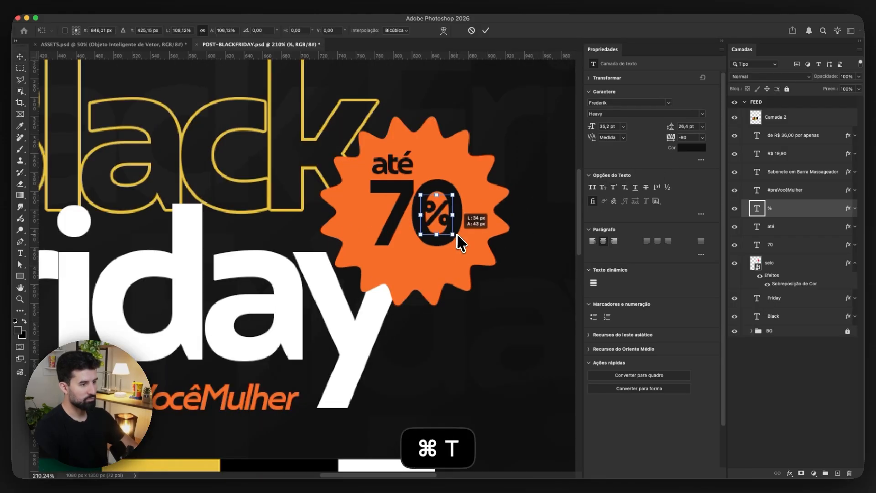
pyautogui.press('Return')
# Duplicate the "até" text below the "70", change the copy to "off" and align it under the zero
pyautogui.moveTo(398, 165); pyautogui.dragTo(448, 265)
pyautogui.doubleClick(399, 268)
pyautogui.write('off')
pyautogui.press('Escape')
pyautogui.press('v')
pyautogui.press('Left')
pyautogui.press('Up')
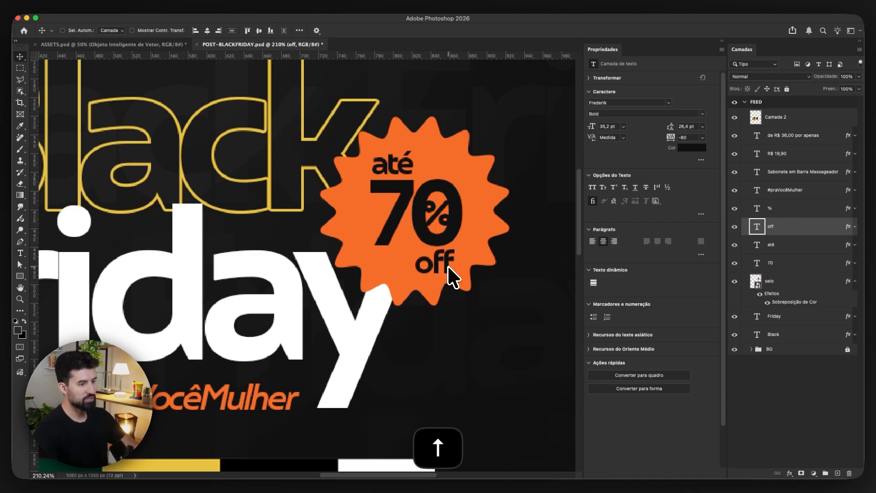
# Try enlarging the "%" to about 44.2 pt so that it fills the zero's opening
pyautogui.scroll(-5, 436, 200)
pyautogui.scroll(8, 436, 195)
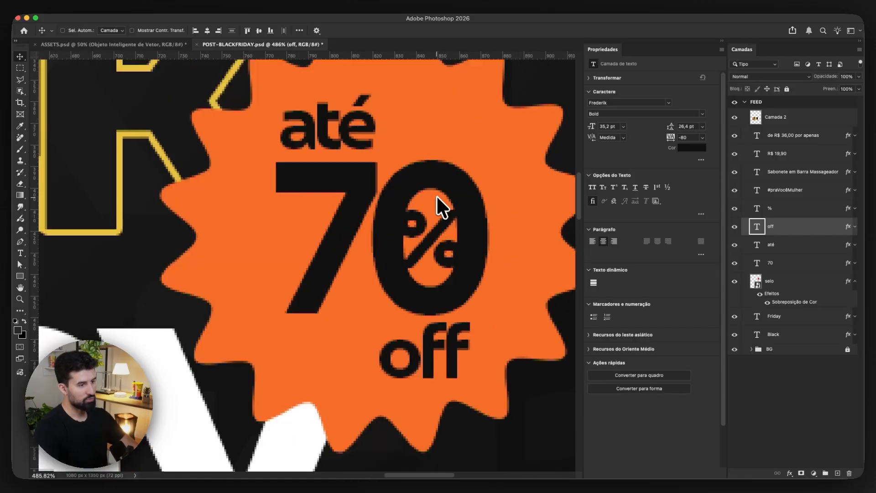
pyautogui.keyDown('super'); pyautogui.click(445, 219); pyautogui.keyUp('super')
pyautogui.press('super+t')
pyautogui.moveTo(467, 240); pyautogui.dragTo(477, 250)
pyautogui.press('Return')
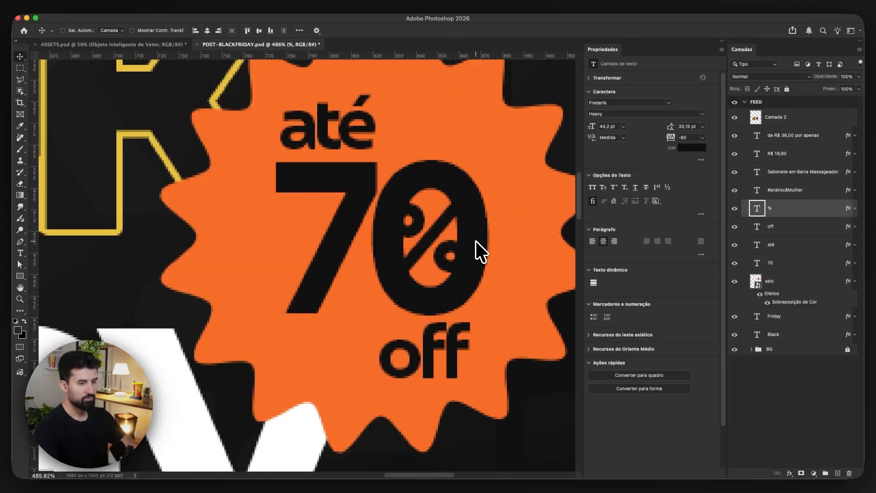
# Add a 4 px outside stroke to the "%" layer in orange db6e32, sampled from the starburst
pyautogui.doubleClick(798, 209)
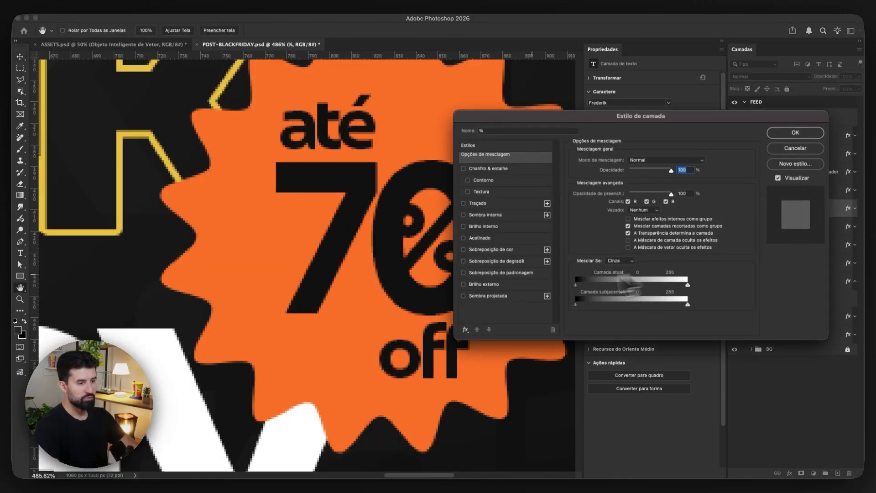
pyautogui.click(486, 203)
pyautogui.click(591, 226)
pyautogui.click(358, 340)
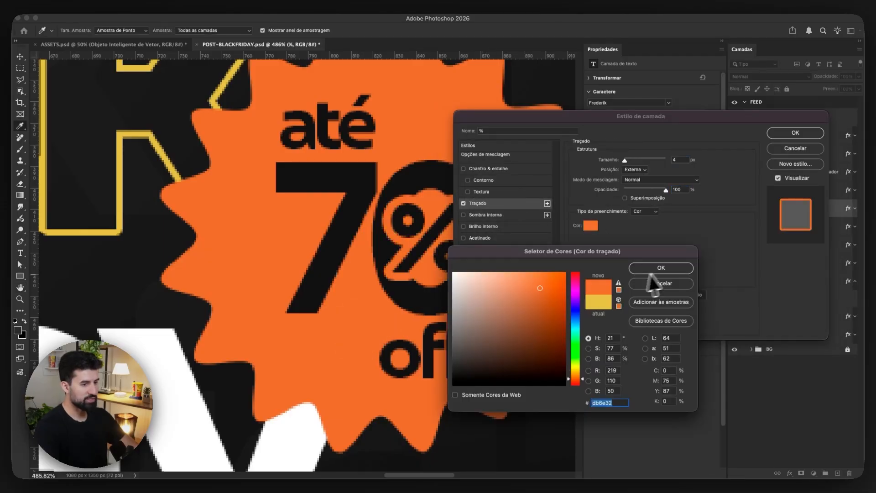
pyautogui.click(648, 268)
pyautogui.click(798, 131)
# Scale the outlined "%" down to about 28.2 pt, keeping it centred in the zero
pyautogui.press('super+t')
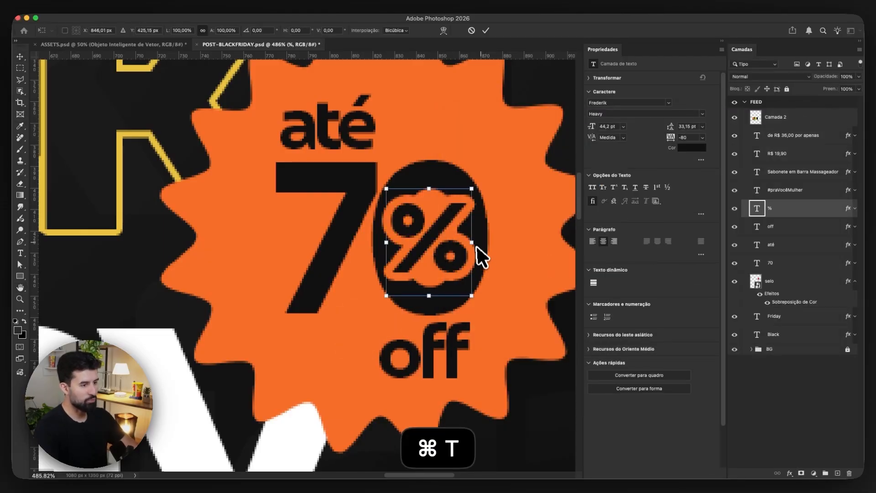
pyautogui.moveTo(475, 241); pyautogui.dragTo(466, 240)
pyautogui.press('Return')
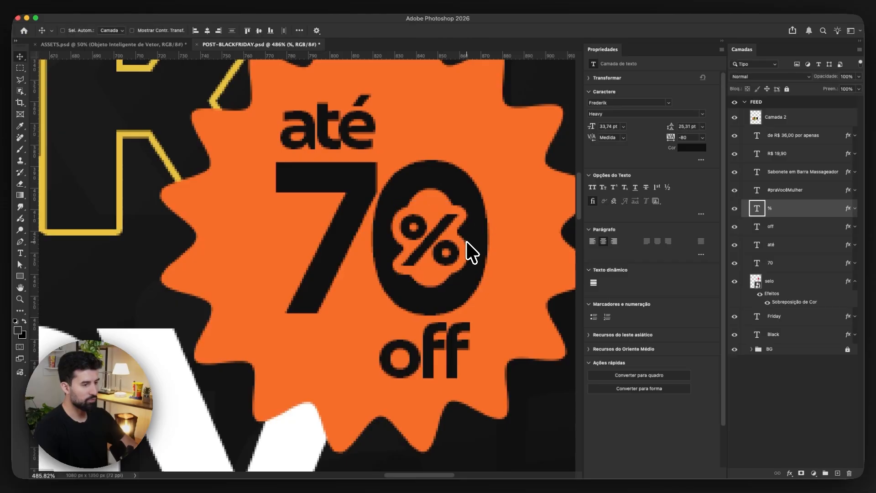
pyautogui.scroll(-10, 466, 240)
pyautogui.moveTo(482, 274); pyautogui.dragTo(450, 266)
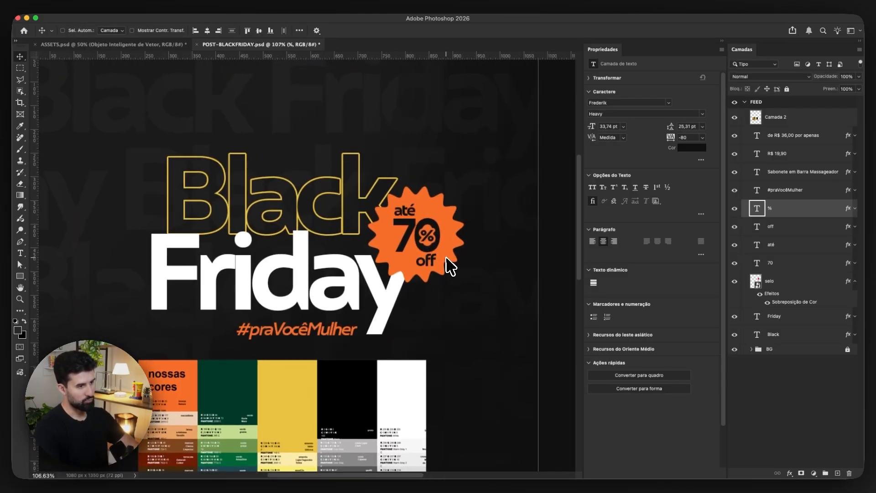
pyautogui.scroll(5, 422, 241)
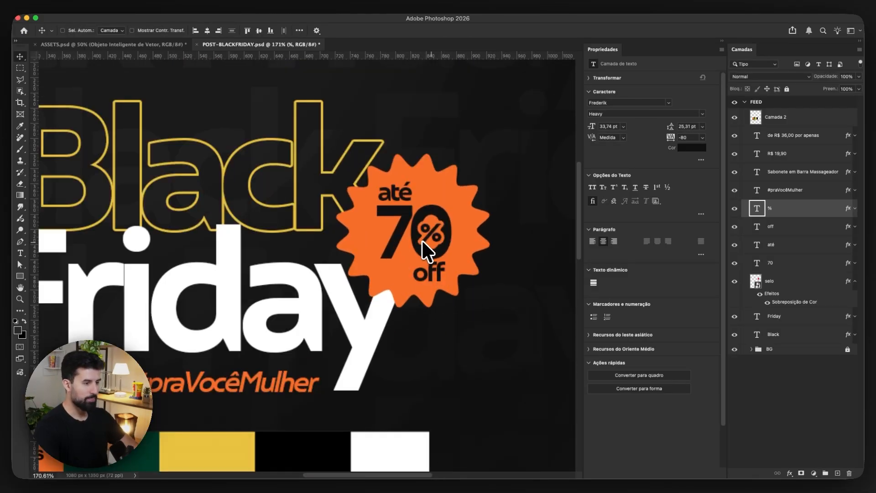
pyautogui.press('super+t')
pyautogui.moveTo(444, 248); pyautogui.dragTo(442, 244)
pyautogui.press('Return')
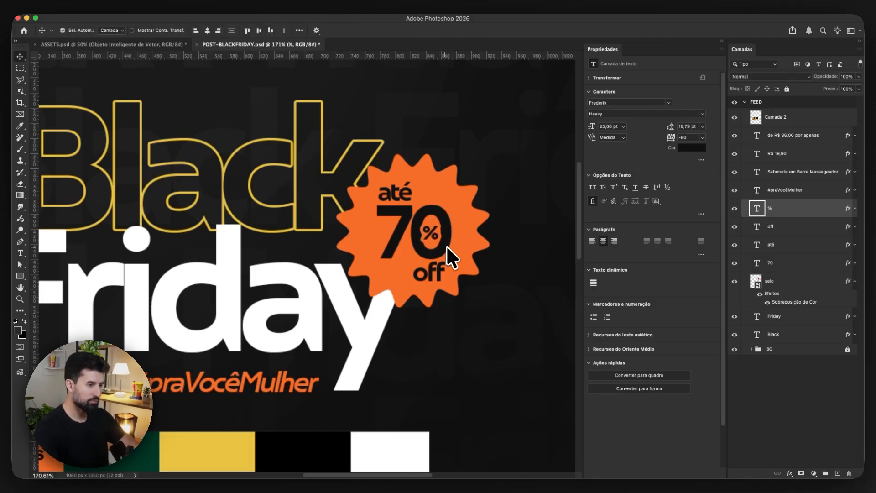
pyautogui.press('super+t')
pyautogui.moveTo(441, 247); pyautogui.dragTo(448, 254)
pyautogui.press('Return')
pyautogui.press('super+0')
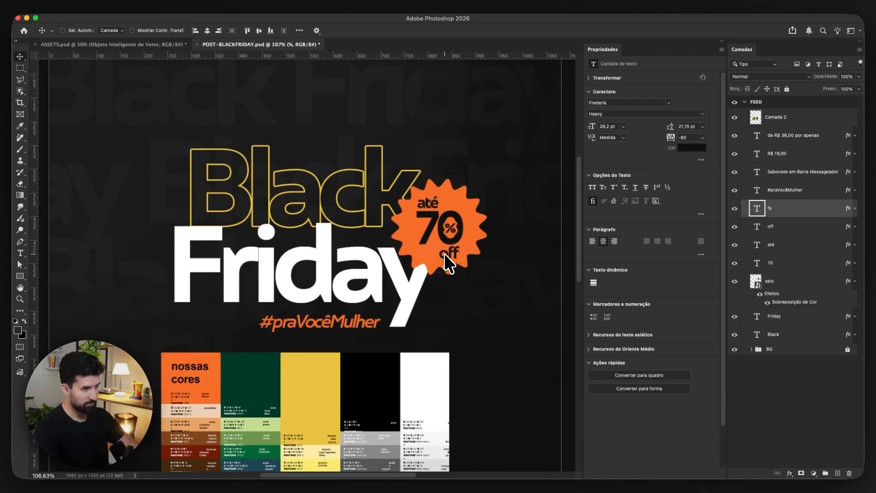
# Group the "%", "off", "até" and "70" layers with the starburst layer and name the group selo
pyautogui.keyDown('super'); pyautogui.click(451, 251); pyautogui.keyUp('super')
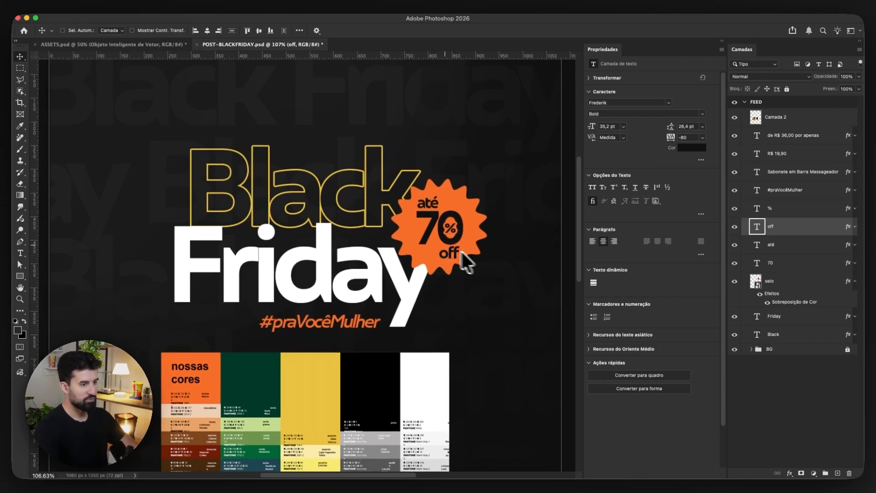
pyautogui.scroll(5, 445, 226)
pyautogui.keyDown('shift'); pyautogui.keyDown('super'); pyautogui.click(450, 229); pyautogui.keyUp('super'); pyautogui.keyUp('shift')
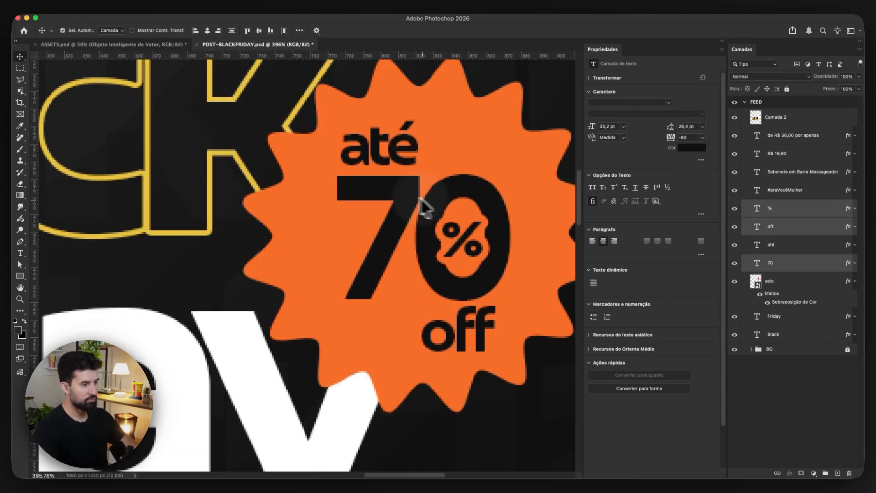
pyautogui.keyDown('shift'); pyautogui.keyDown('super'); pyautogui.click(442, 196); pyautogui.keyUp('super'); pyautogui.keyUp('shift')
pyautogui.press('super+z')
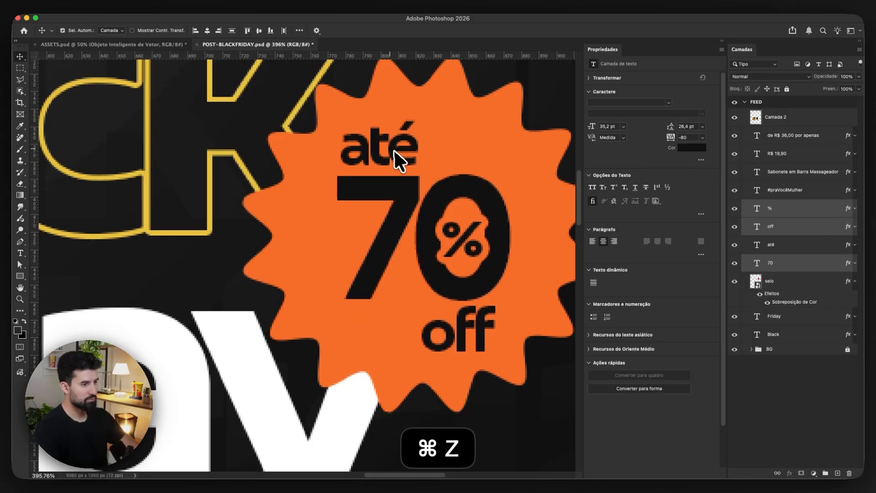
pyautogui.keyDown('shift'); pyautogui.keyDown('super'); pyautogui.click(395, 150); pyautogui.keyUp('super'); pyautogui.keyUp('shift')
pyautogui.keyDown('shift'); pyautogui.keyDown('super'); pyautogui.click(508, 141); pyautogui.keyUp('super'); pyautogui.keyUp('shift')
pyautogui.moveTo(475, 264); pyautogui.dragTo(479, 278)
pyautogui.press('super+z')
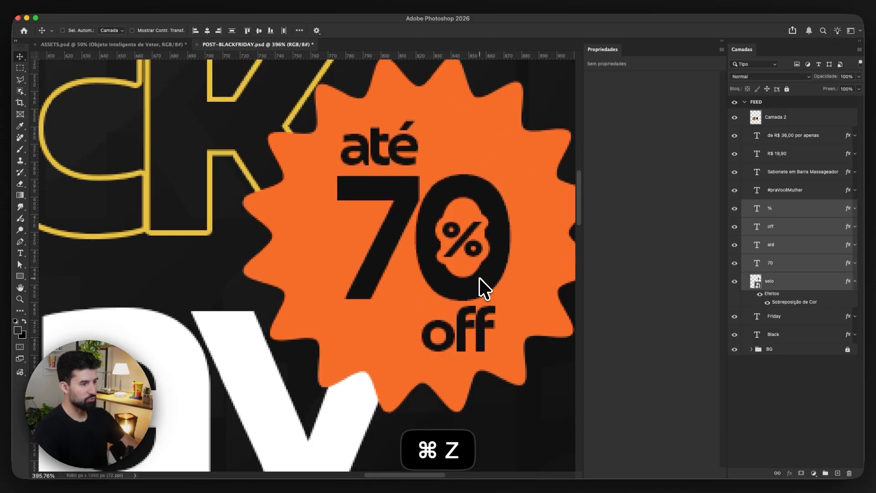
pyautogui.scroll(-5, 479, 277)
pyautogui.press('super+g')
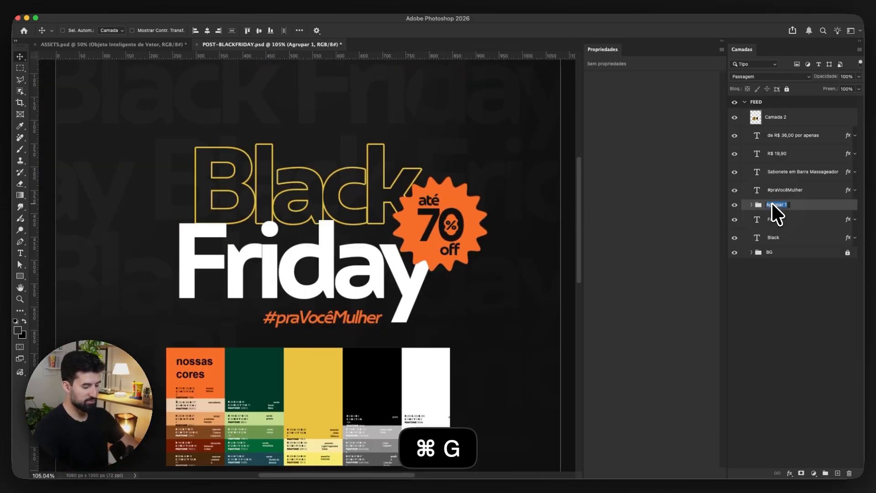
pyautogui.doubleClick(776, 204)
pyautogui.write('selo')
pyautogui.press('Return')
# Rotate the selo group slightly clockwise and nudge it to the right of the headline
pyautogui.hscroll(-2, 482, 265)
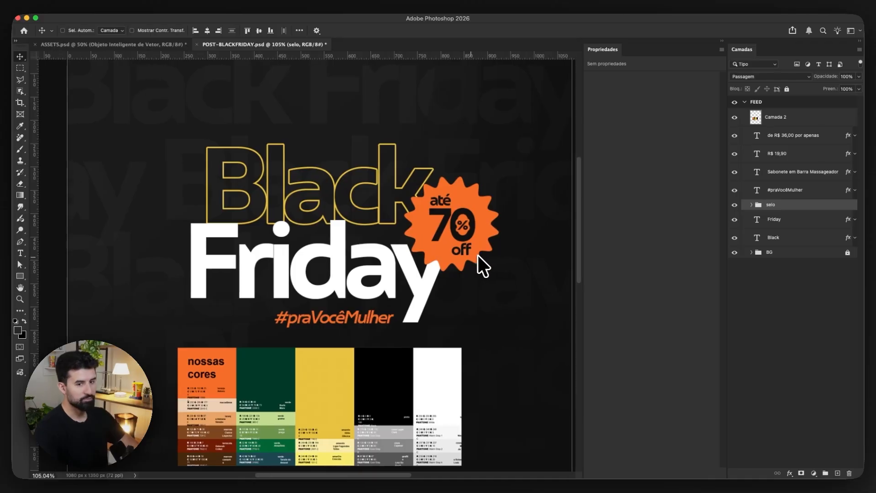
pyautogui.press('super+t')
pyautogui.moveTo(508, 287); pyautogui.dragTo(498, 299)
pyautogui.press('Escape')
pyautogui.press('Right')
pyautogui.press('Right')
pyautogui.press('Right')
pyautogui.press('Right')
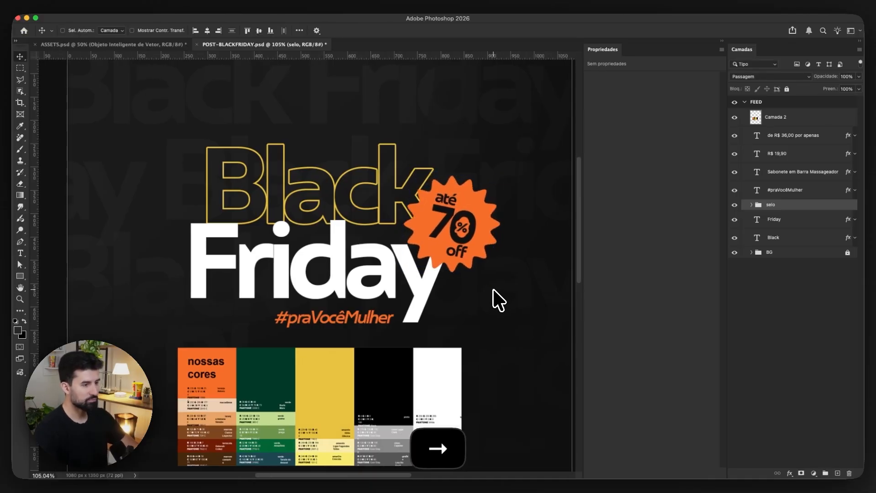
# Rotate the selo group about 1.5° further clockwise
pyautogui.press('super+t')
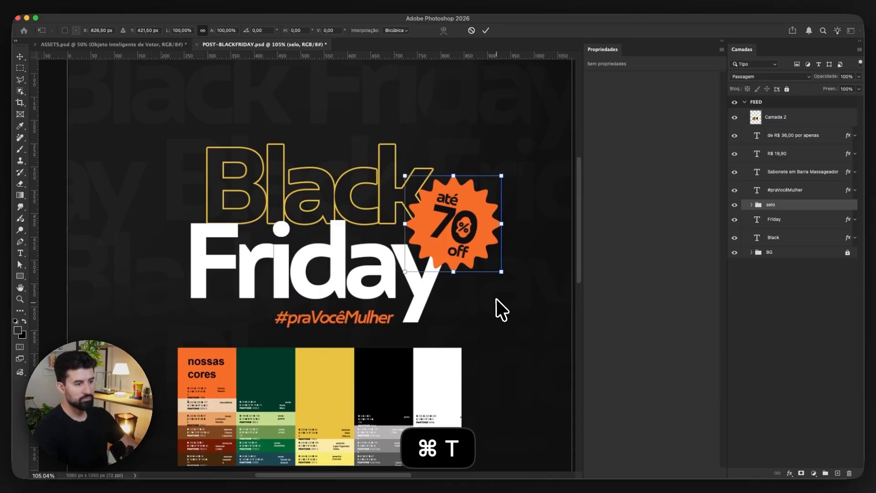
pyautogui.moveTo(508, 284); pyautogui.dragTo(507, 286)
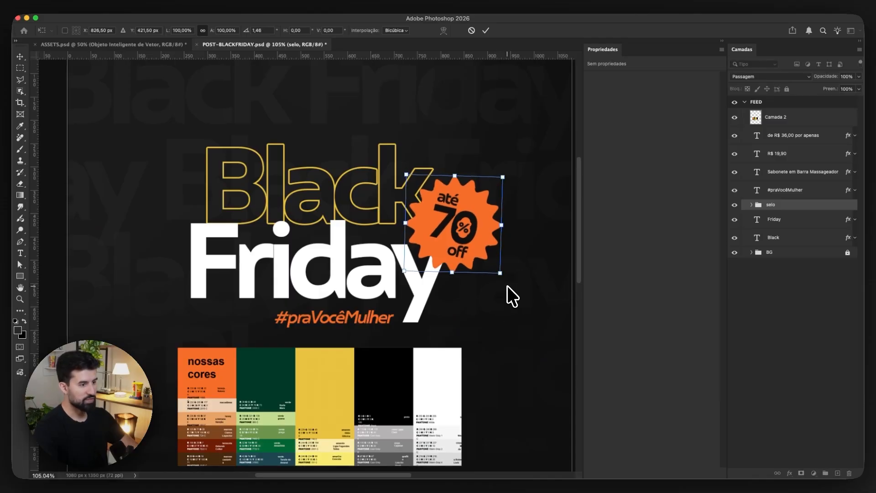
pyautogui.press('Return')
pyautogui.scroll(-3, 461, 159)
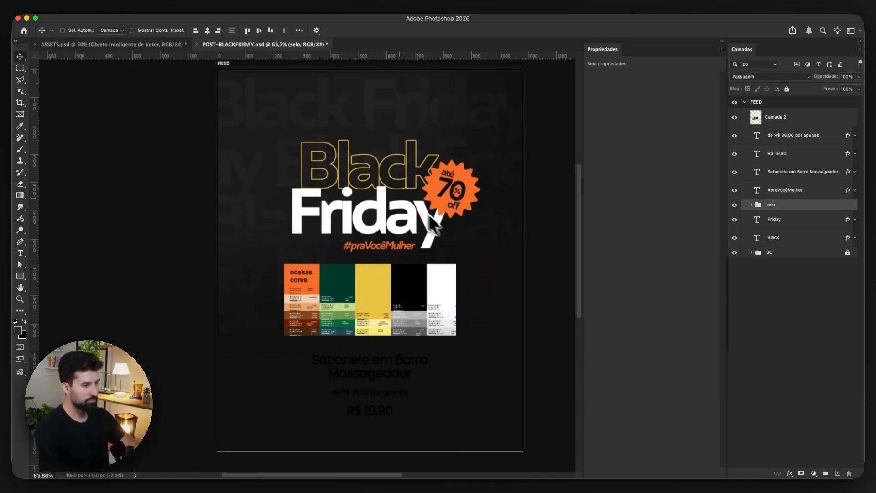
# Scale the selo group down slightly and nudge it down and to the left beside the headline
pyautogui.press('super+equal')
pyautogui.press('super+t')
pyautogui.moveTo(483, 230)
pyautogui.mouseDown()
pyautogui.moveTo(483, 242)
pyautogui.moveTo(479, 235)
pyautogui.mouseUp()
pyautogui.press('Return')
pyautogui.press('Down')
pyautogui.press('Left')
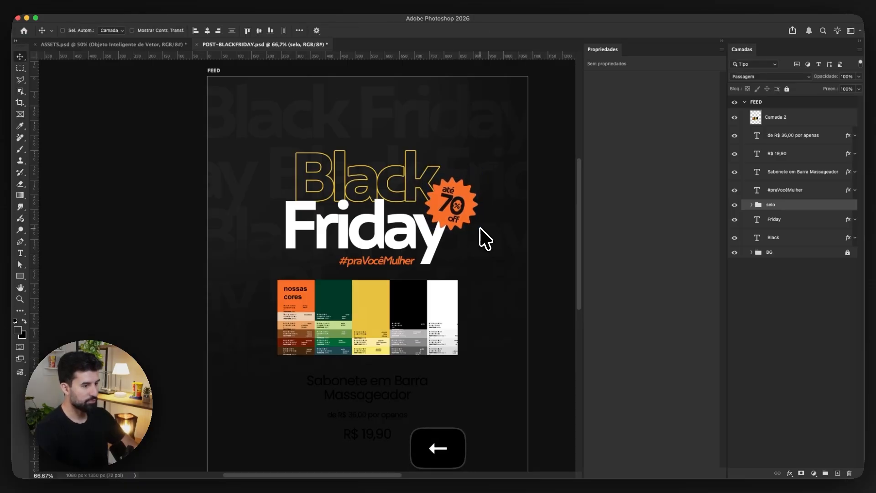
# Move the brand colour palette image up over the headline, clear of the space above the product text
pyautogui.scroll(-2, 445, 237)
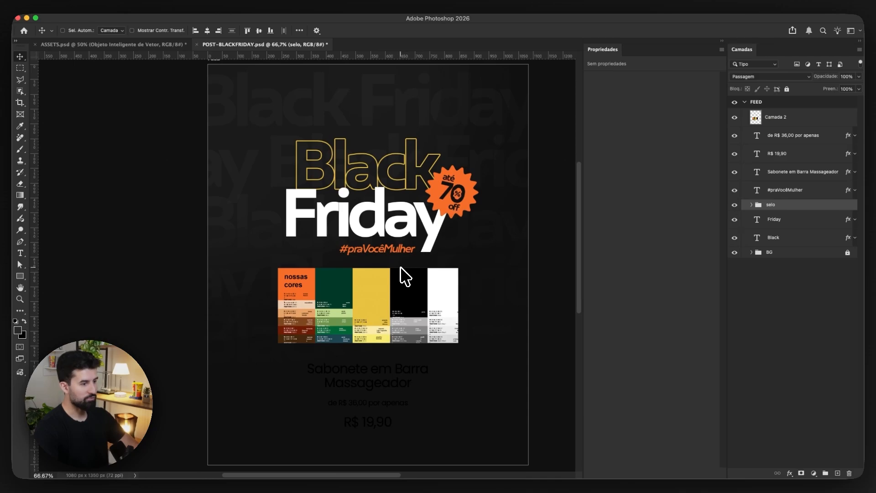
pyautogui.scroll(-4, 401, 268)
pyautogui.click(751, 121)
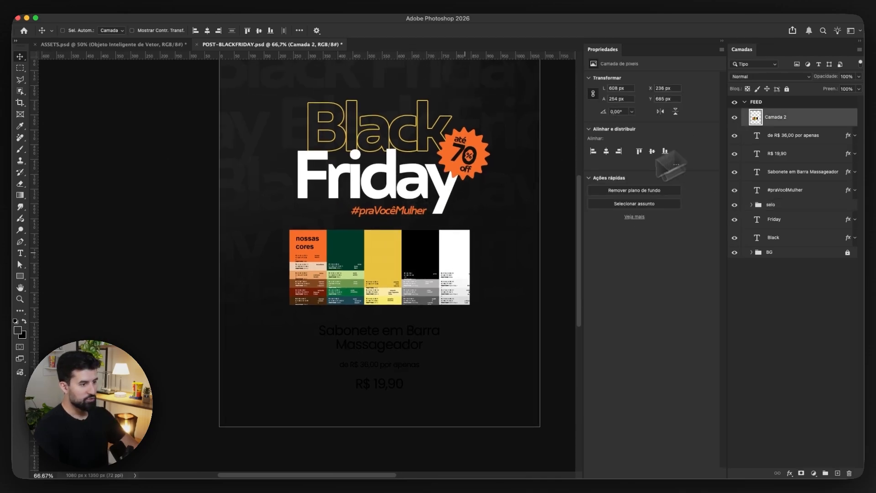
pyautogui.moveTo(429, 278); pyautogui.dragTo(431, 112)
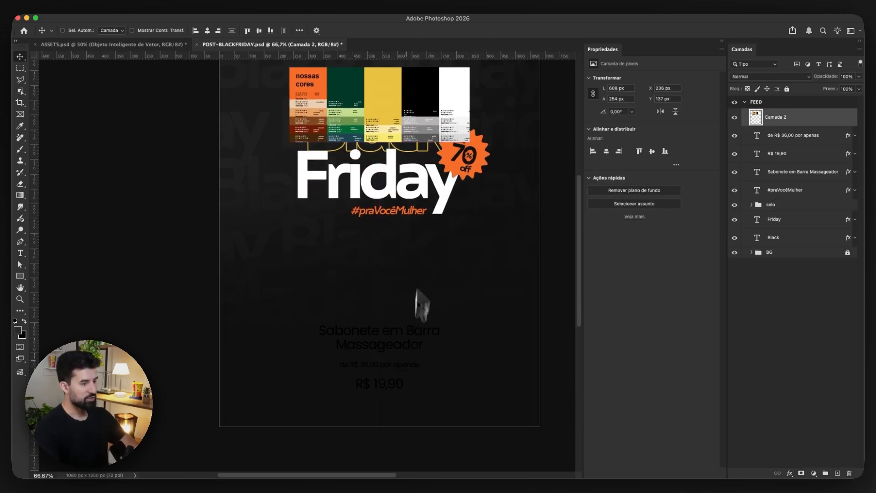
# Set the text colour of the product name, "de R$ 36,00 por apenas" and "R$ 19,90" layers to white (ffffff)
pyautogui.keyDown('super'); pyautogui.click(378, 332); pyautogui.keyUp('super')
pyautogui.keyDown('super'); pyautogui.click(385, 364); pyautogui.keyUp('super')
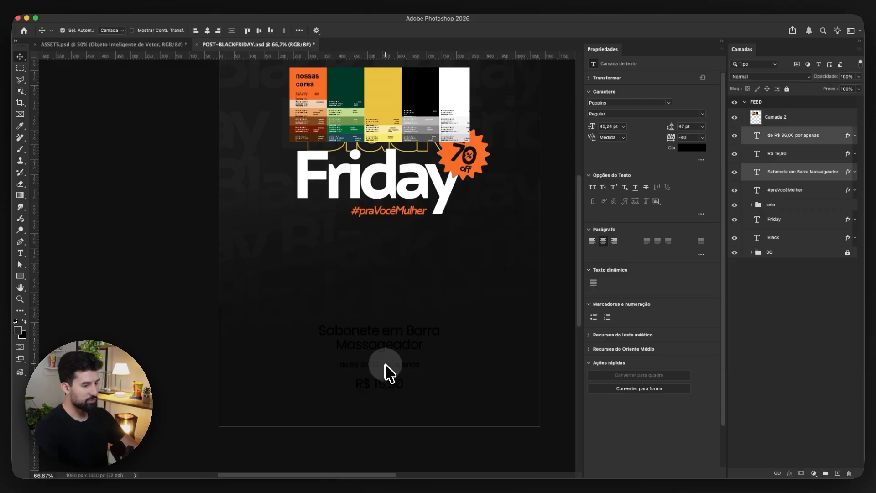
pyautogui.keyDown('shift'); pyautogui.click(385, 382); pyautogui.keyUp('shift')
pyautogui.click(691, 148)
pyautogui.moveTo(505, 330); pyautogui.dragTo(438, 260)
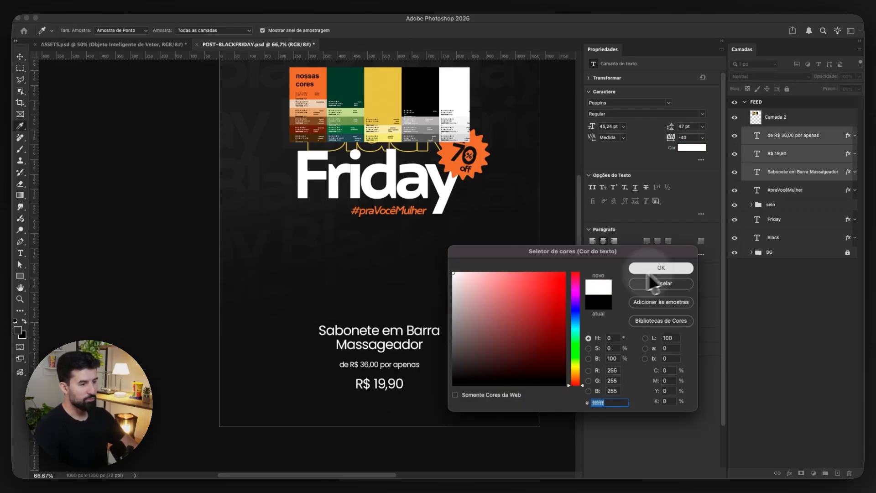
pyautogui.click(660, 268)
# Scale the product name and both price texts down slightly together, keeping them centred on the artboard
pyautogui.press('super+t')
pyautogui.moveTo(439, 357); pyautogui.dragTo(436, 357)
pyautogui.press('Return')
pyautogui.press('super+minus')
pyautogui.press('super+minus')
pyautogui.moveTo(396, 330); pyautogui.dragTo(322, 285)
pyautogui.press('super+z')
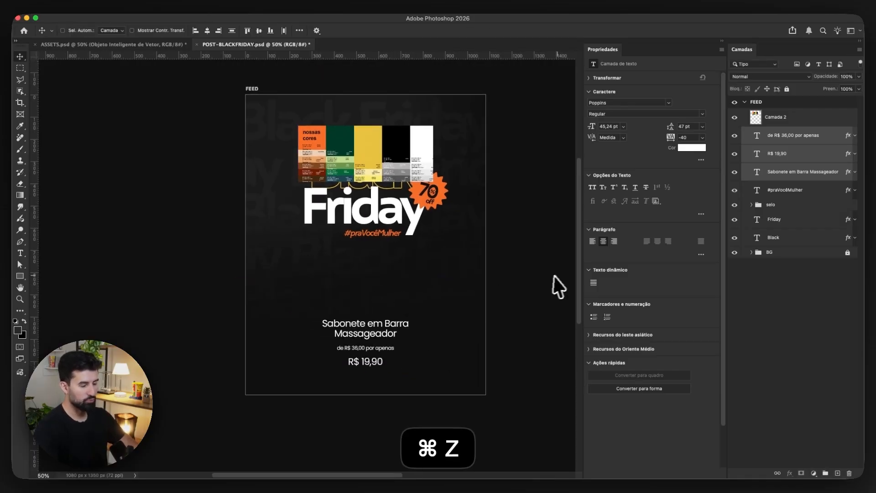
# Group the product name and price text layers and name the group preço
pyautogui.press('super+g')
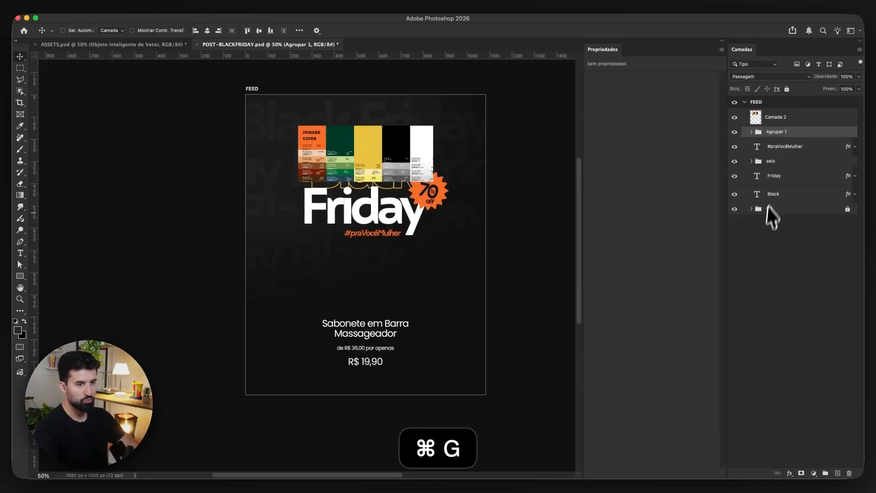
pyautogui.doubleClick(775, 132)
pyautogui.write('preço')
pyautogui.press('Return')
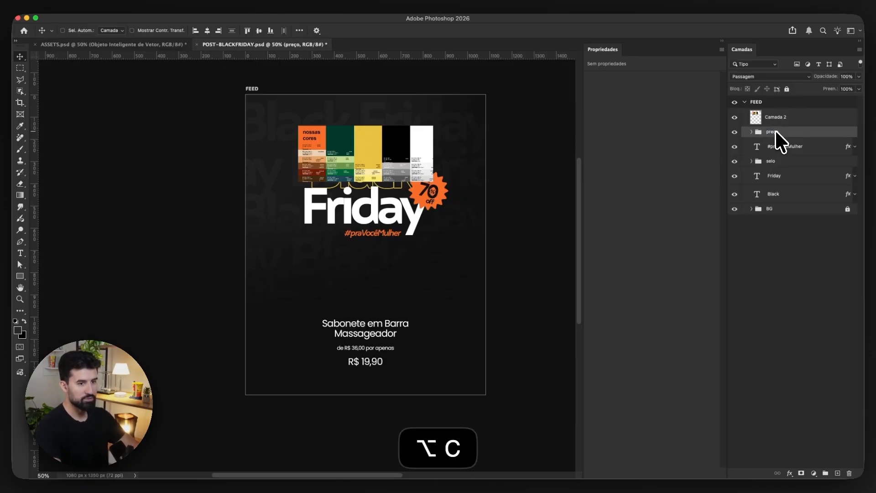
# Hide the preço group and the colour palette layer
pyautogui.click(734, 131)
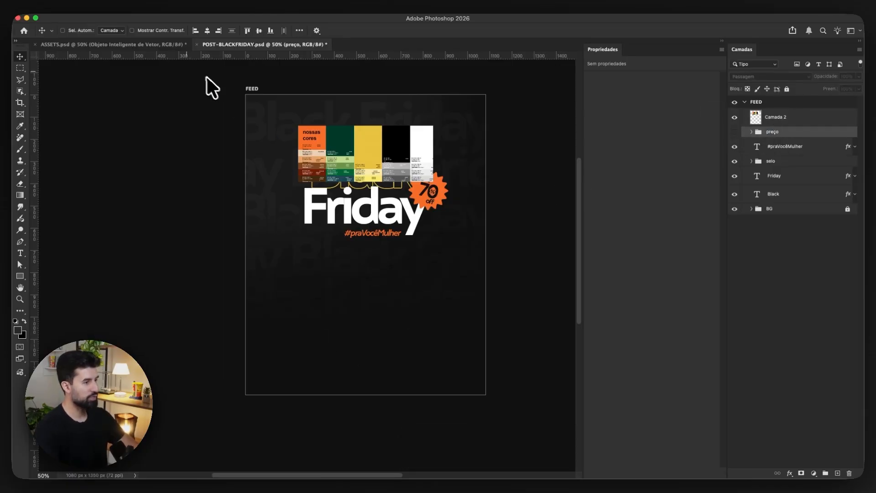
pyautogui.keyDown('super'); pyautogui.click(338, 146); pyautogui.keyUp('super')
pyautogui.click(734, 116)
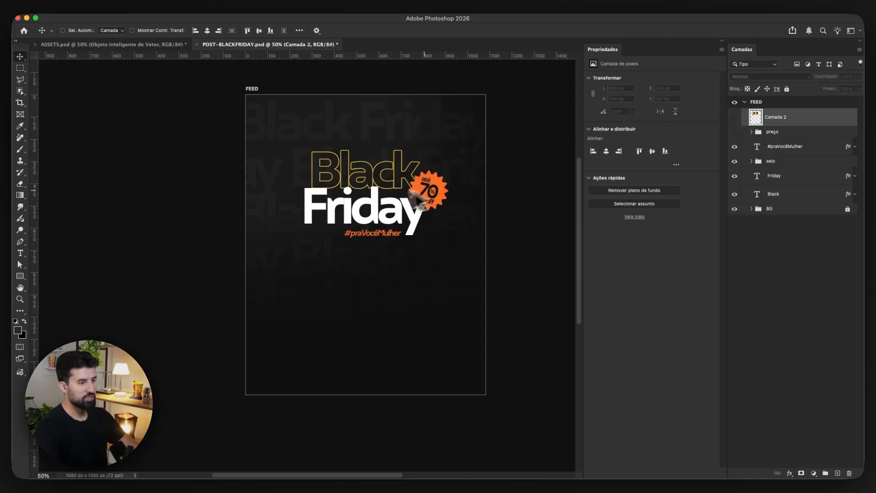
# Move the selo group above the #praVocêMulher layer in the layer order
pyautogui.hscroll(-1, 399, 199)
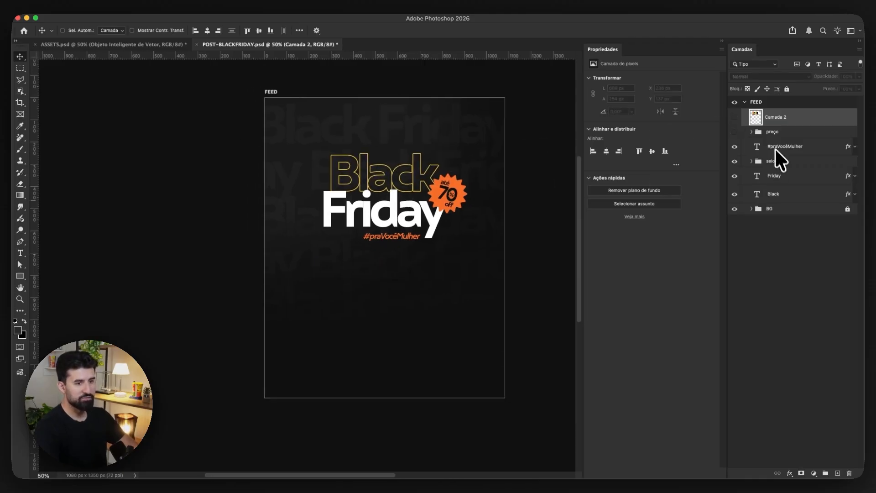
pyautogui.moveTo(462, 198); pyautogui.dragTo(467, 200)
pyautogui.press('super+z')
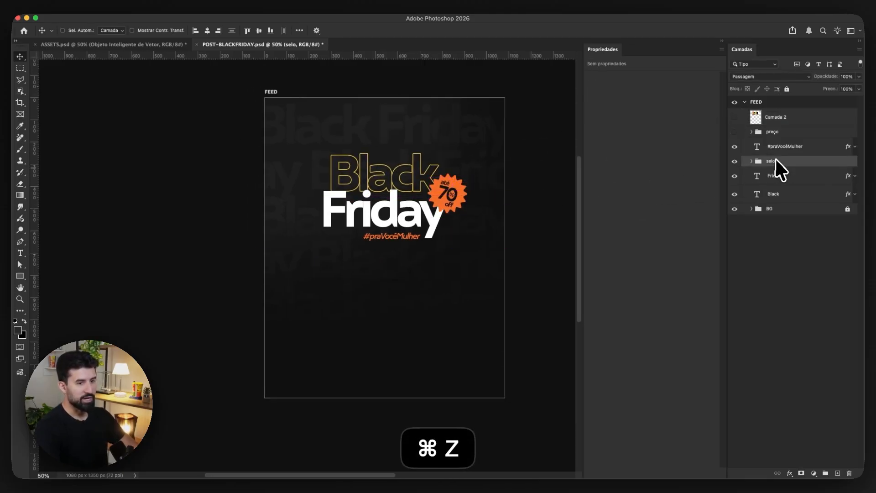
pyautogui.moveTo(793, 160); pyautogui.dragTo(796, 142)
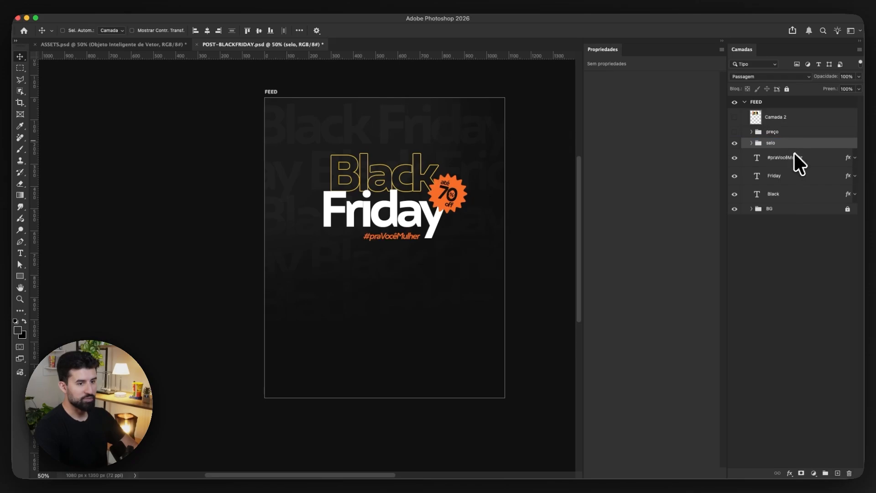
# Label the #praVocêMulher, Friday and Black text layers with the red layer colour (Vermelho), keeping their position
pyautogui.keyDown('shift'); pyautogui.click(784, 195); pyautogui.keyUp('shift')
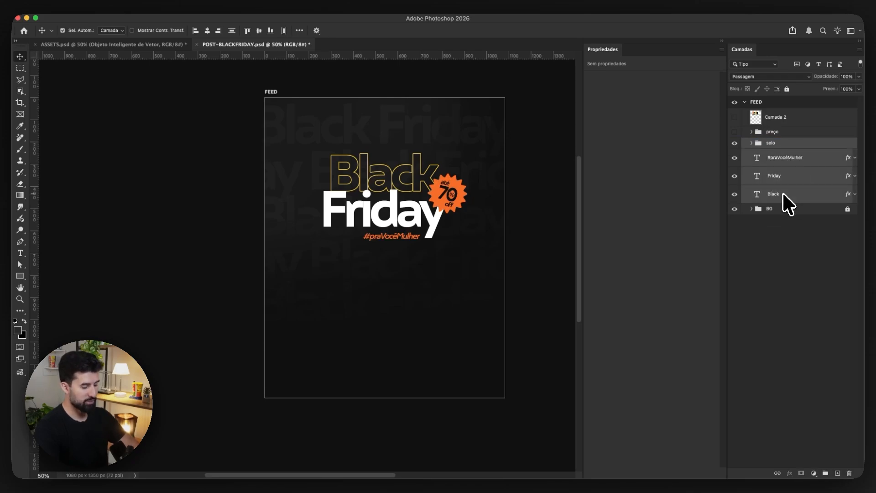
pyautogui.click(791, 157)
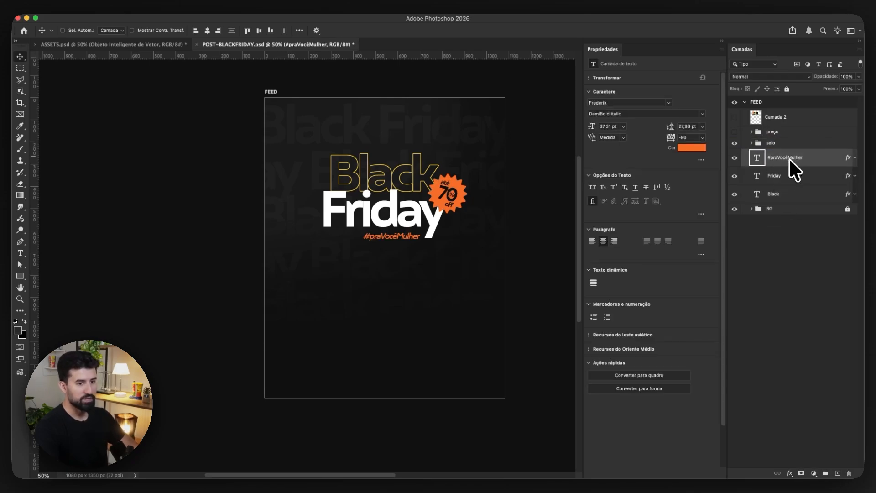
pyautogui.keyDown('shift'); pyautogui.click(784, 193); pyautogui.keyUp('shift')
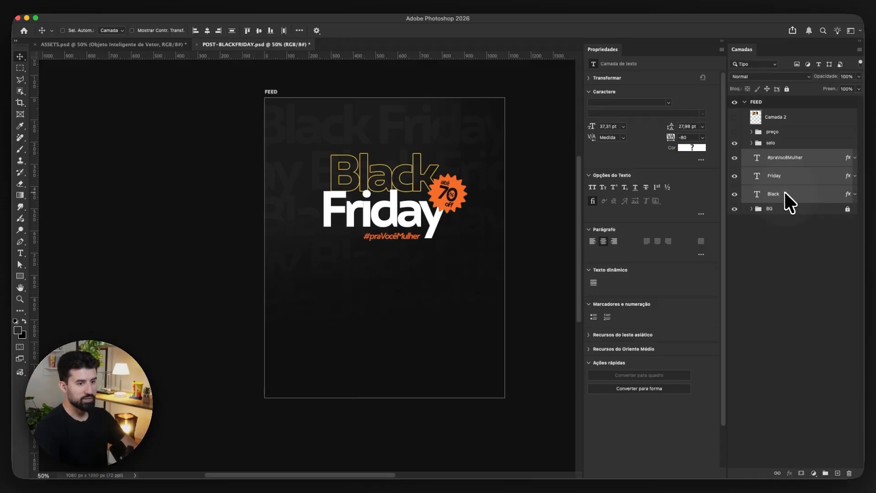
pyautogui.rightClick(739, 157)
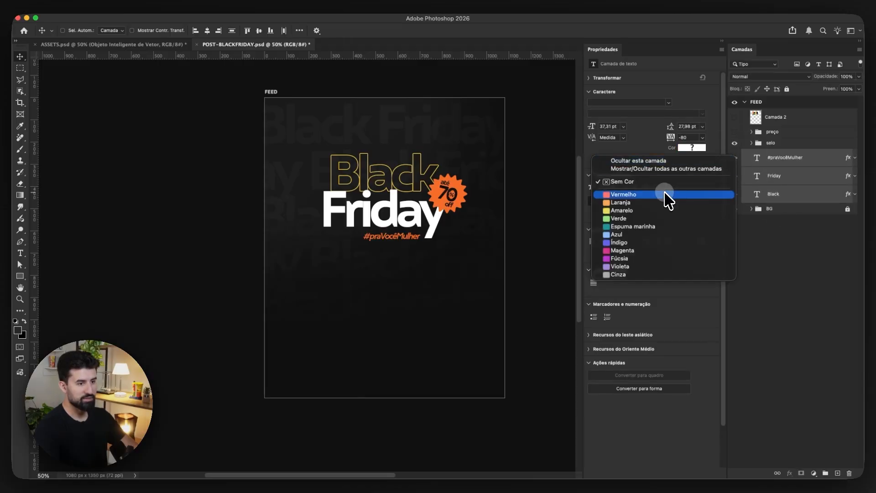
pyautogui.click(667, 193)
pyautogui.moveTo(513, 201); pyautogui.dragTo(465, 214)
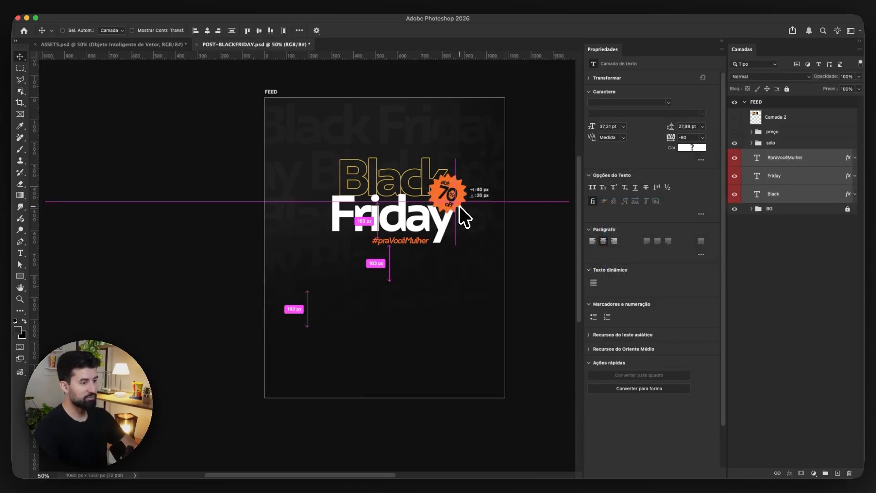
pyautogui.press('super+z')
# Scale the headline texts and selo group together to about 115.56% and nudge them slightly to the right
pyautogui.keyDown('shift'); pyautogui.click(778, 143); pyautogui.keyUp('shift')
pyautogui.press('super+t')
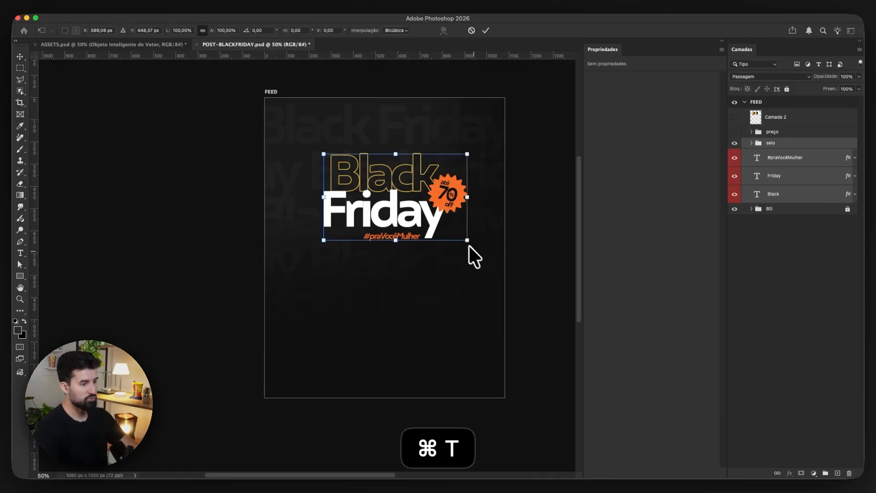
pyautogui.moveTo(470, 241); pyautogui.dragTo(479, 246)
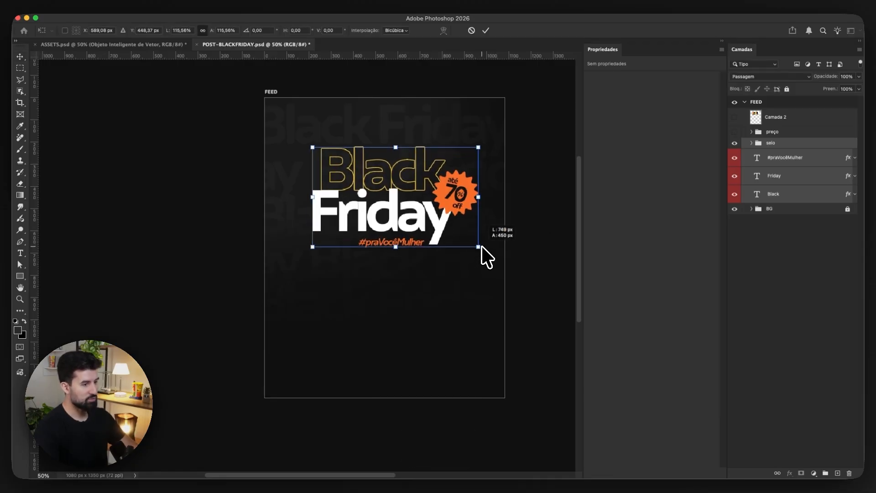
pyautogui.press('Return')
pyautogui.press('Right')
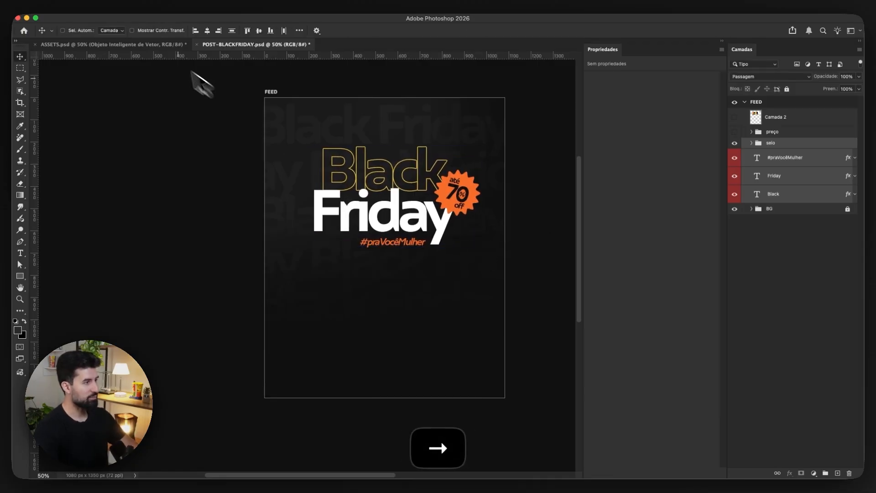
# Copy the soap and box product photo from ASSETS.psd
pyautogui.click(151, 44)
pyautogui.hscroll(-5, 295, 275)
pyautogui.keyDown('super'); pyautogui.click(298, 284); pyautogui.keyUp('super')
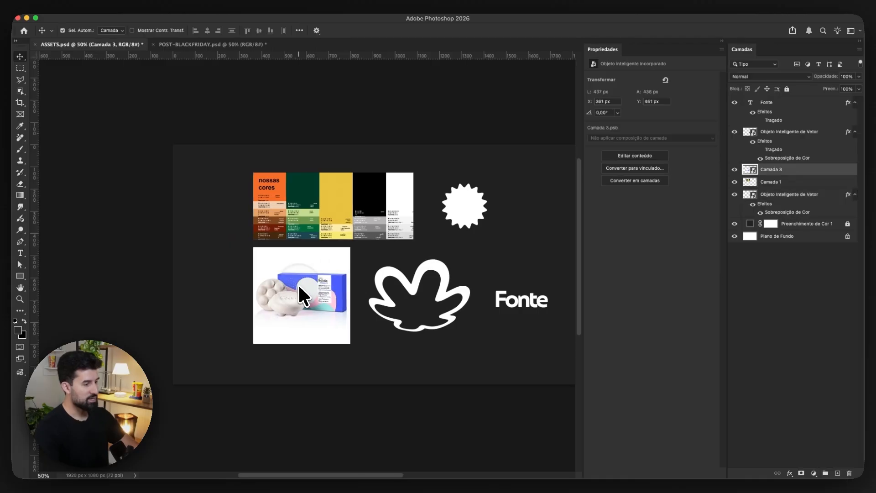
pyautogui.press('super+c')
# Paste the product photo into POST-BLACKFRIDAY.psd above the selo group and enlarge it to about 995 x 995 px
pyautogui.click(212, 44)
pyautogui.press('super+v')
pyautogui.press('super+t')
pyautogui.moveTo(436, 250); pyautogui.dragTo(497, 250)
pyautogui.press('Return')
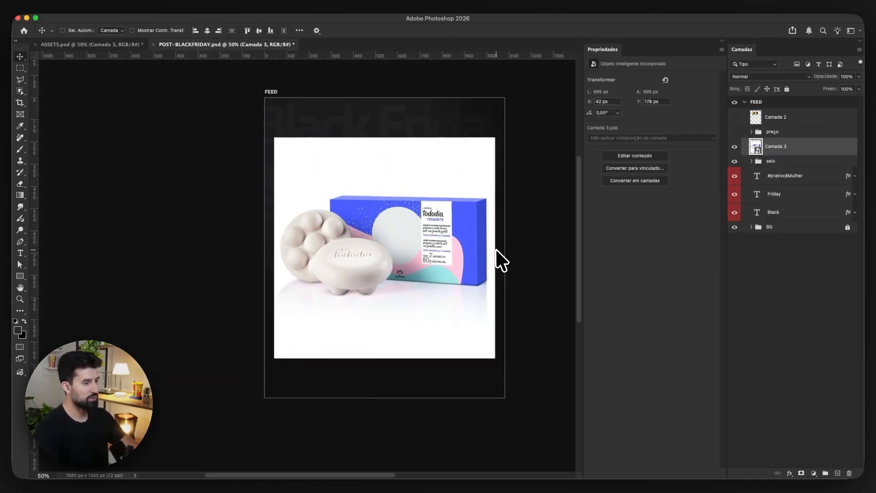
# Select the box and both soaps with the Object Selection tool and mask out the photo's white background
pyautogui.click(18, 92)
pyautogui.click(58, 90)
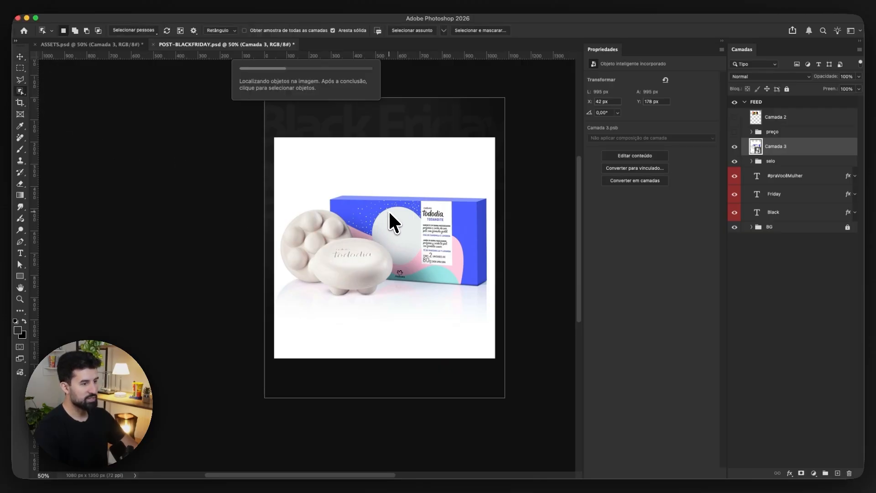
pyautogui.click(445, 223)
pyautogui.click(323, 223)
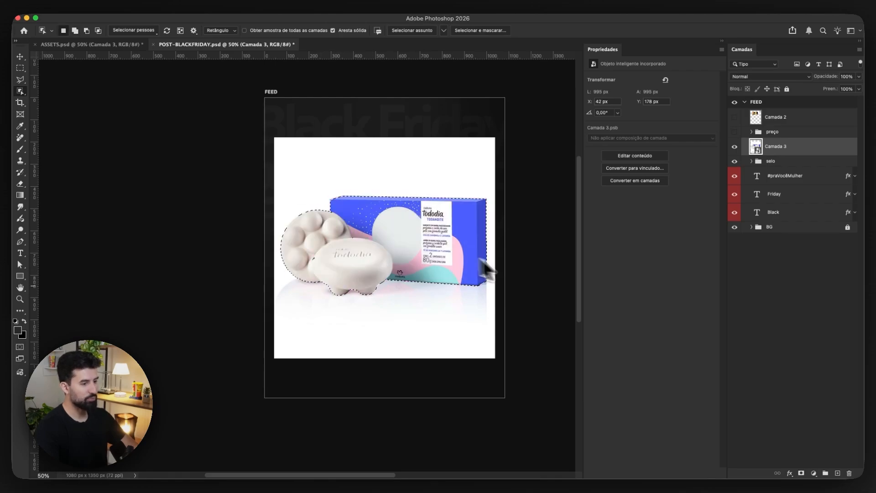
pyautogui.click(800, 472)
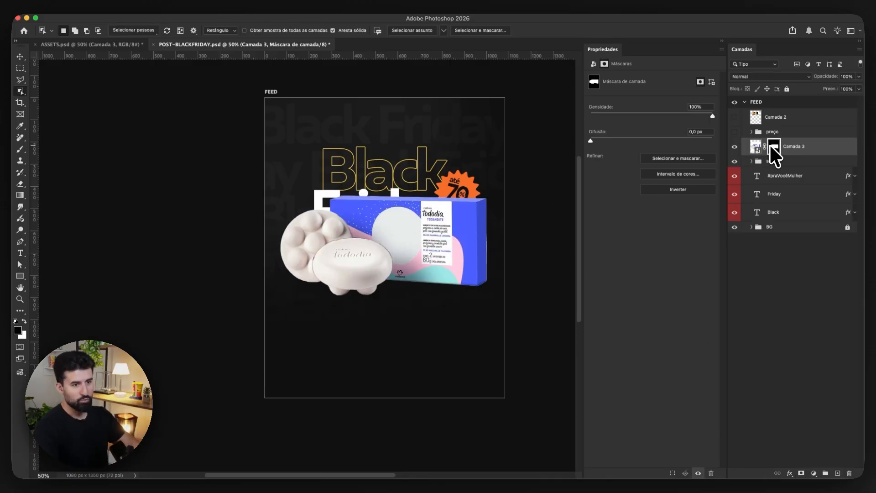
# Paint white on the product mask with a 20 px brush at 100% opacity to fill the gaps around the front soap's edge
pyautogui.scroll(5, 373, 246)
pyautogui.press('\\')
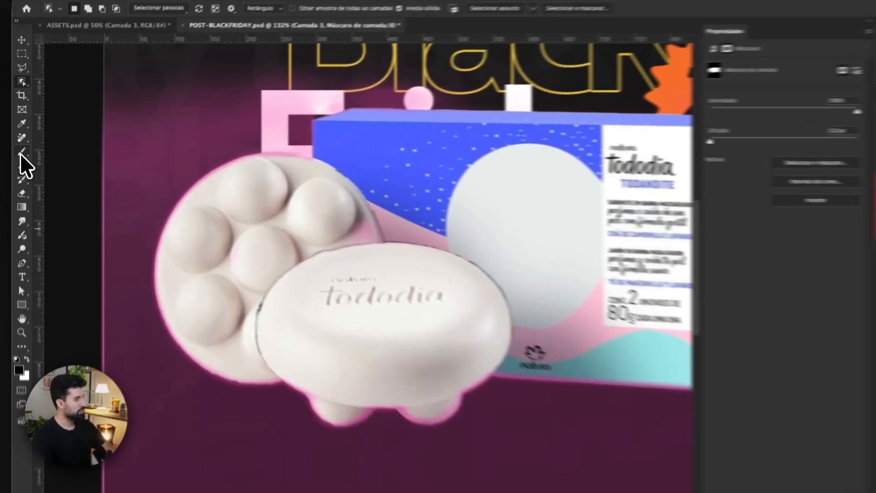
pyautogui.press('\\')
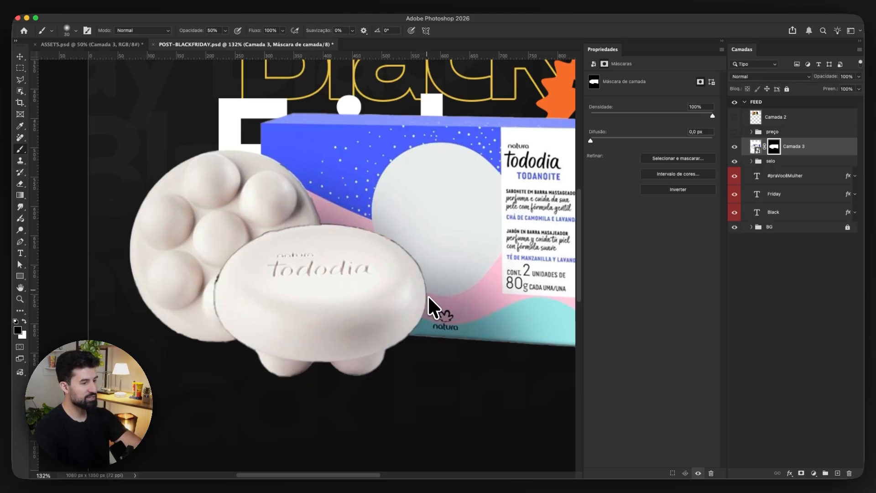
pyautogui.press('[')
pyautogui.press('[')
pyautogui.press('[')
pyautogui.press('[')
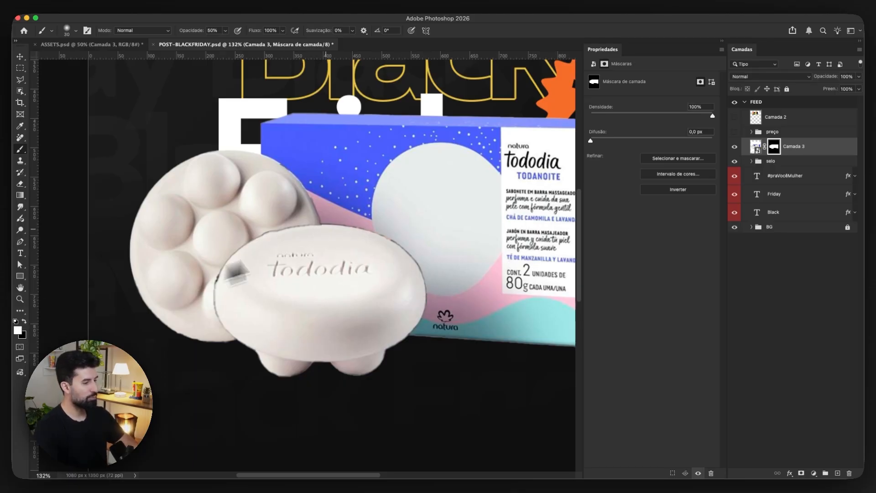
pyautogui.press('[')
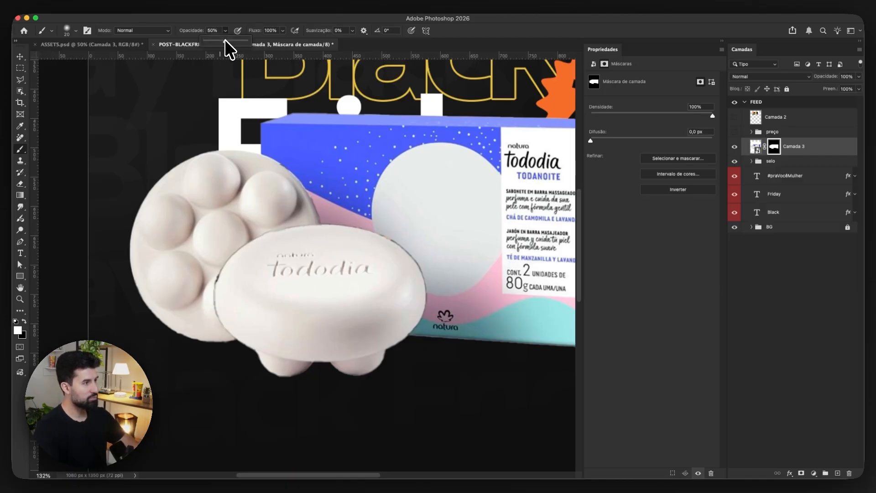
pyautogui.press('0')
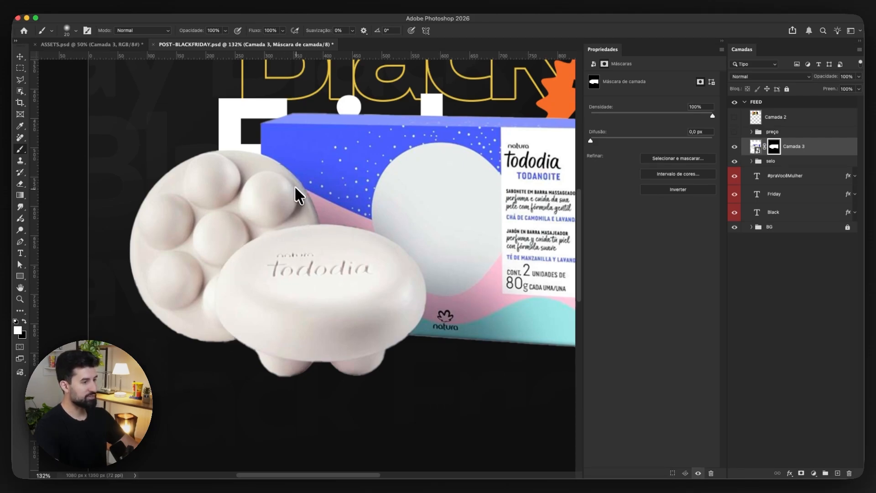
pyautogui.scroll(-5, 276, 157)
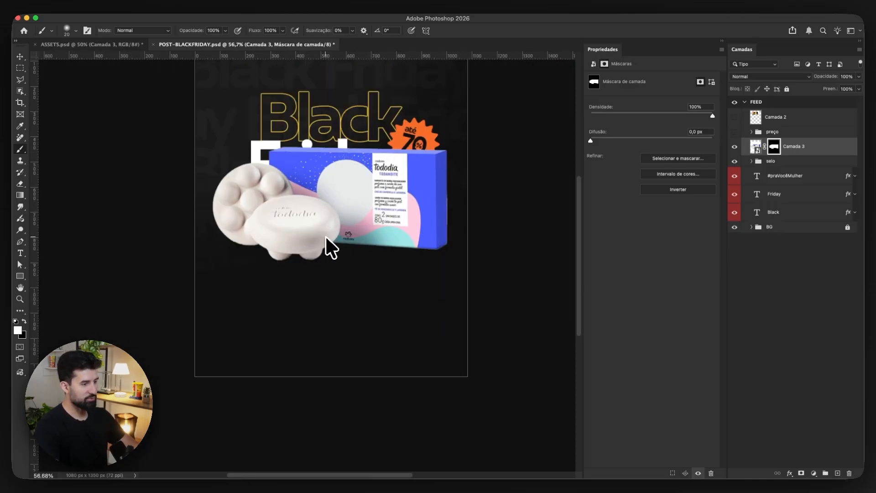
# Scale the masked soap and box image down to about 707 px wide, near the title text
pyautogui.click(20, 56)
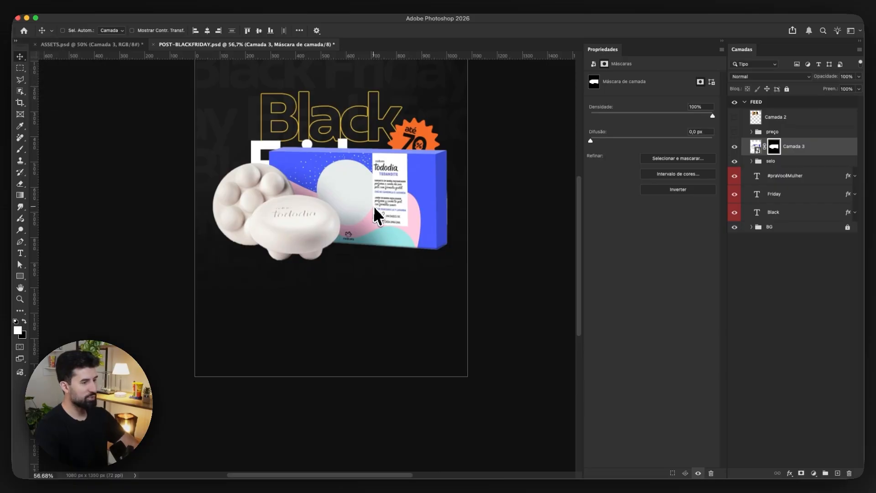
pyautogui.scroll(2, 378, 219)
pyautogui.press('super+t')
pyautogui.moveTo(471, 240); pyautogui.dragTo(418, 287)
pyautogui.press('Return')
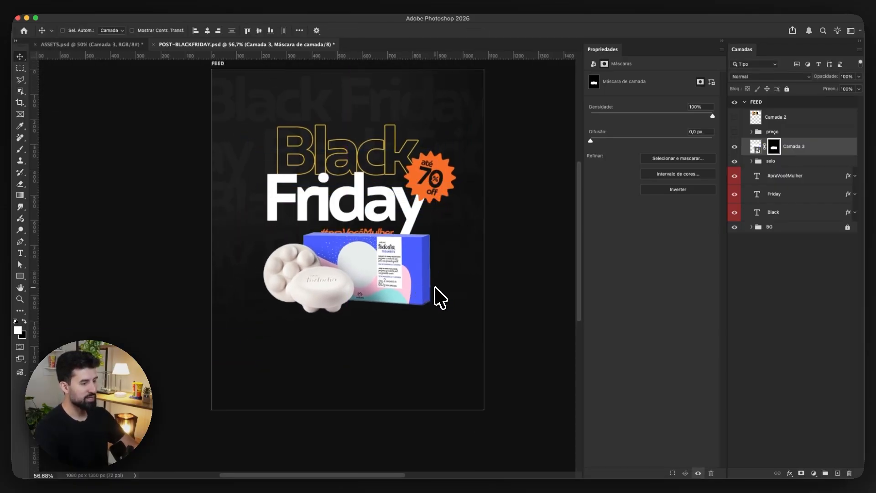
# Paint white on the product's layer mask with a small brush along the lower edges of both soaps, undoing the last stroke
pyautogui.scroll(10, 315, 310)
pyautogui.press('b')
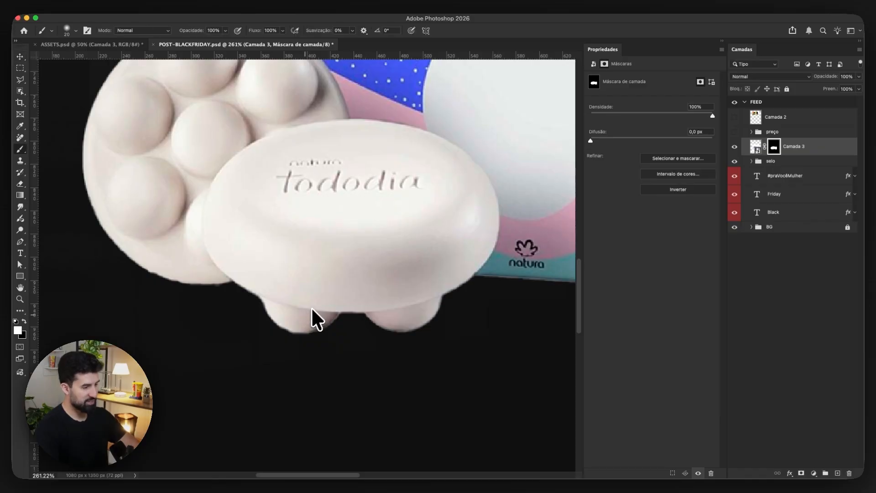
pyautogui.press('[')
pyautogui.scroll(6, 287, 316)
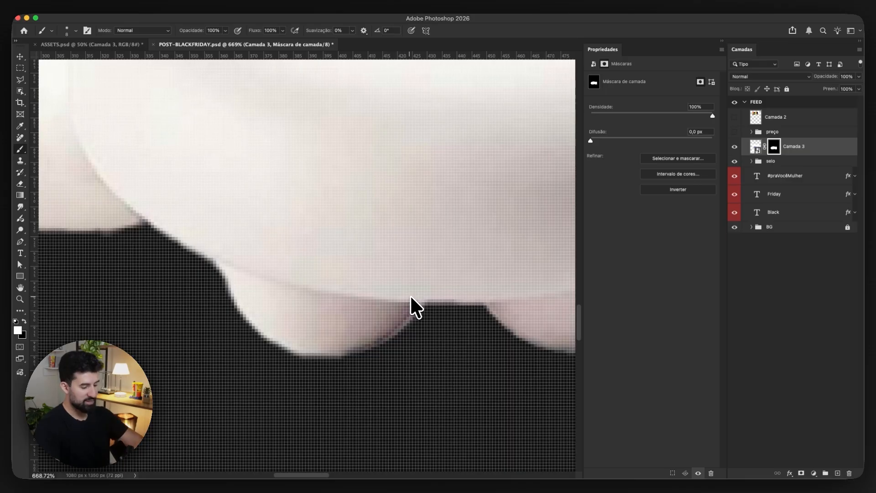
pyautogui.press('[')
pyautogui.press('[')
pyautogui.moveTo(417, 295)
pyautogui.mouseDown()
pyautogui.moveTo(376, 336)
pyautogui.moveTo(322, 348)
pyautogui.mouseUp()
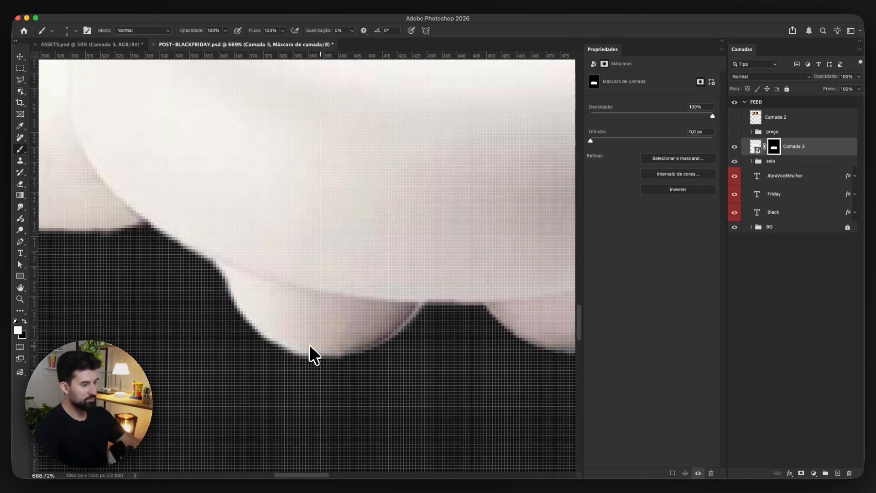
pyautogui.moveTo(205, 280); pyautogui.dragTo(409, 344)
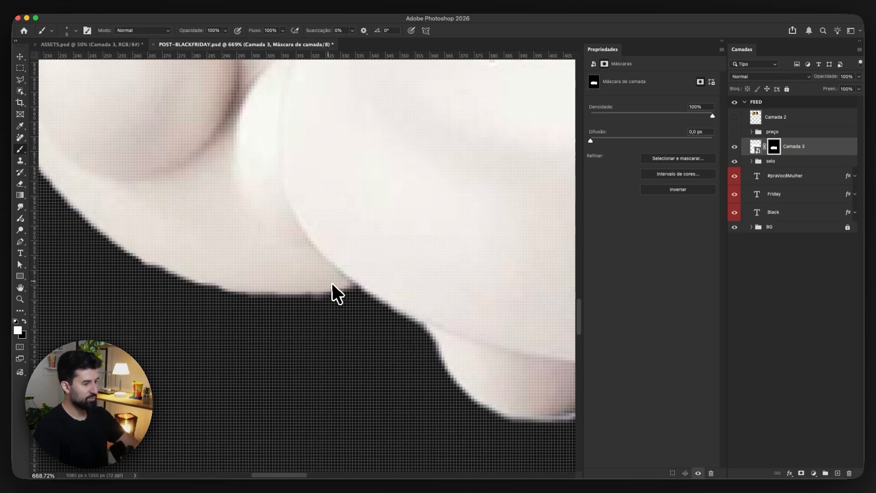
pyautogui.moveTo(250, 289); pyautogui.dragTo(369, 317)
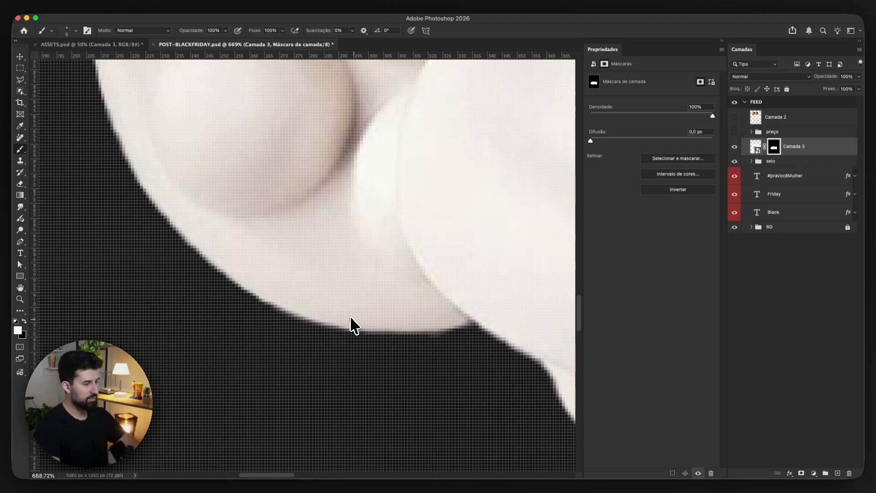
pyautogui.moveTo(205, 230); pyautogui.dragTo(262, 314)
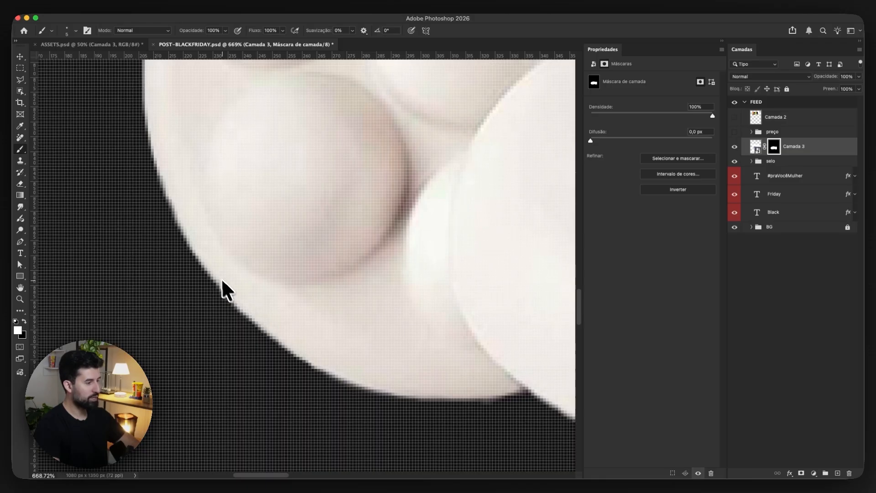
pyautogui.press('super+z')
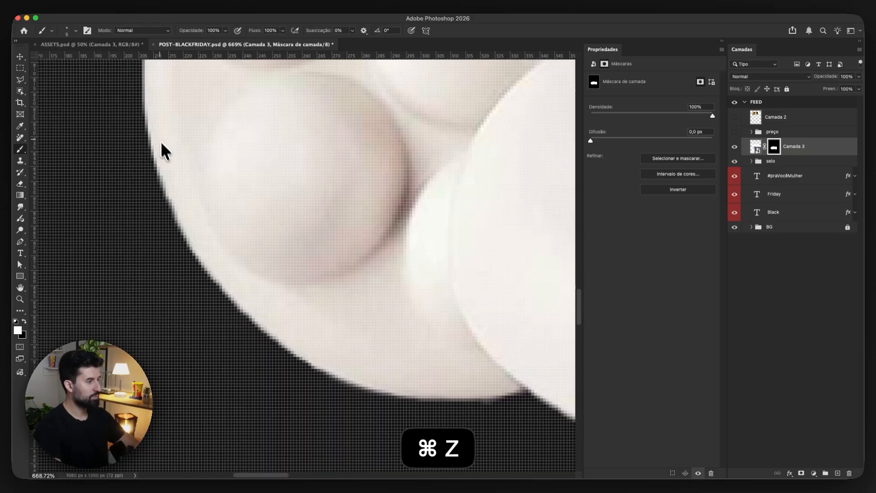
pyautogui.scroll(-10, 185, 205)
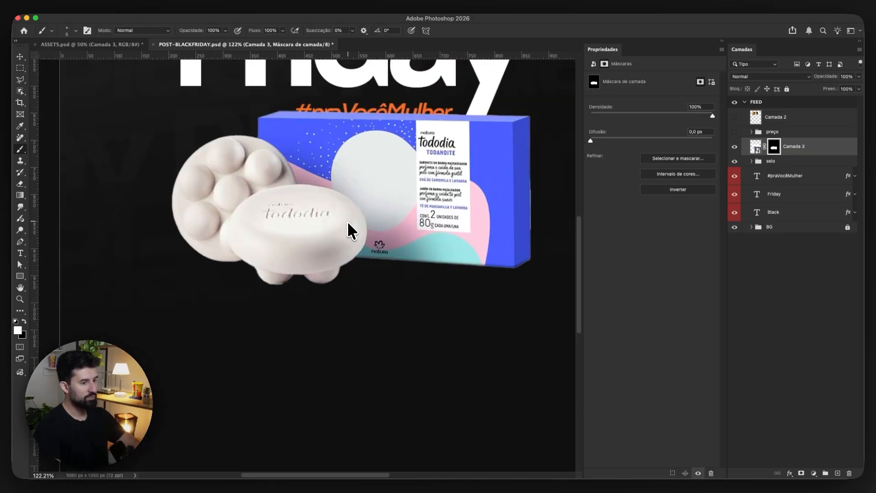
# Paint black on the layer mask to clean the light fringe along the box's outer side edge, undoing unwanted strokes
pyautogui.scroll(5, 554, 190)
pyautogui.scroll(5, 554, 190)
pyautogui.press('x')
pyautogui.scroll(-3, 445, 187)
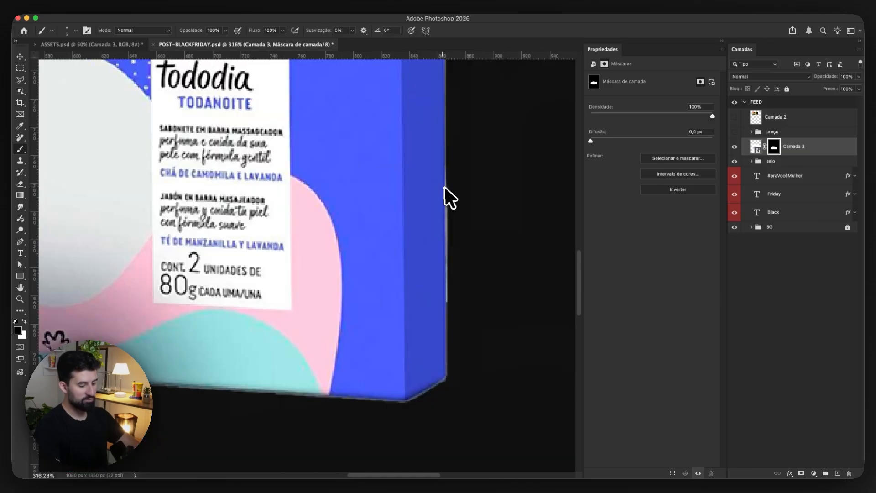
pyautogui.moveTo(447, 159); pyautogui.dragTo(454, 289)
pyautogui.scroll(4, 476, 283)
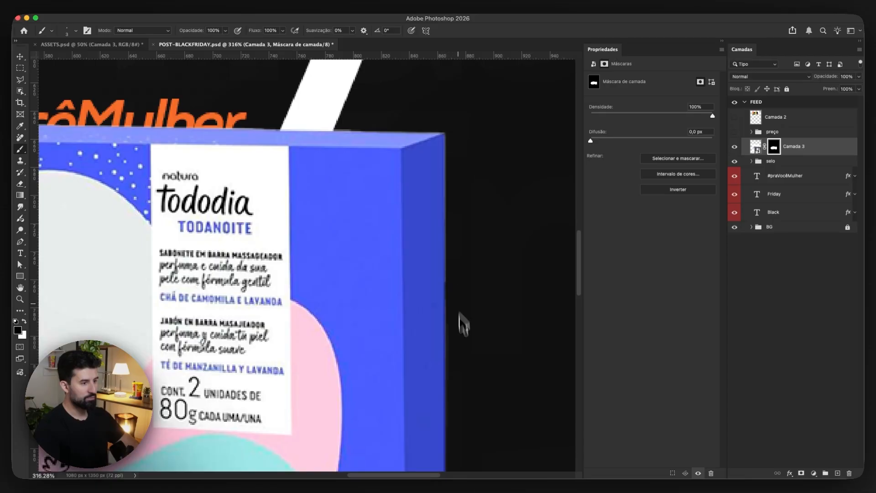
pyautogui.press('super+z')
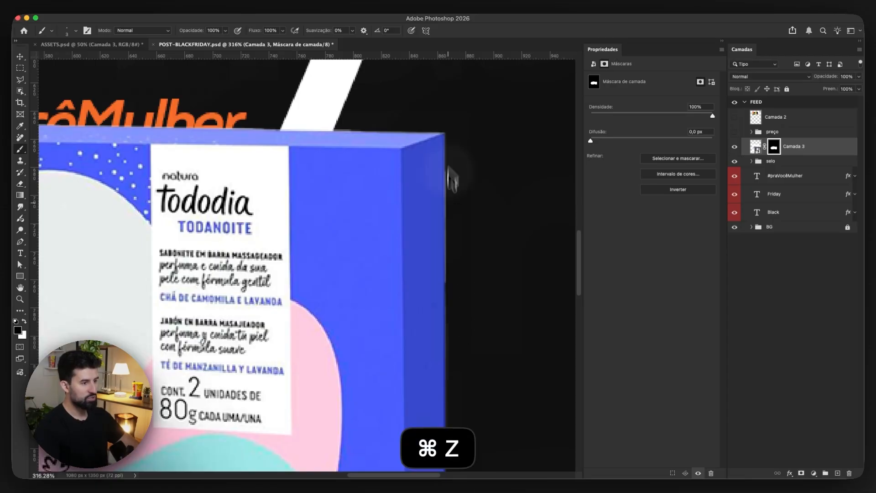
pyautogui.press('super+z')
pyautogui.scroll(-3, 458, 153)
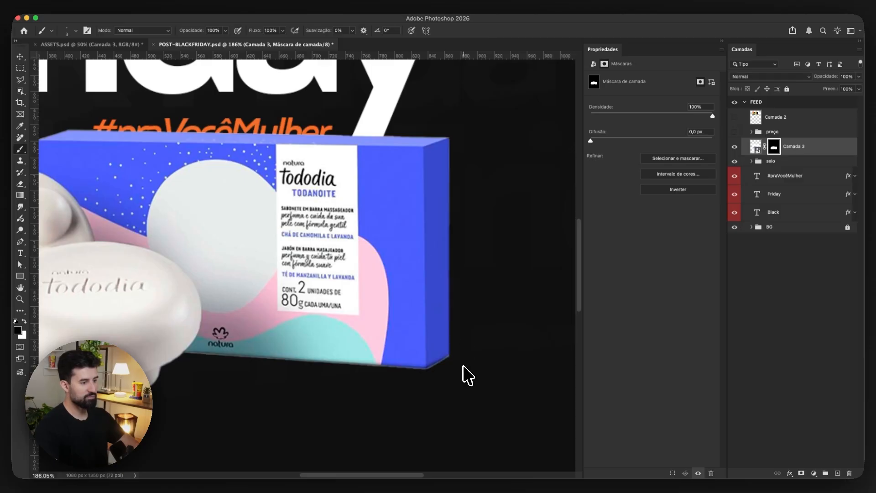
pyautogui.press('super+z')
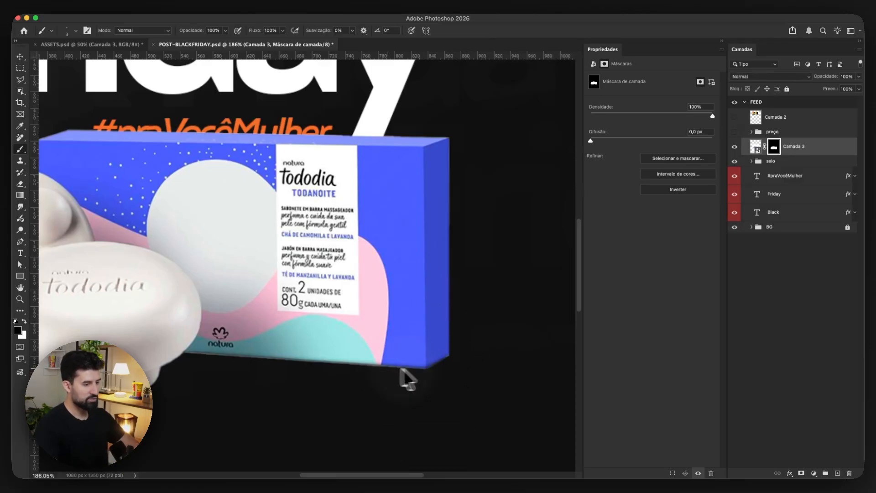
# Move the product image down so that it sits below the #praVocêMulher tagline
pyautogui.press('super+0')
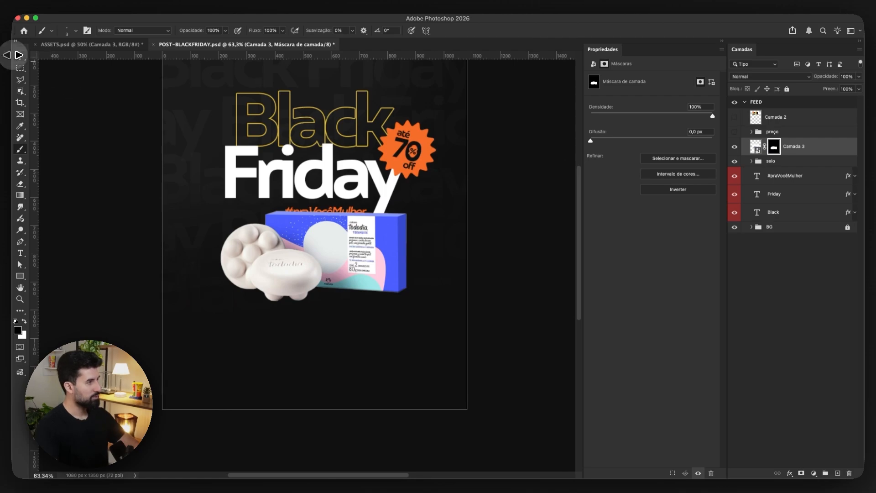
pyautogui.click(19, 56)
pyautogui.hscroll(-2, 356, 251)
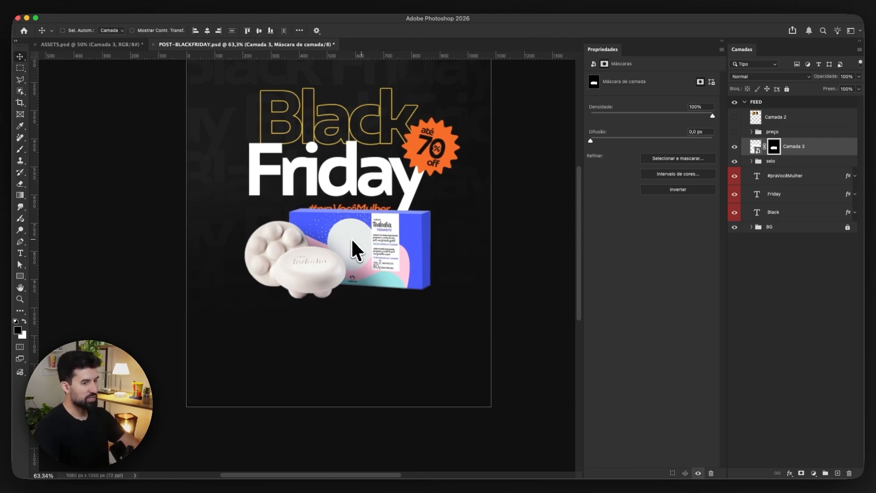
pyautogui.click(756, 146)
pyautogui.moveTo(354, 238); pyautogui.dragTo(384, 273)
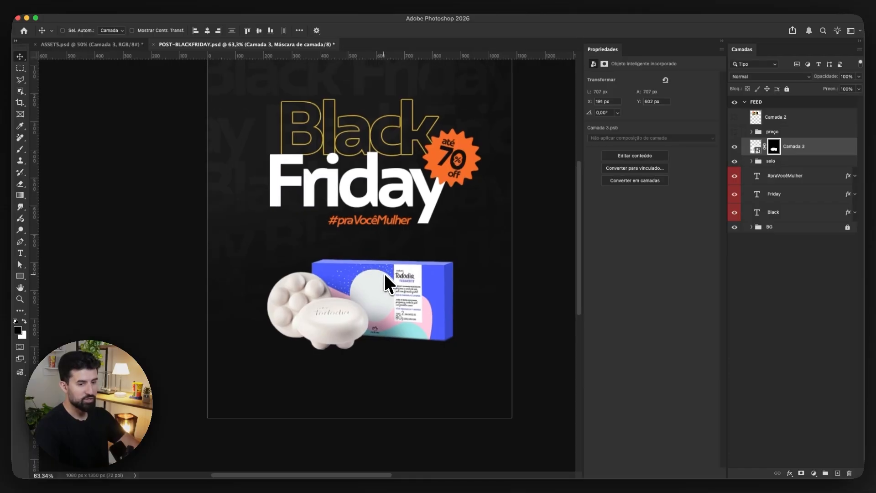
# Scale the product image up slightly to about 727 px wide
pyautogui.press('super+t')
pyautogui.moveTo(462, 307); pyautogui.dragTo(439, 313)
pyautogui.press('Return')
pyautogui.press('super+t')
pyautogui.press('Return')
pyautogui.moveTo(406, 282); pyautogui.dragTo(404, 294)
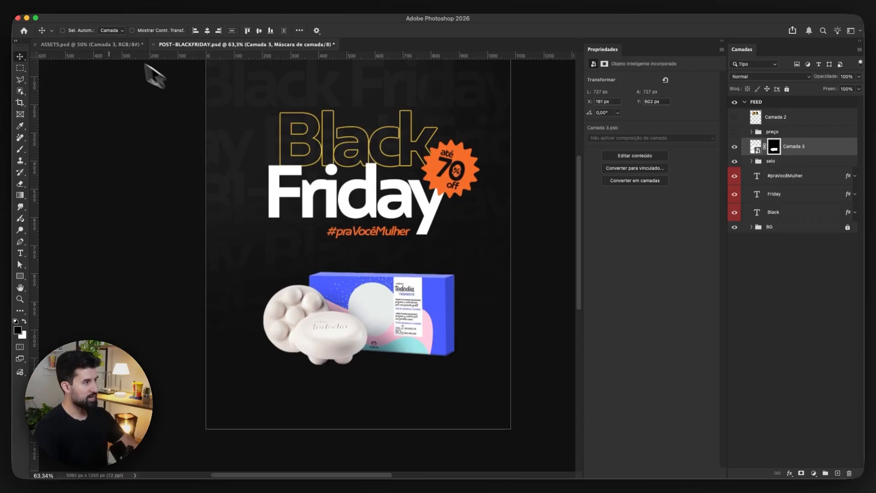
# Copy the white flower vector object from ASSETS.psd, undoing its accidental move
pyautogui.click(106, 45)
pyautogui.keyDown('super'); pyautogui.click(433, 297); pyautogui.keyUp('super')
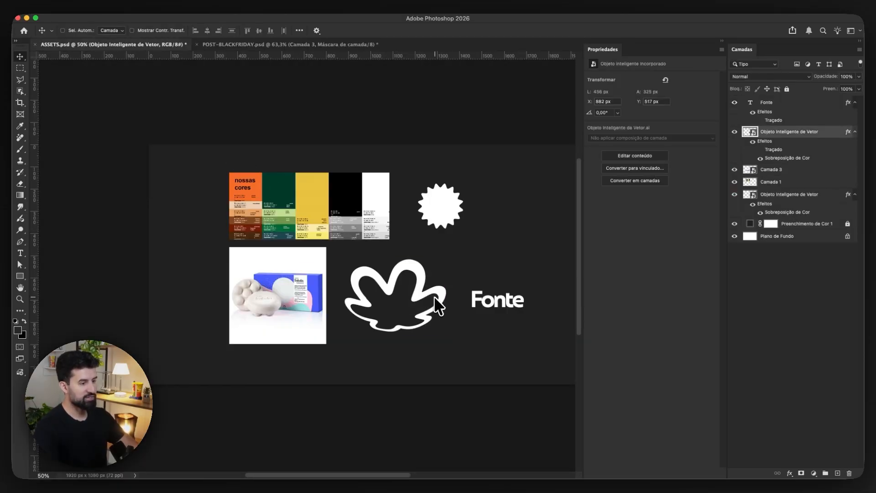
pyautogui.moveTo(433, 296); pyautogui.dragTo(437, 307)
pyautogui.press('super+z')
pyautogui.press('super+c')
# Paste the flower vector into POST-BLACKFRIDAY.psd and place it over the upper part of the product box
pyautogui.click(322, 45)
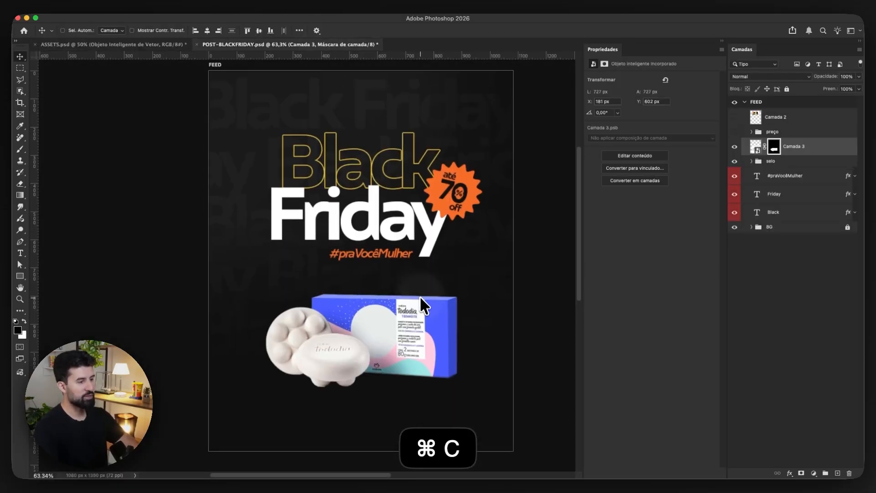
pyautogui.scroll(-3, 420, 295)
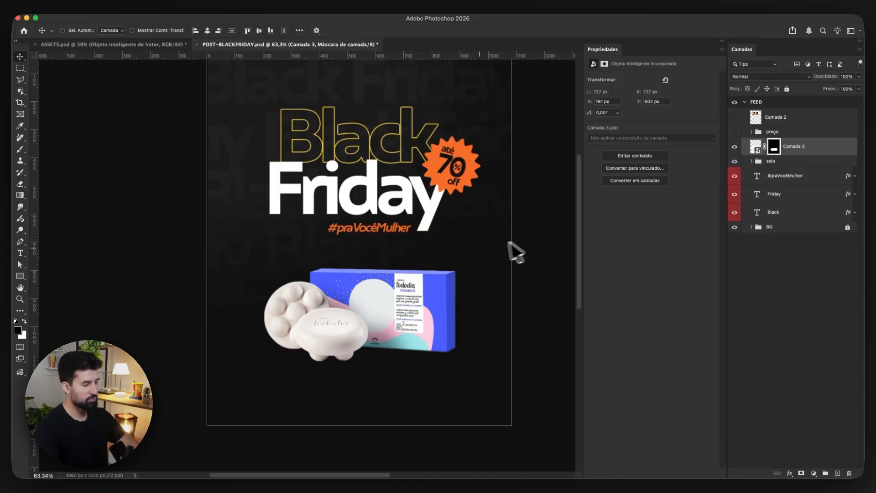
pyautogui.press('super+v')
pyautogui.moveTo(401, 244); pyautogui.dragTo(464, 276)
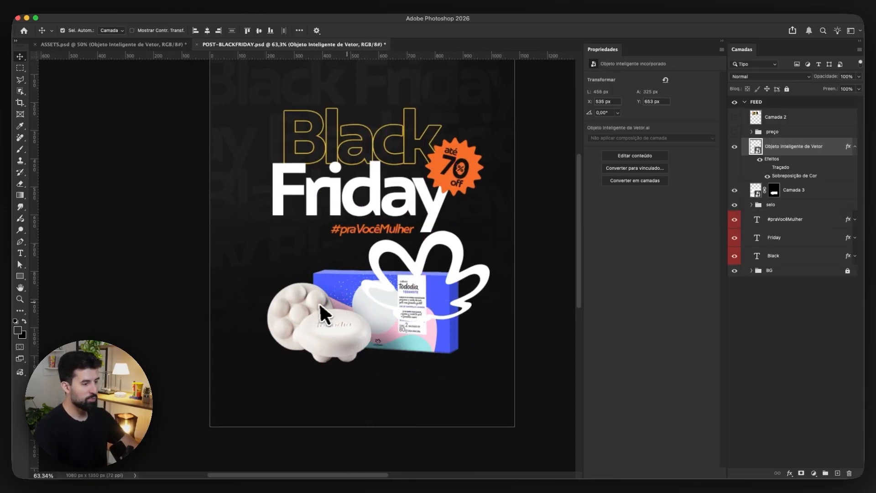
# Shift the product image and the flower slightly lower, and put the flower layer beneath the Camada 3 product layer
pyautogui.keyDown('super'); pyautogui.click(319, 301); pyautogui.keyUp('super')
pyautogui.moveTo(353, 328); pyautogui.dragTo(352, 348)
pyautogui.moveTo(450, 279); pyautogui.dragTo(449, 294)
pyautogui.click(855, 148)
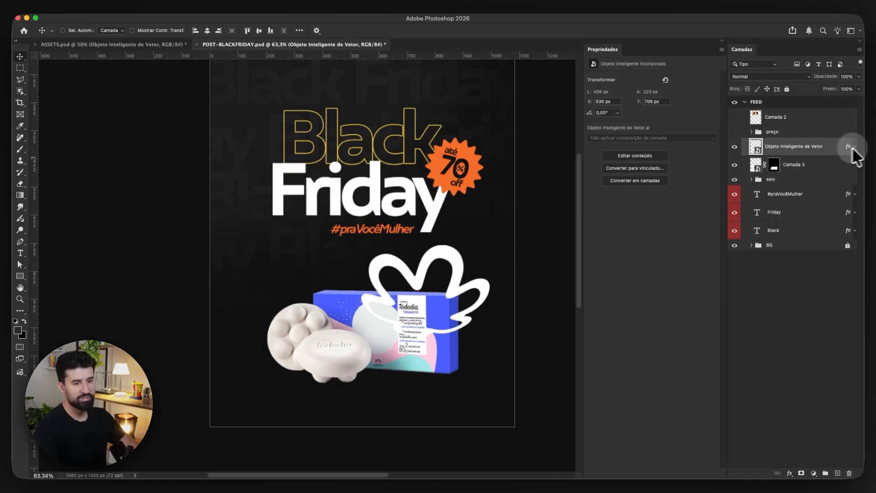
pyautogui.moveTo(792, 151); pyautogui.dragTo(799, 175)
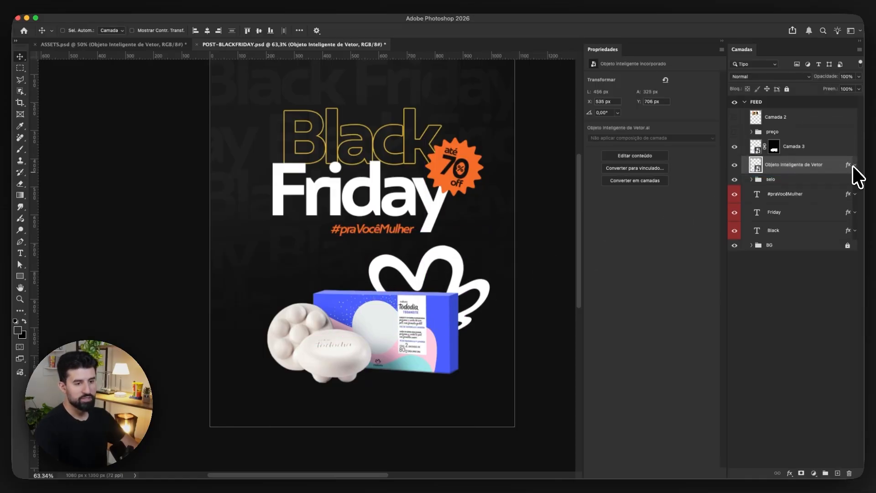
# Enable the flower layer's Stroke effect at 2 px, outside position, with yellow colour dec14d
pyautogui.click(855, 165)
pyautogui.doubleClick(779, 185)
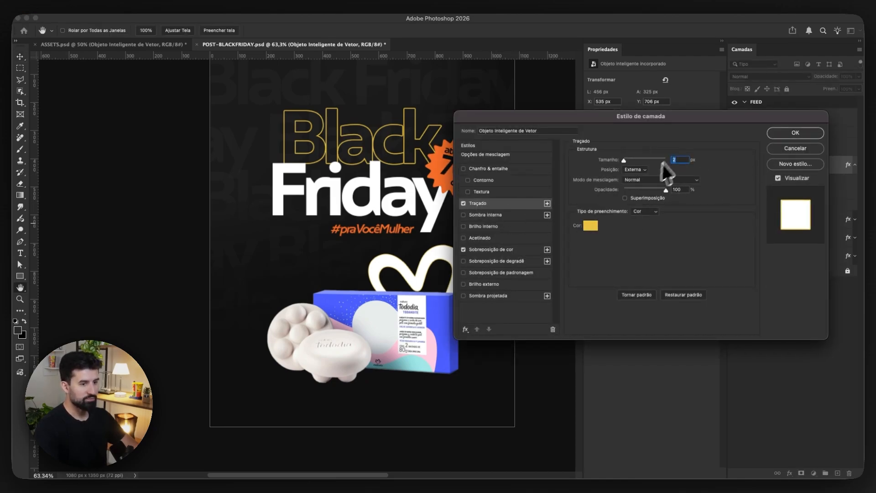
pyautogui.click(597, 223)
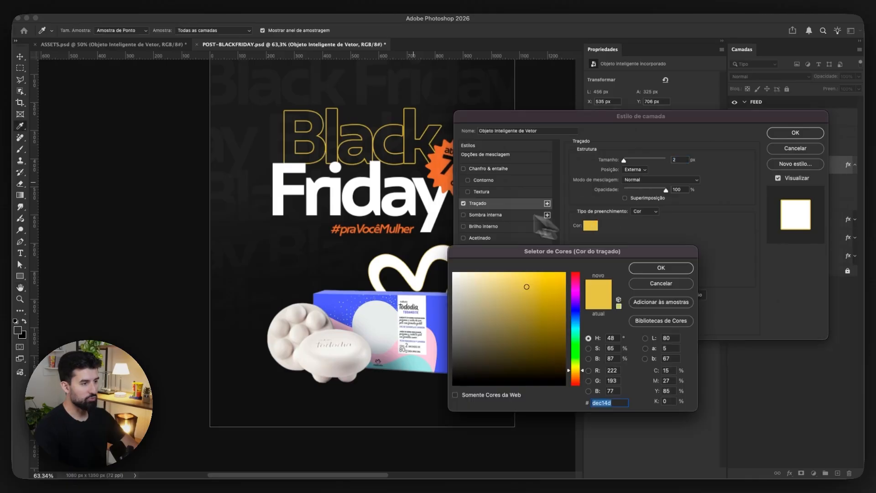
pyautogui.click(659, 267)
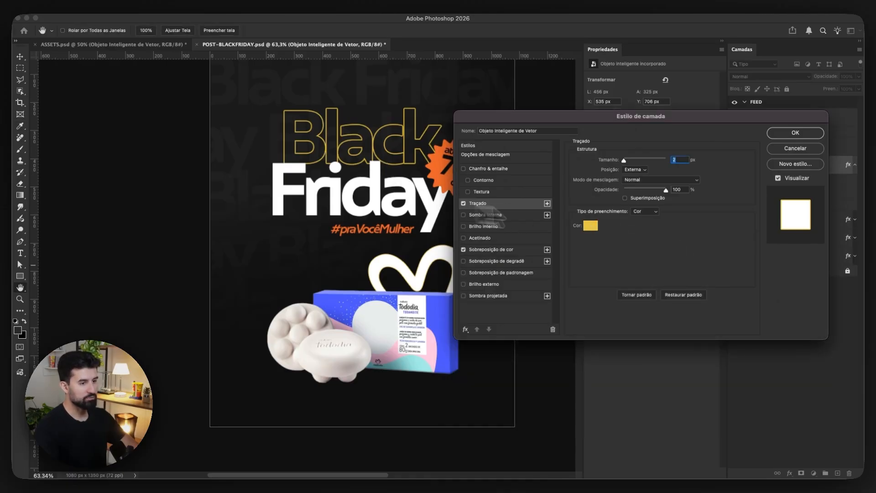
pyautogui.click(795, 133)
# Set the flower layer's fill to 0% and hide its Color Overlay effect
pyautogui.click(735, 117)
pyautogui.click(735, 118)
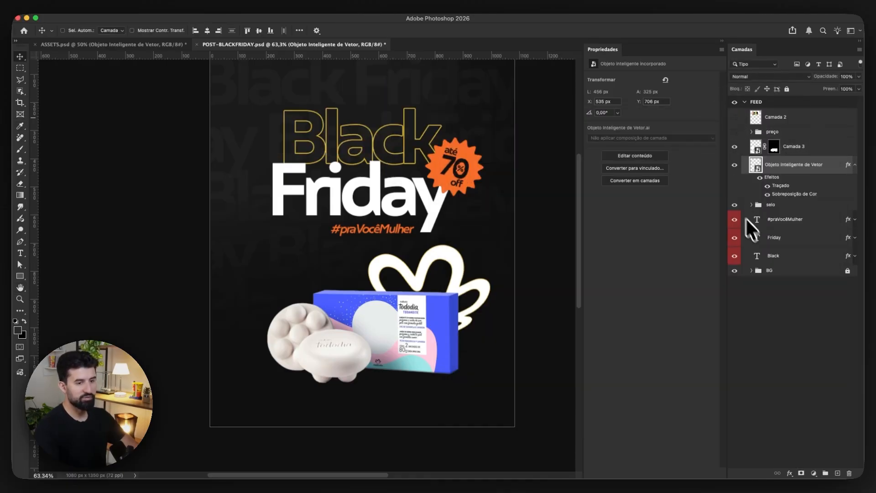
pyautogui.click(845, 89)
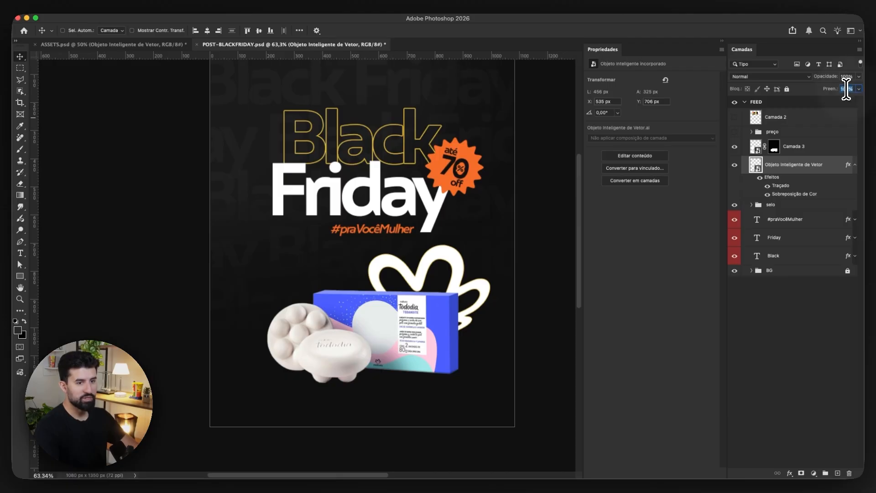
pyautogui.press('super+a')
pyautogui.write('0')
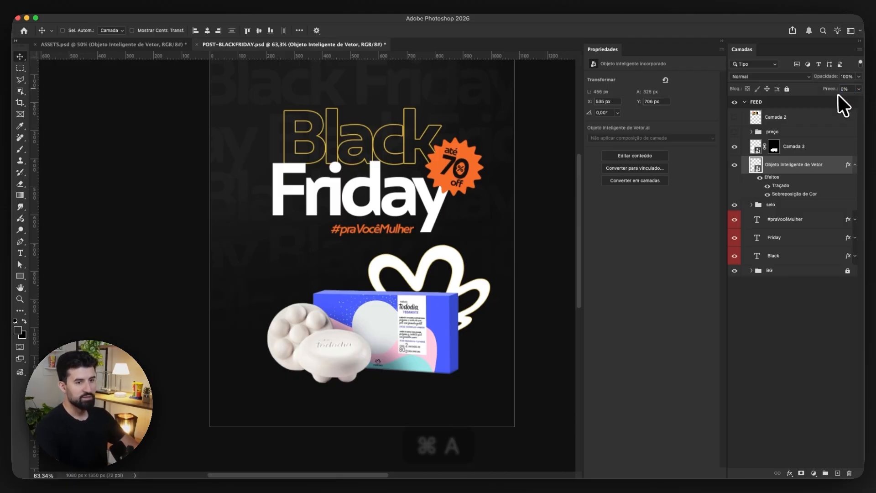
pyautogui.click(767, 194)
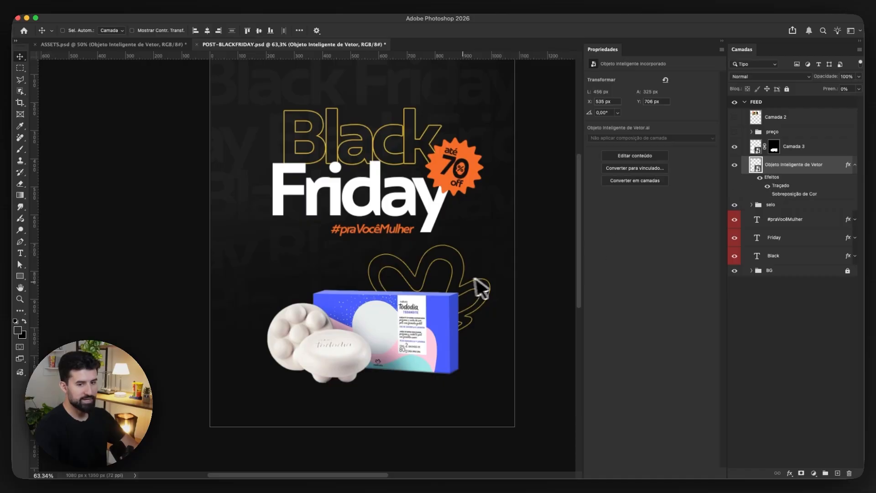
# Move the flower outline up towards the canvas's outer side, scale it to about 419 px wide, and nudge it upward
pyautogui.moveTo(466, 286); pyautogui.dragTo(473, 264)
pyautogui.press('super+t')
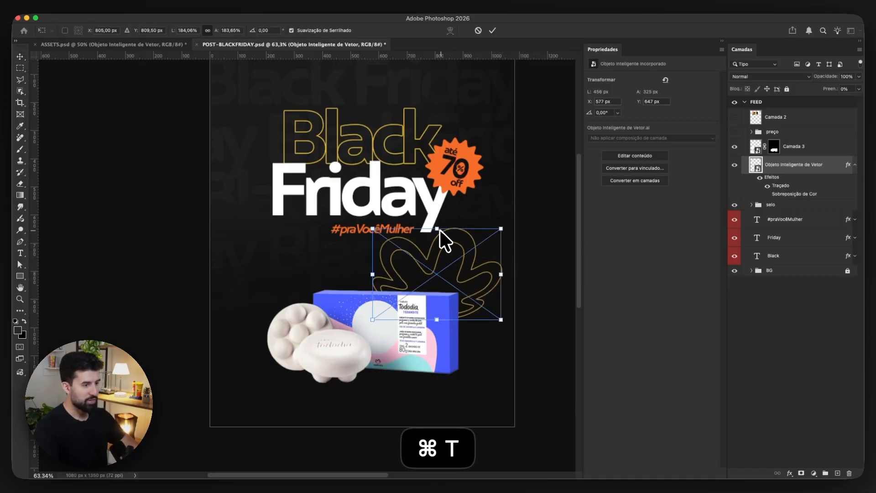
pyautogui.moveTo(438, 230); pyautogui.dragTo(440, 236)
pyautogui.moveTo(458, 274); pyautogui.dragTo(460, 271)
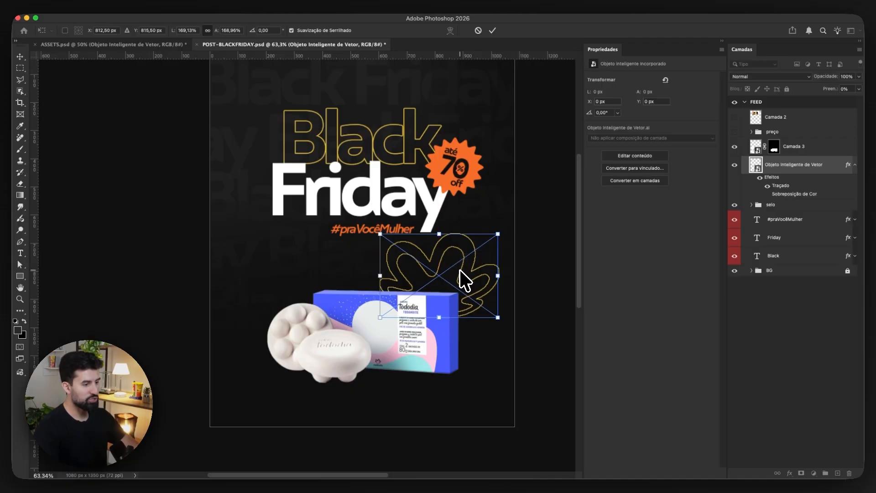
pyautogui.press('Return')
pyautogui.press('Up')
pyautogui.press('Up')
pyautogui.press('Up')
pyautogui.press('Up')
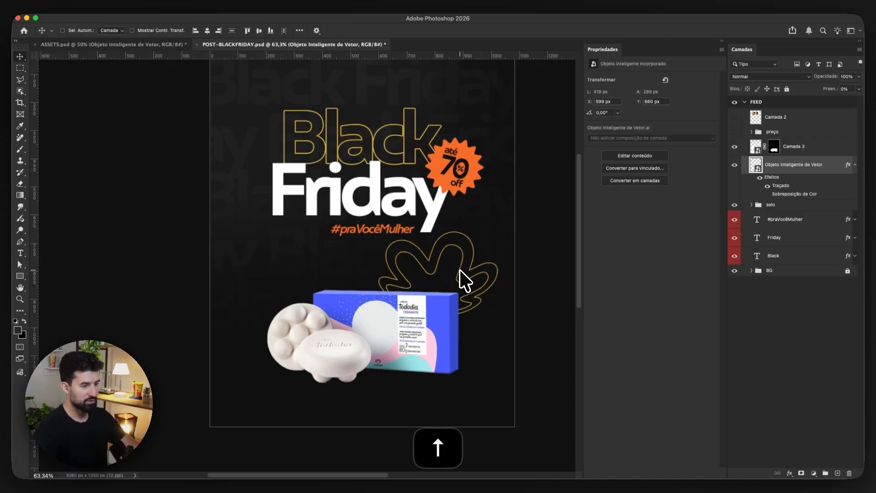
# Scale the flower outline down slightly and nudge it closer to the product box
pyautogui.press('Right')
pyautogui.hscroll(2, 443, 291)
pyautogui.press('super+t')
pyautogui.moveTo(427, 232); pyautogui.dragTo(427, 237)
pyautogui.press('Return')
pyautogui.press('Left')
# Shift the Camada 3 product and the flower together slightly lower, scale both down, and nudge them upward
pyautogui.keyDown('shift'); pyautogui.keyDown('super'); pyautogui.click(365, 326); pyautogui.keyUp('super'); pyautogui.keyUp('shift')
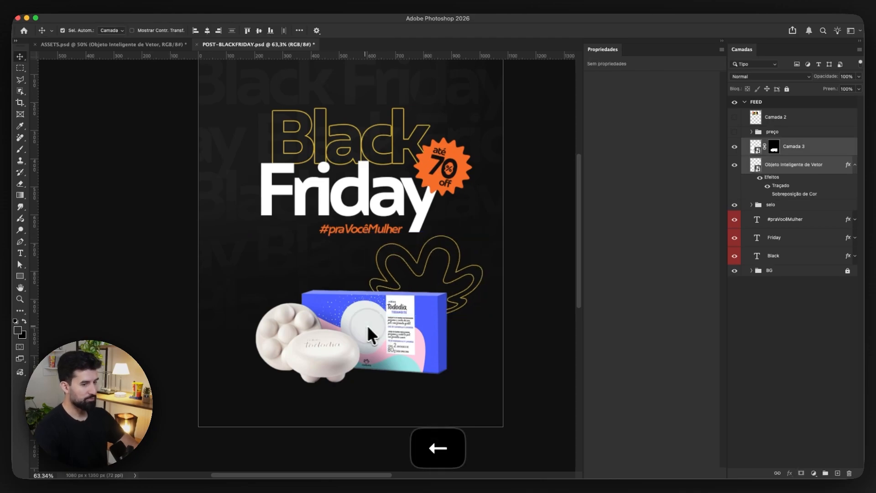
pyautogui.moveTo(408, 324); pyautogui.dragTo(408, 329)
pyautogui.press('super+t')
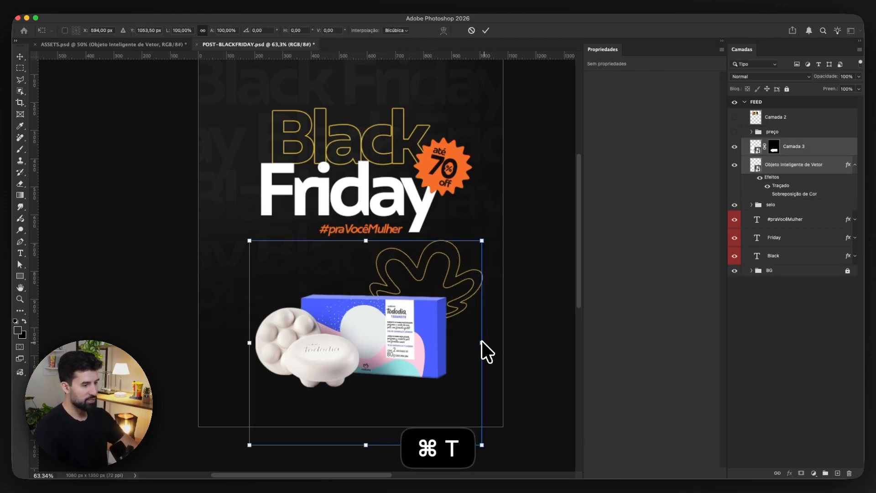
pyautogui.moveTo(476, 343); pyautogui.dragTo(472, 345)
pyautogui.press('Return')
pyautogui.press('Up')
pyautogui.press('Up')
pyautogui.press('Up')
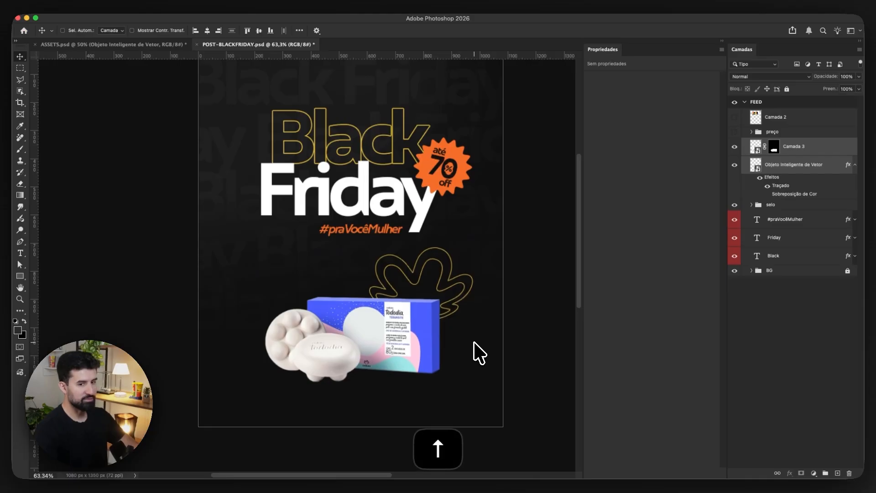
# Move the product and the flower outline together slightly to the left on the canvas, then clear the selection
pyautogui.click(523, 319)
pyautogui.press('super+minus')
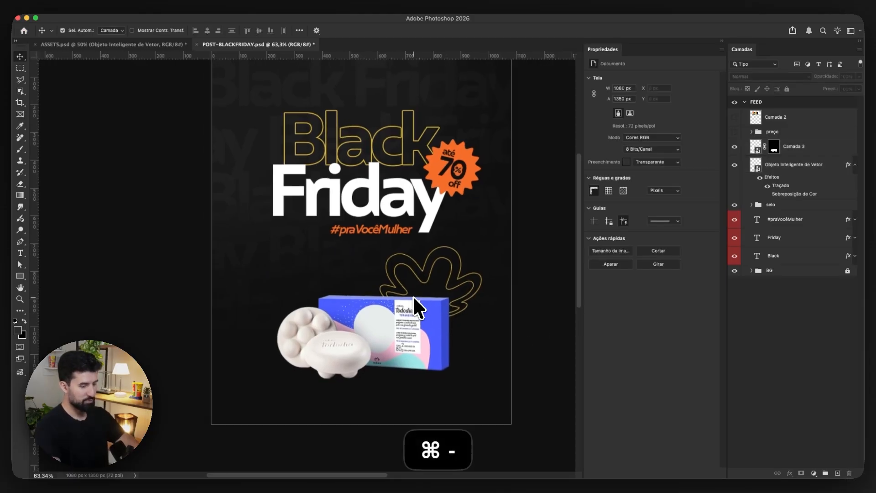
pyautogui.scroll(1, 400, 278)
pyautogui.hscroll(-1, 393, 303)
pyautogui.click(405, 314)
pyautogui.press('Return')
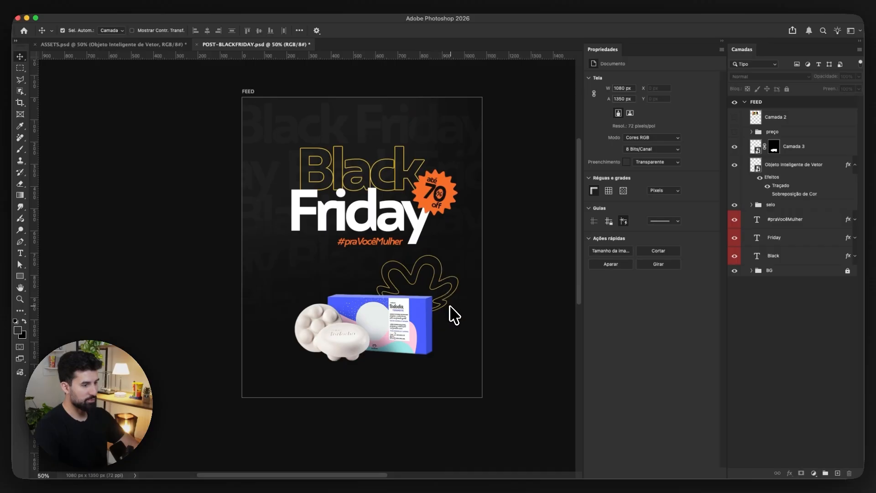
pyautogui.moveTo(412, 316); pyautogui.dragTo(407, 317)
pyautogui.click(524, 316)
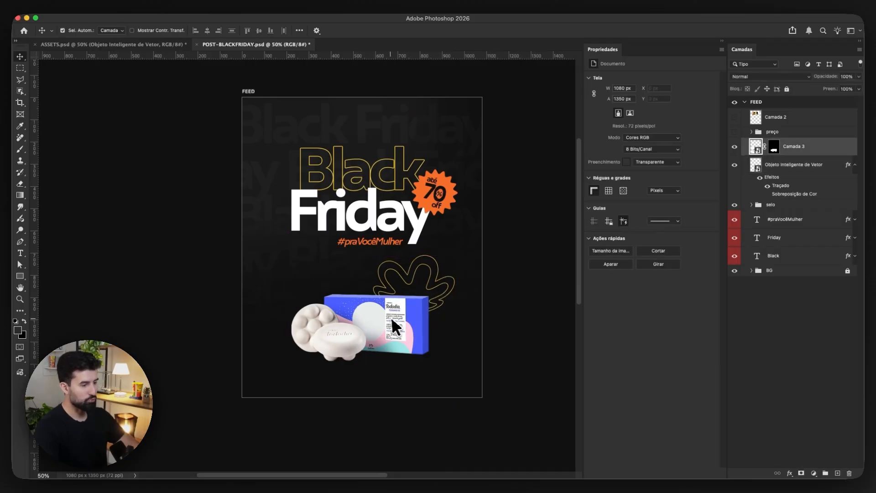
# Scale the product image alone up to 727 px wide, leaving the Camada 3 layer selected
pyautogui.click(393, 317)
pyautogui.press('super+t')
pyautogui.moveTo(433, 256); pyautogui.dragTo(442, 275)
pyautogui.press('Return')
pyautogui.keyDown('shift'); pyautogui.keyDown('super'); pyautogui.click(436, 275); pyautogui.keyUp('super'); pyautogui.keyUp('shift')
pyautogui.press('super+z')
pyautogui.click(796, 145)
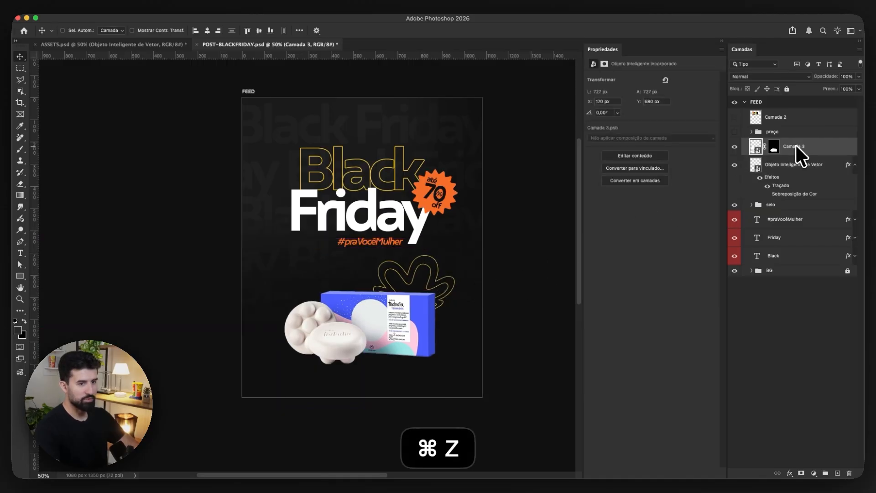
pyautogui.doubleClick(794, 145)
pyautogui.write('patte')
pyautogui.press('BackSpace')
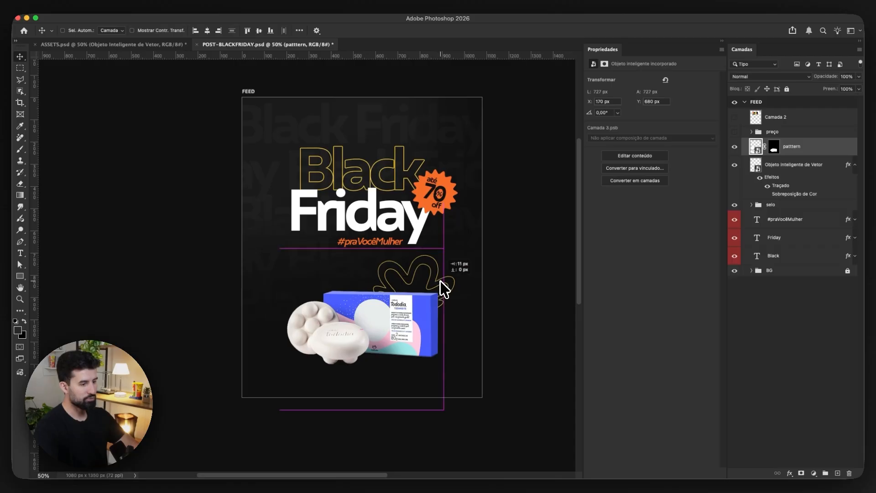
pyautogui.press('super+z')
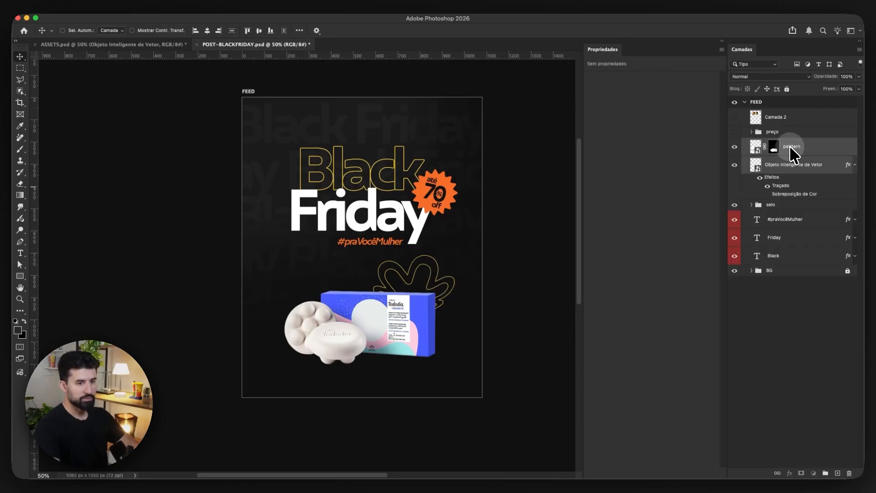
# Rename the product layer as produto and the flower's vector smart object layer as pattern
pyautogui.click(790, 145)
pyautogui.doubleClick(791, 145)
pyautogui.write('produto')
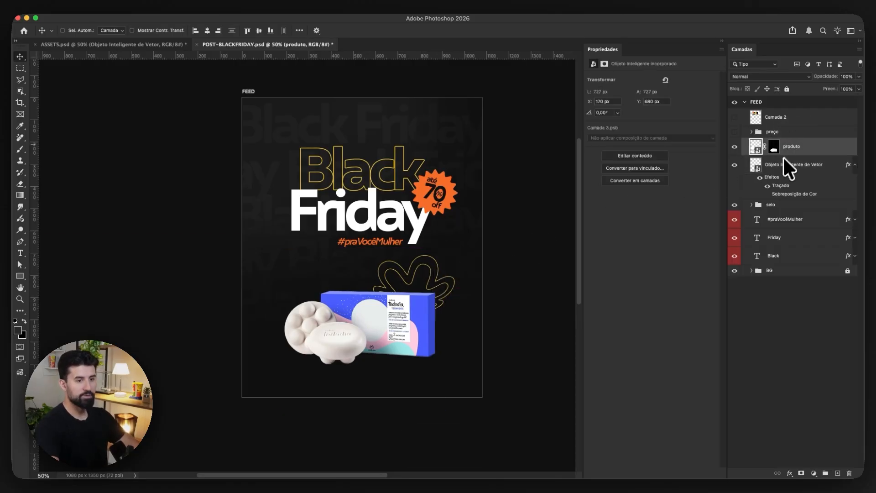
pyautogui.doubleClick(780, 162)
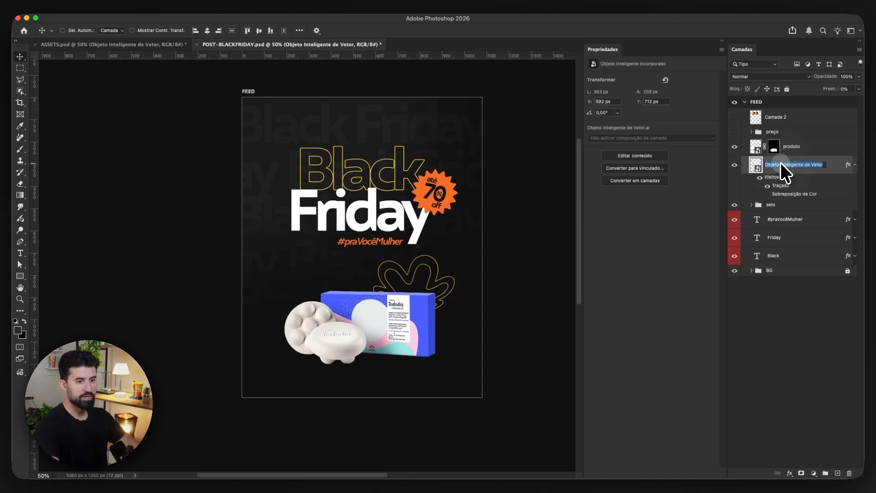
pyautogui.write('pattern')
pyautogui.press('Return')
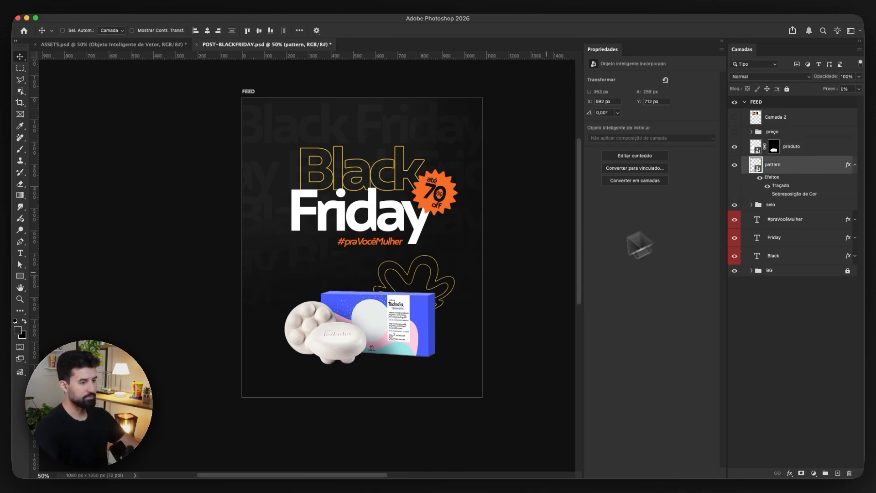
# Move the flower outline to X 640 px, Y 708 px, and shift it together with the product slightly lower
pyautogui.moveTo(434, 279); pyautogui.dragTo(445, 281)
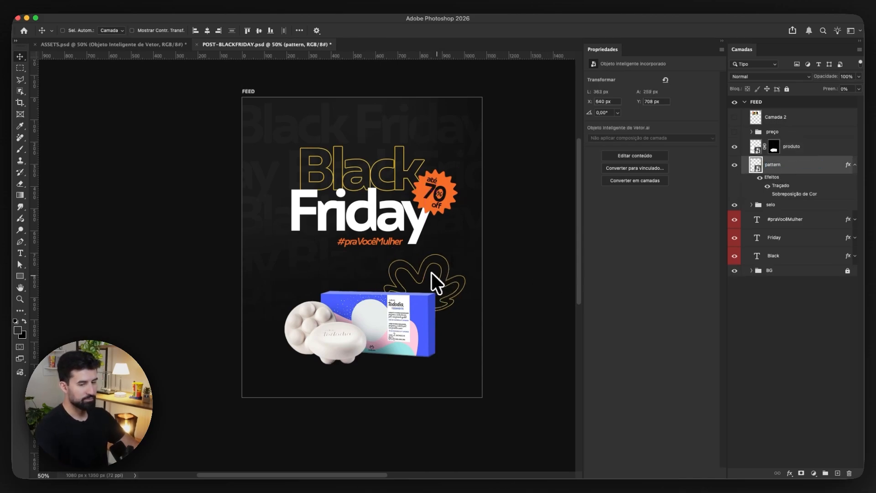
pyautogui.hscroll(-1, 431, 273)
pyautogui.keyDown('shift'); pyautogui.keyDown('super'); pyautogui.click(376, 303); pyautogui.keyUp('super'); pyautogui.keyUp('shift')
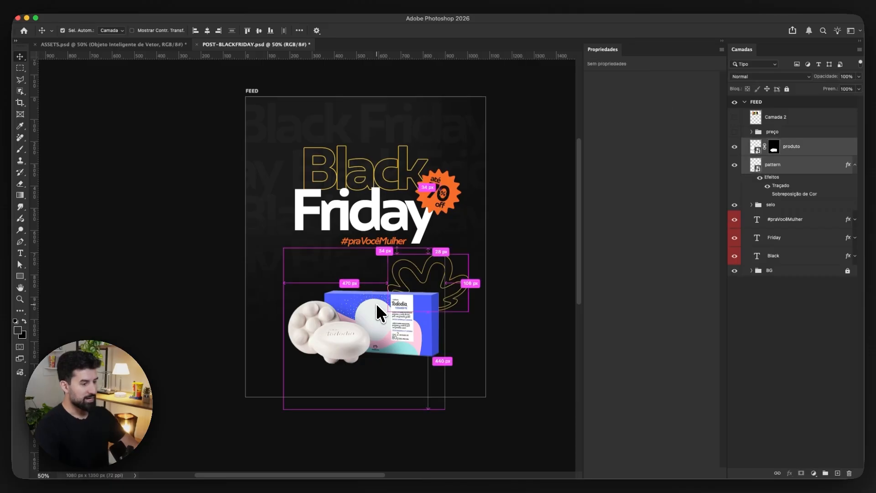
pyautogui.moveTo(409, 314); pyautogui.dragTo(408, 317)
pyautogui.press('super+z')
pyautogui.hotkey('shift', 'Down')
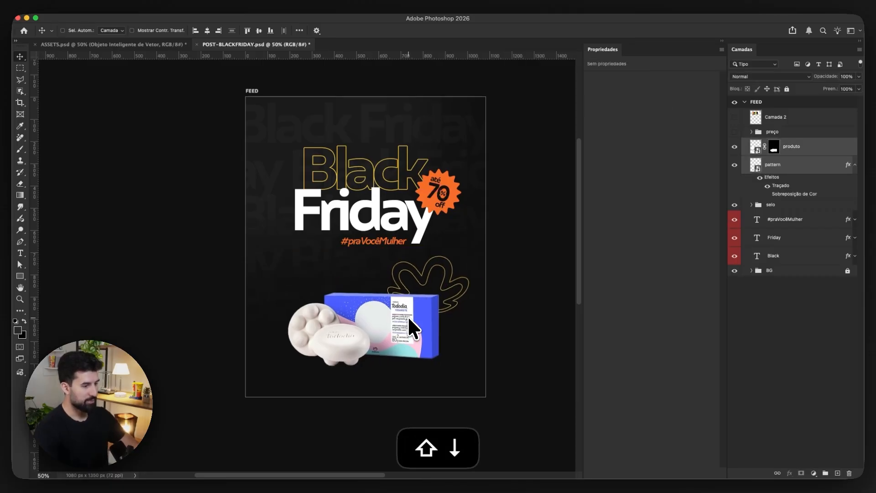
# Switch to the ASSETS document and collapse the flower layer's effects list
pyautogui.click(141, 45)
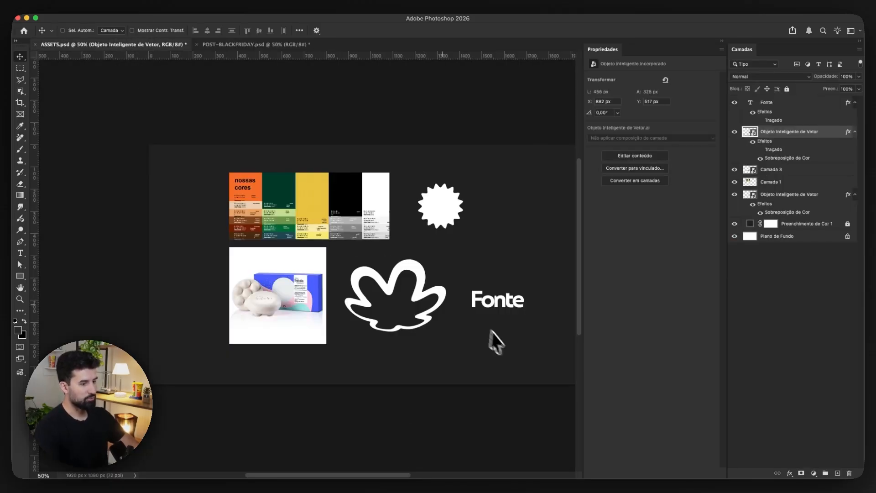
pyautogui.moveTo(448, 280); pyautogui.dragTo(417, 242)
pyautogui.click(855, 132)
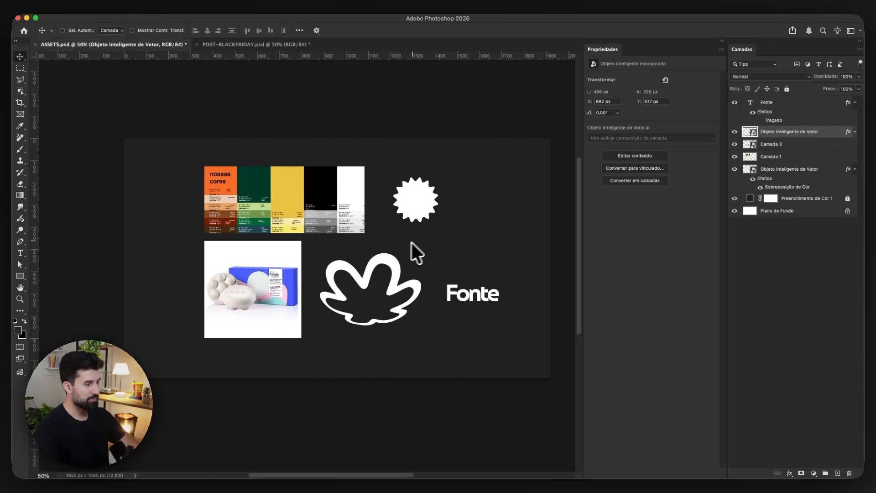
pyautogui.moveTo(369, 261); pyautogui.dragTo(375, 262)
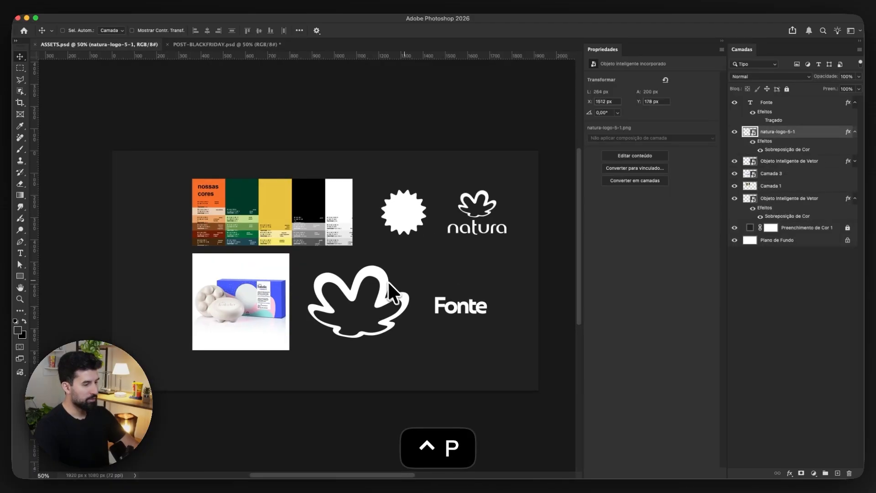
pyautogui.moveTo(393, 284); pyautogui.dragTo(404, 284)
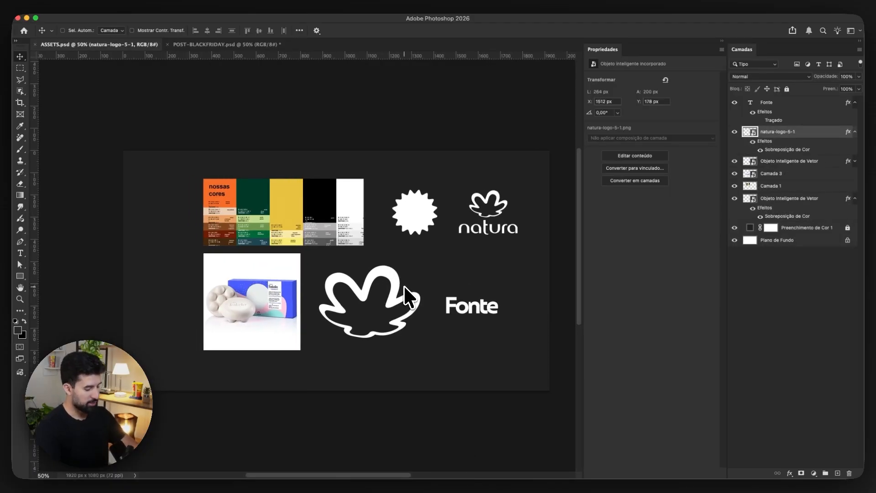
pyautogui.hotkey('ctrl', 'p')
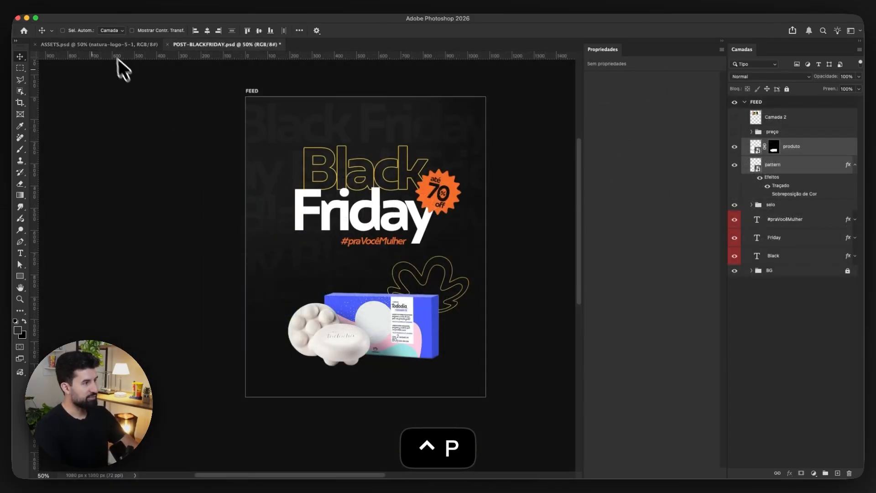
# Copy the natura logo from the ASSETS document and paste it above the produto layer in POST-BLACKFRIDAY.psd
pyautogui.click(110, 45)
pyautogui.click(487, 206)
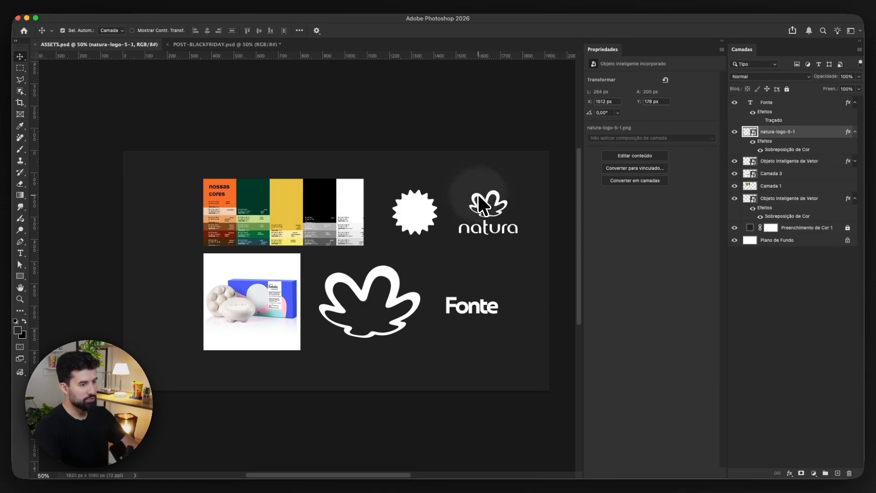
pyautogui.press('super+c')
pyautogui.click(205, 44)
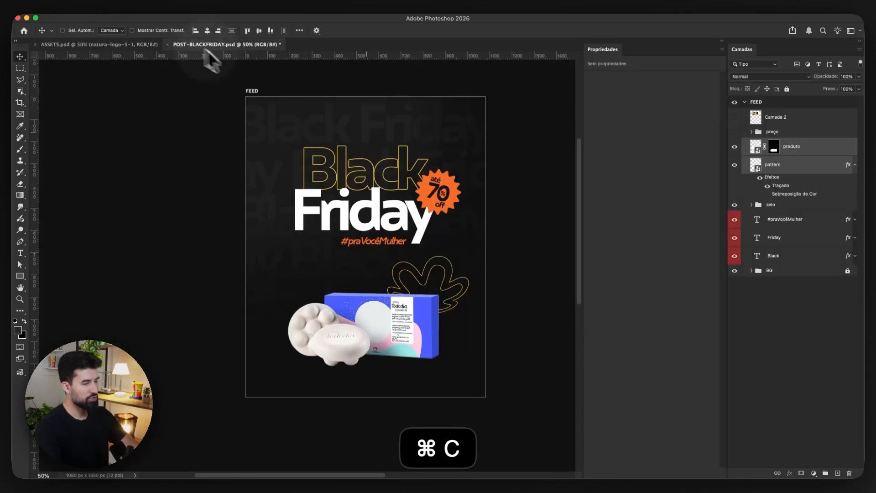
pyautogui.click(809, 145)
pyautogui.press('super+v')
# Place the natura logo in the artboard's lower right corner, scale it to 143 px wide, and nudge it down
pyautogui.moveTo(381, 249); pyautogui.dragTo(469, 383)
pyautogui.press('super+t')
pyautogui.press('Return')
pyautogui.press('super+t')
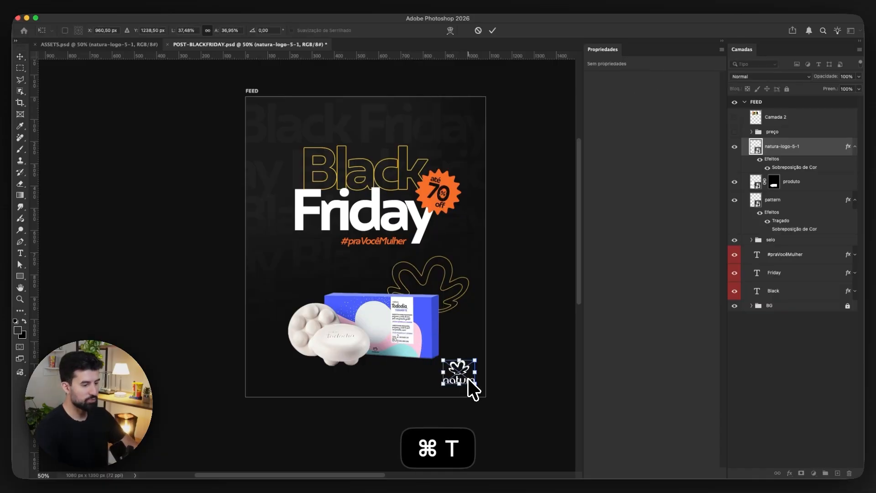
pyautogui.press('Return')
pyautogui.press('Down')
pyautogui.press('Down')
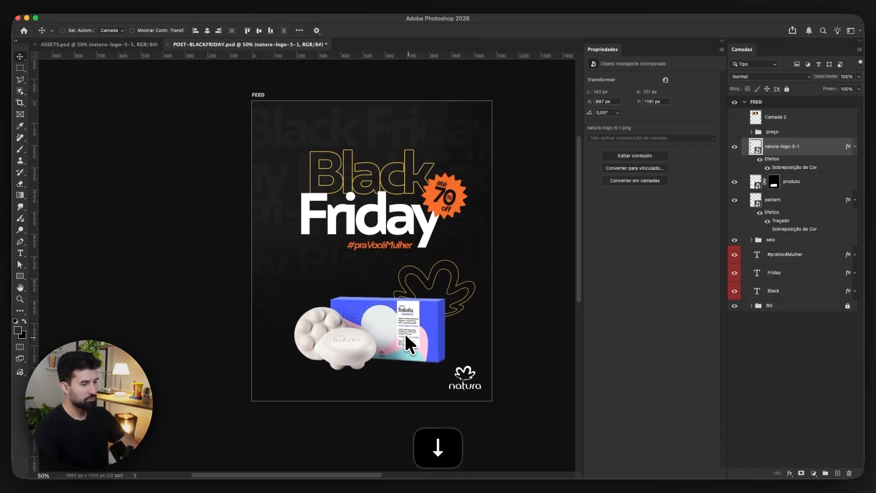
# Move the produto image up on the artboard and fine-tune its vertical position to Y 673 px
pyautogui.keyDown('super'); pyautogui.click(405, 332); pyautogui.keyUp('super')
pyautogui.moveTo(417, 323); pyautogui.dragTo(417, 318)
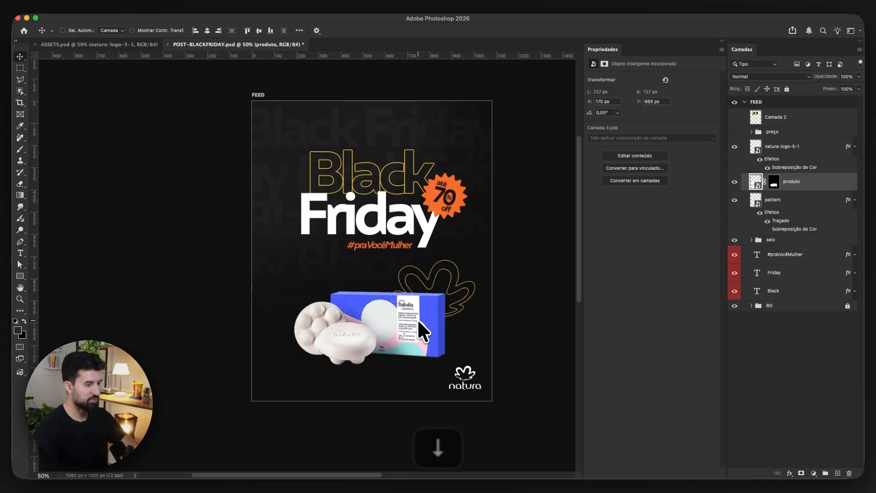
pyautogui.press('Down')
pyautogui.press('Down')
pyautogui.press('Down')
pyautogui.press('Down')
pyautogui.press('Down')
pyautogui.press('Down')
pyautogui.press('Down')
pyautogui.press('Down')
pyautogui.scroll(1, 388, 296)
pyautogui.click(126, 46)
pyautogui.scroll(-2, 326, 290)
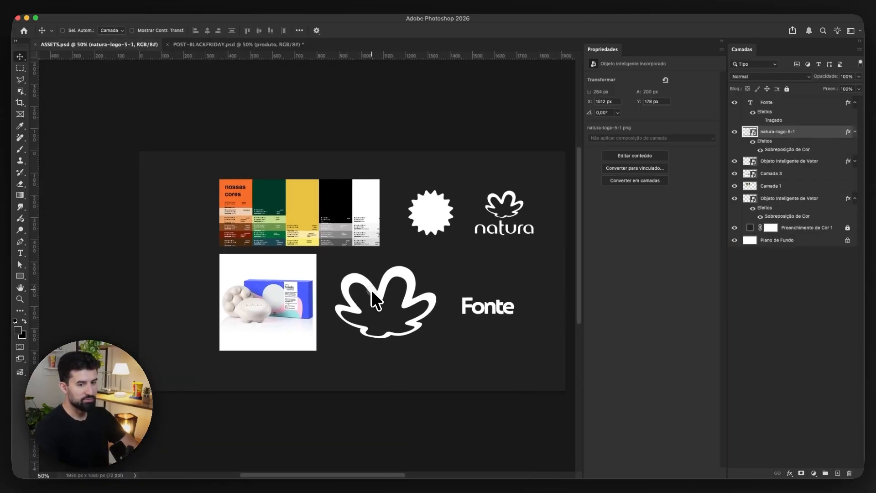
pyautogui.click(220, 46)
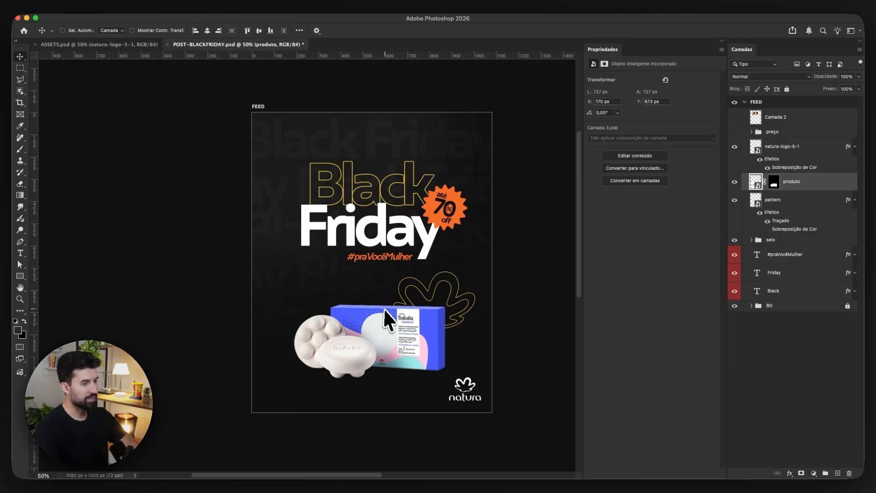
# Collapse the effects lists of the pattern and natura-logo-5-1 layers
pyautogui.scroll(-2, 381, 306)
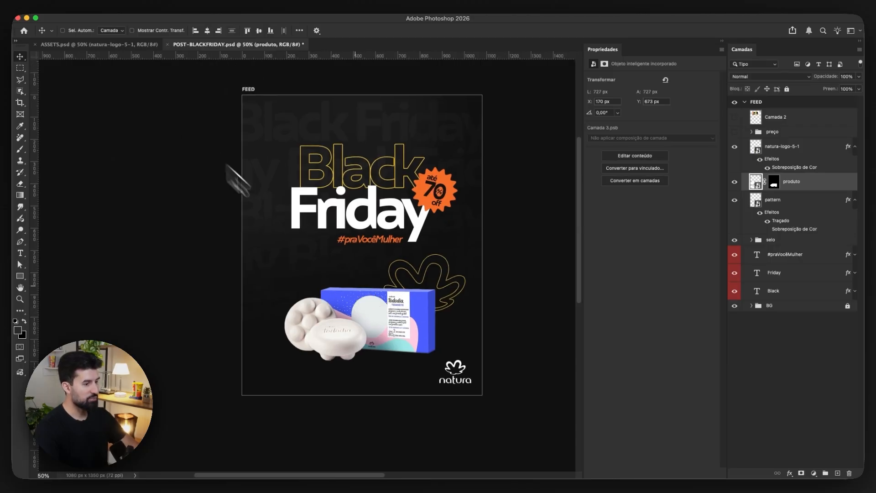
pyautogui.click(855, 200)
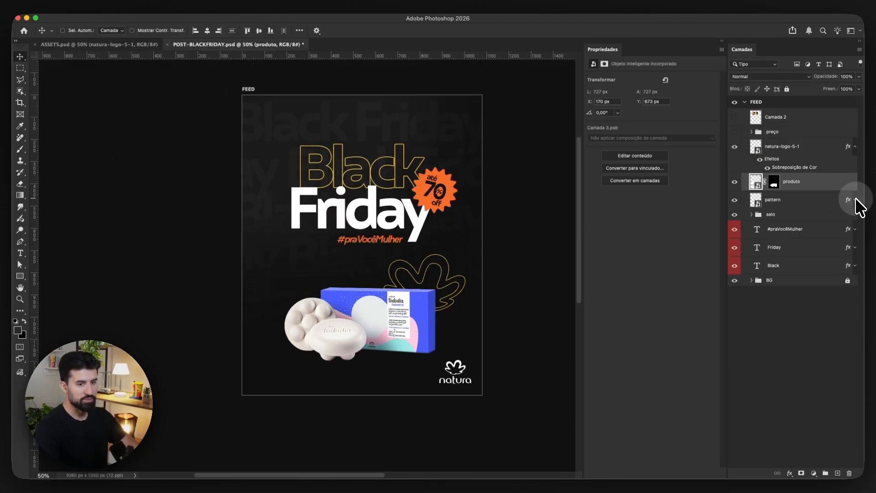
pyautogui.click(855, 147)
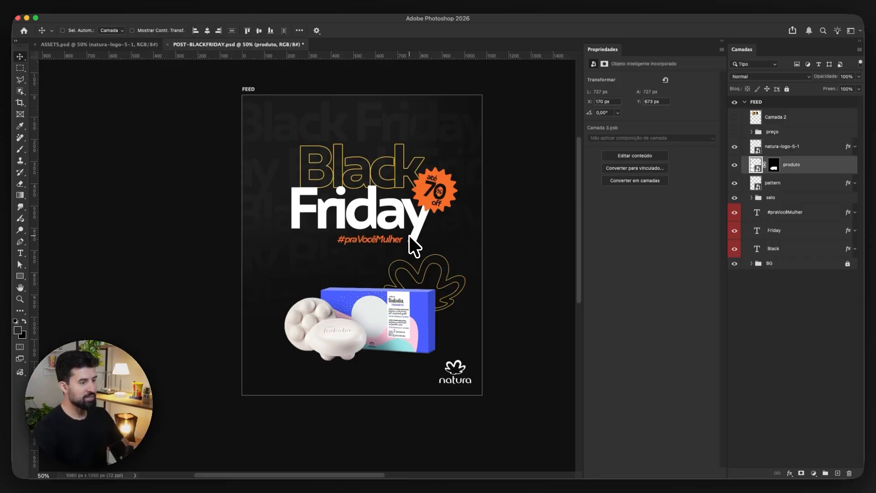
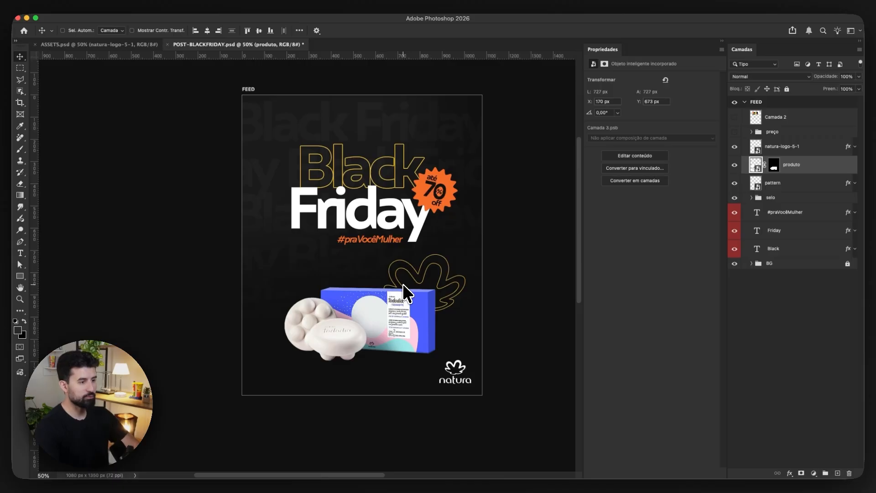
# Move the % sign out of the zero to the right of the seal's 70 and scale it to 28.53 pt
pyautogui.moveTo(402, 284); pyautogui.dragTo(411, 286)
pyautogui.scroll(5, 445, 193)
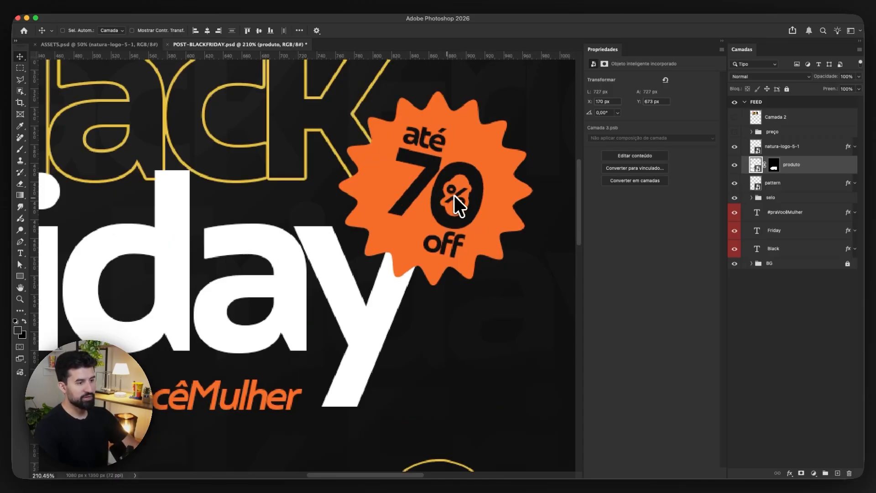
pyautogui.keyDown('super'); pyautogui.click(456, 196); pyautogui.keyUp('super')
pyautogui.press('super+t')
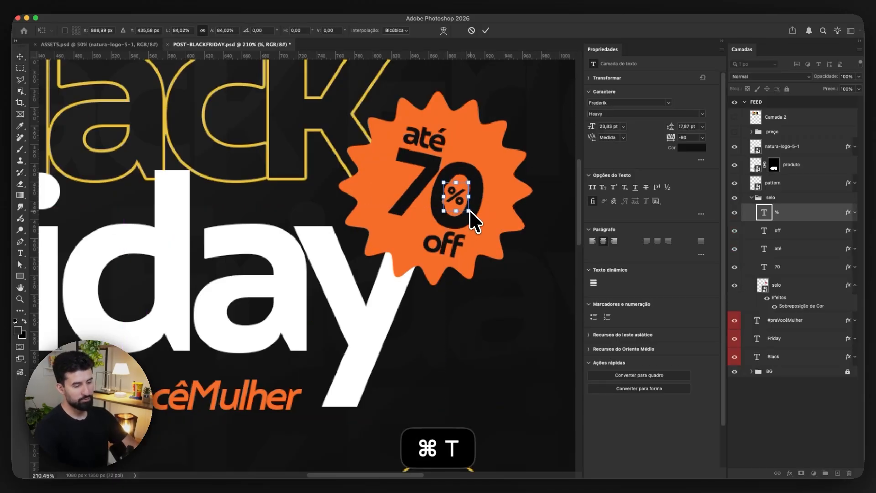
pyautogui.press('Return')
pyautogui.moveTo(464, 209); pyautogui.dragTo(500, 202)
pyautogui.hscroll(1, 489, 209)
pyautogui.press('super+t')
pyautogui.press('Return')
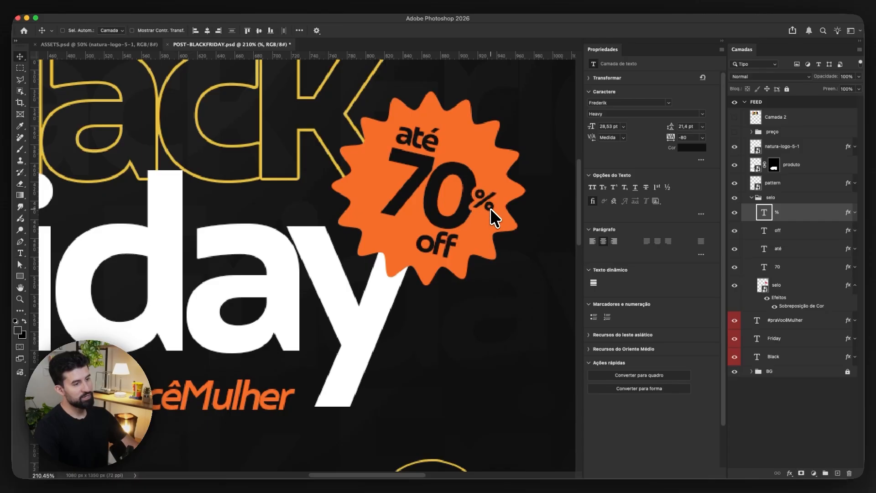
# Set the seal's 70 text to the Heavy font weight
pyautogui.keyDown('super'); pyautogui.click(431, 176); pyautogui.keyUp('super')
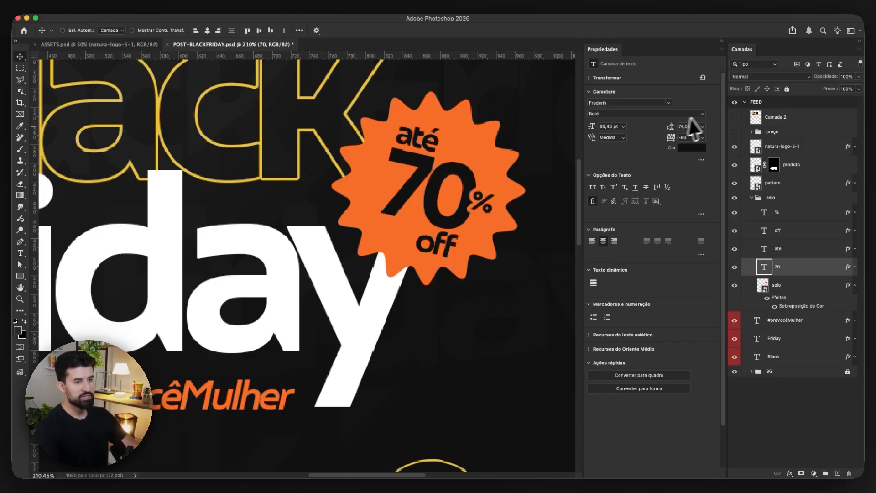
pyautogui.click(702, 114)
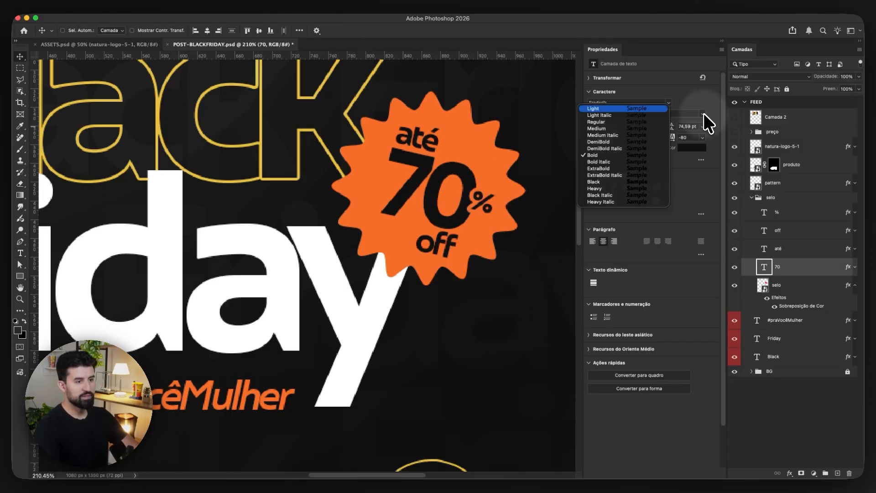
pyautogui.click(602, 189)
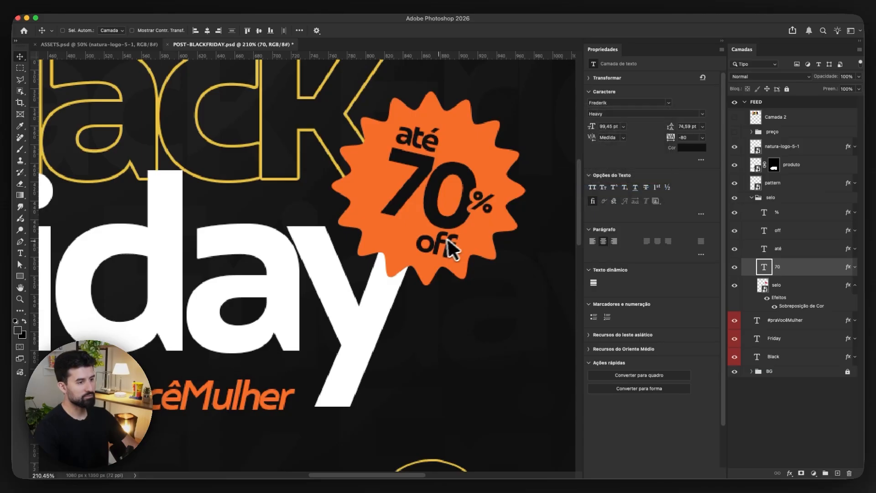
# Save the document and collapse the selo layer group
pyautogui.keyDown('super'); pyautogui.click(480, 202); pyautogui.keyUp('super')
pyautogui.scroll(-5, 488, 213)
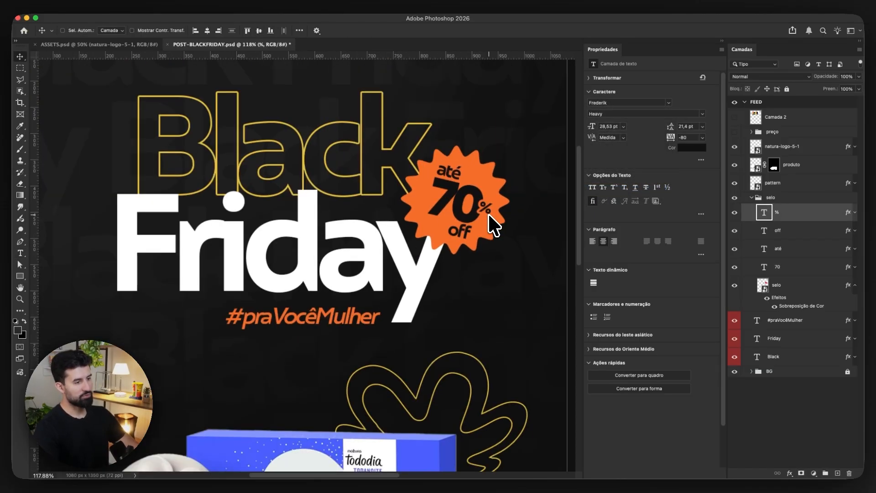
pyautogui.moveTo(455, 244); pyautogui.dragTo(430, 227)
pyautogui.keyDown('super'); pyautogui.click(502, 236); pyautogui.keyUp('super')
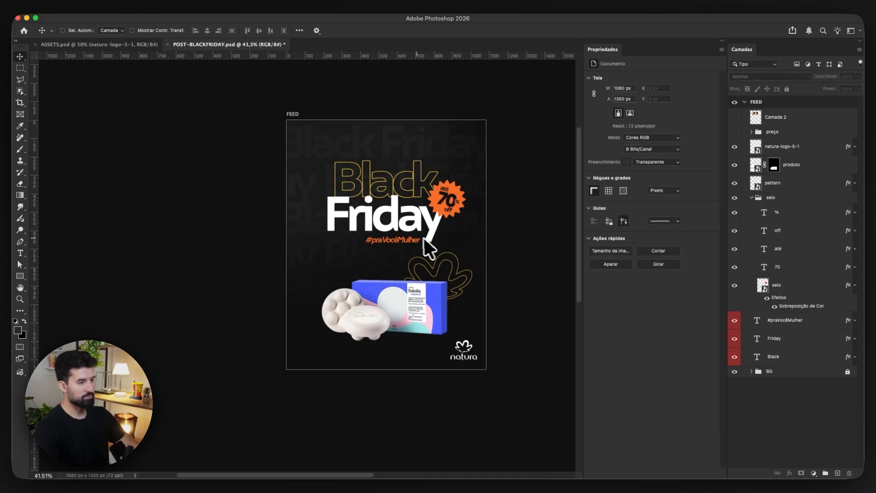
pyautogui.scroll(3, 416, 238)
pyautogui.press('super+s')
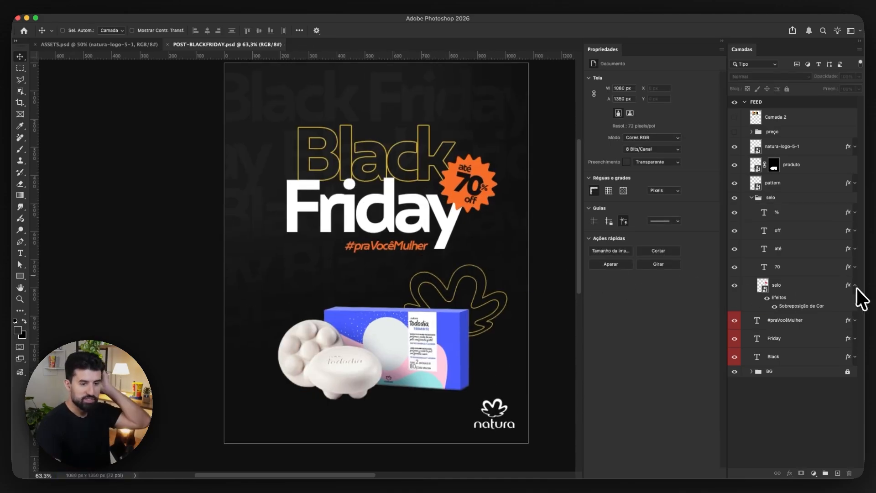
pyautogui.click(751, 197)
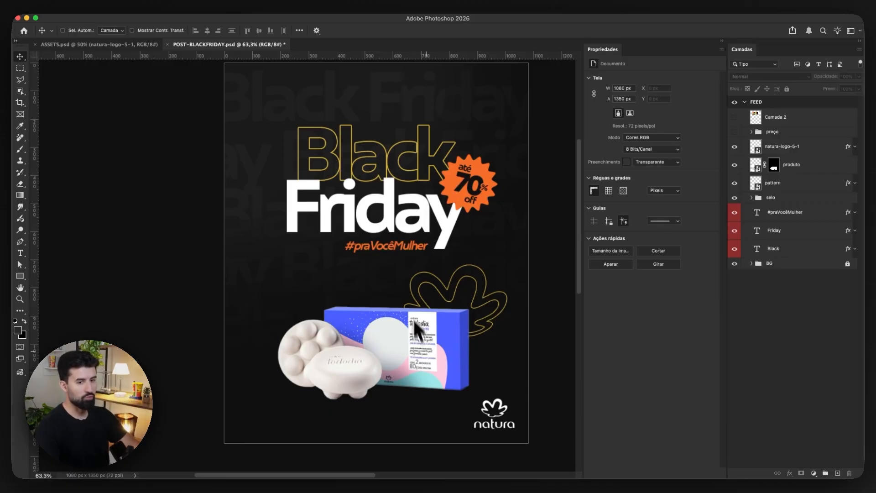
# Change the stroke color of the Black headline text to white, ffffff
pyautogui.click(388, 167)
pyautogui.click(854, 249)
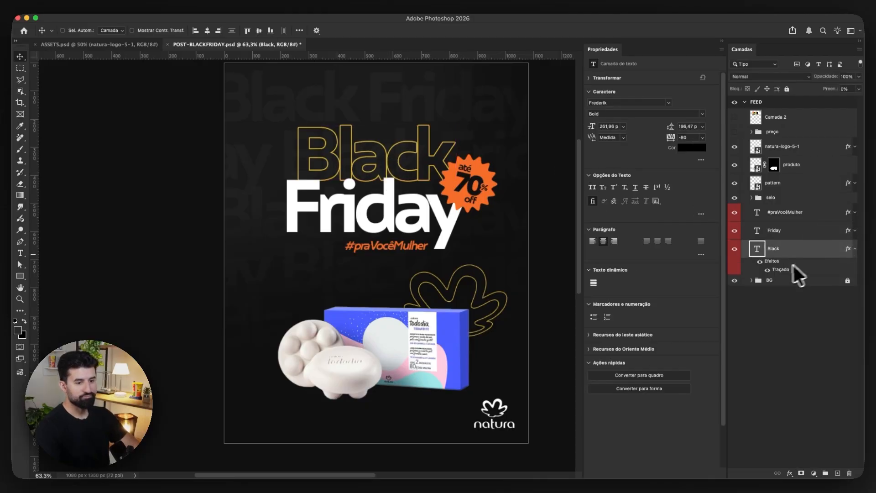
pyautogui.doubleClick(779, 269)
pyautogui.click(590, 225)
pyautogui.click(456, 273)
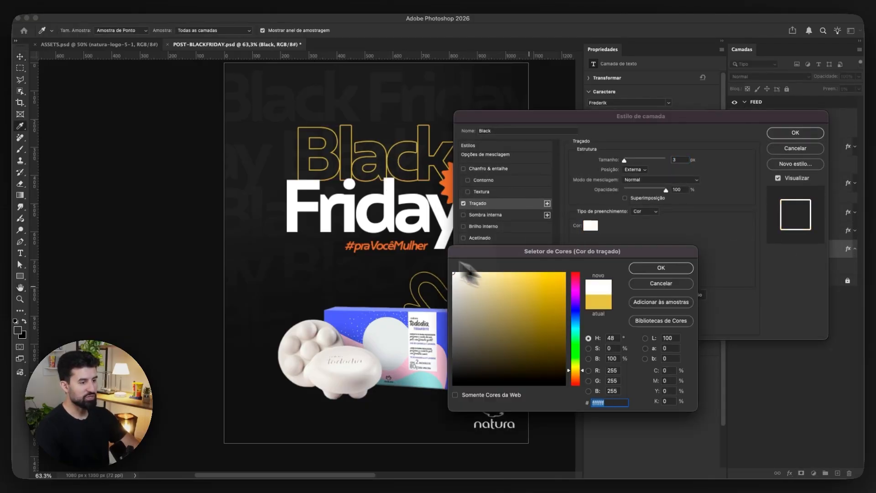
pyautogui.click(660, 268)
pyautogui.click(795, 133)
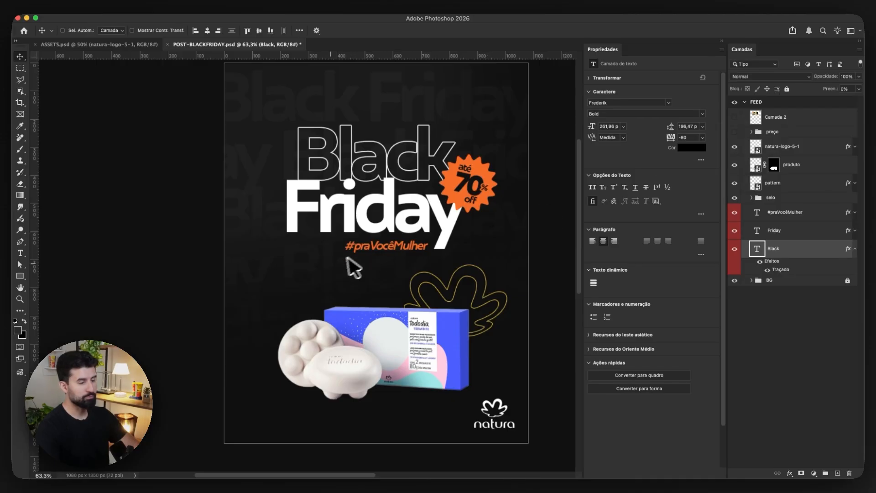
pyautogui.click(387, 247)
pyautogui.scroll(5, 371, 256)
pyautogui.moveTo(381, 260); pyautogui.dragTo(404, 216)
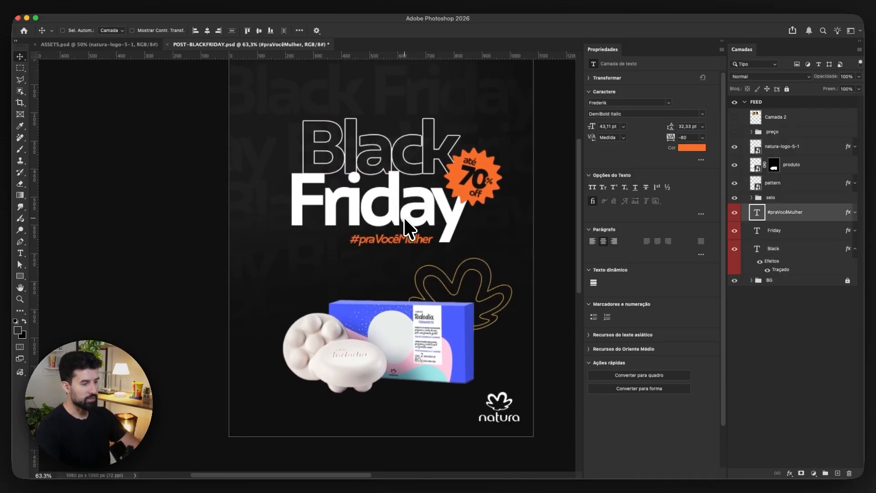
# Show the preço group and place it above the soap bars, below the start of the Friday headline
pyautogui.click(734, 131)
pyautogui.click(776, 131)
pyautogui.moveTo(406, 343); pyautogui.dragTo(352, 286)
pyautogui.press('super+t')
pyautogui.press('Return')
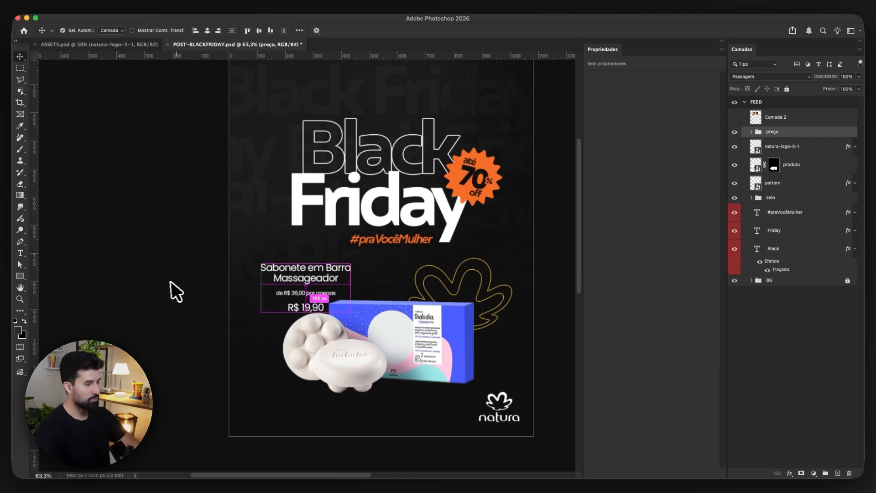
pyautogui.click(174, 281)
# Left-align the Sabonete em Barra Massageador text and line up both price texts with its left edge
pyautogui.scroll(5, 283, 298)
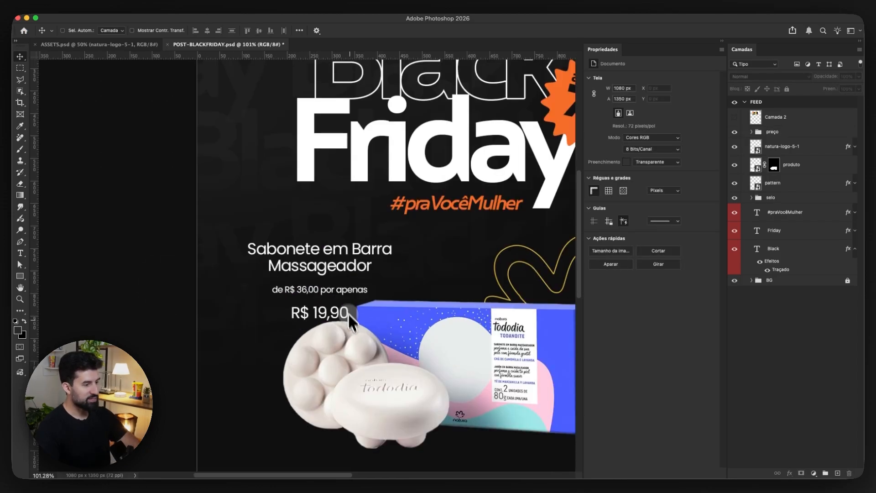
pyautogui.scroll(-1, 349, 319)
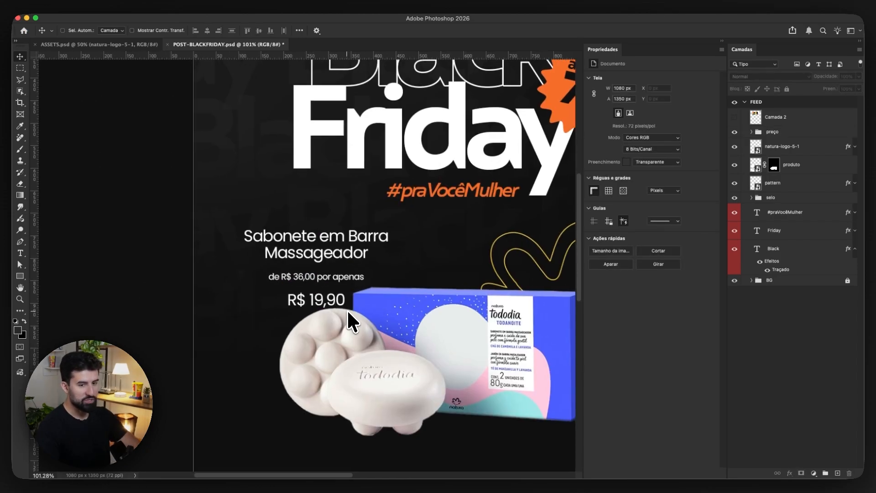
pyautogui.keyDown('super'); pyautogui.click(322, 265); pyautogui.keyUp('super')
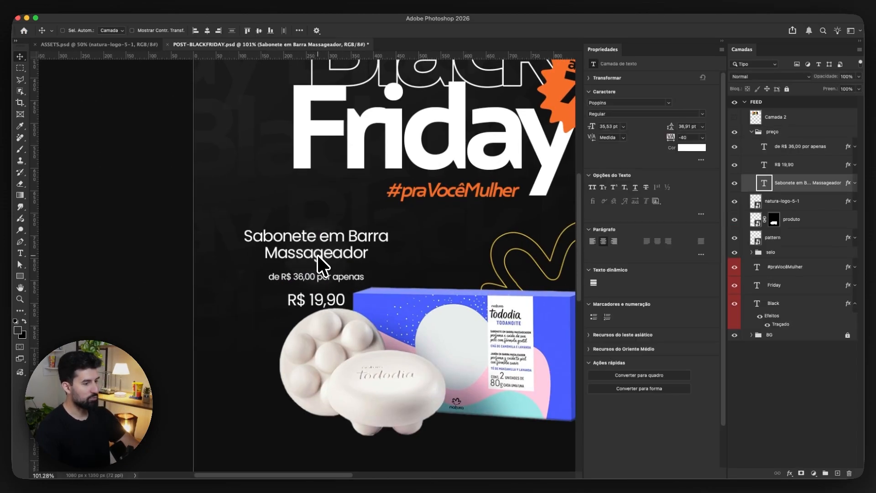
pyautogui.click(593, 241)
pyautogui.moveTo(369, 260); pyautogui.dragTo(294, 299)
pyautogui.keyDown('super'); pyautogui.click(324, 304); pyautogui.keyUp('super')
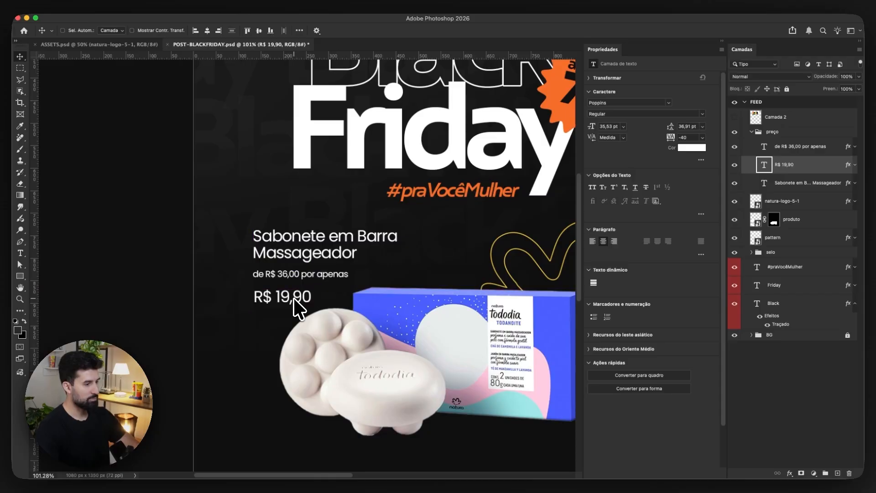
# Scale the "de R$ 36,00 por apenas" text down to 17,65 pt
pyautogui.keyDown('super'); pyautogui.click(305, 277); pyautogui.keyUp('super')
pyautogui.scroll(3, 296, 275)
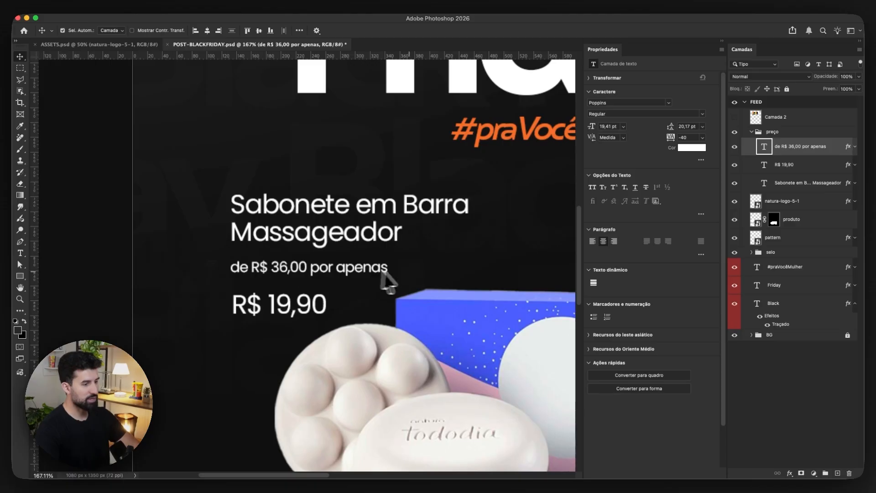
pyautogui.press('super+t')
pyautogui.moveTo(384, 279); pyautogui.dragTo(373, 280)
pyautogui.press('Return')
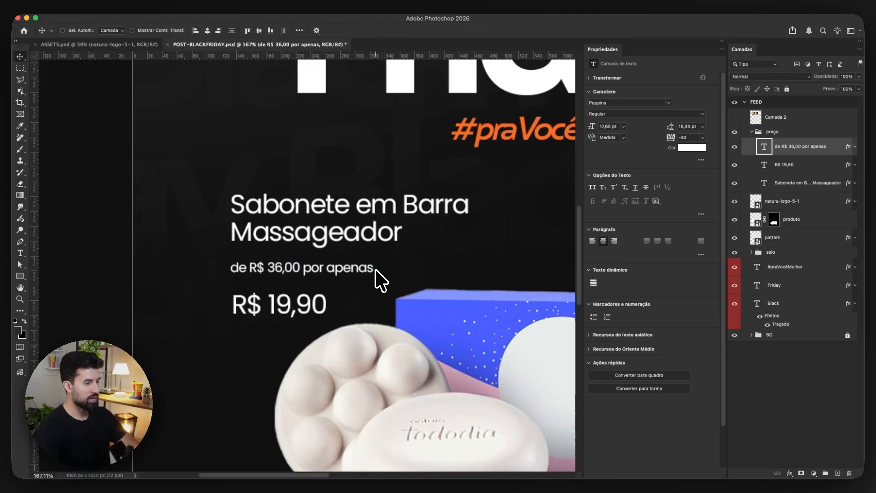
pyautogui.keyDown('super'); pyautogui.click(292, 310); pyautogui.keyUp('super')
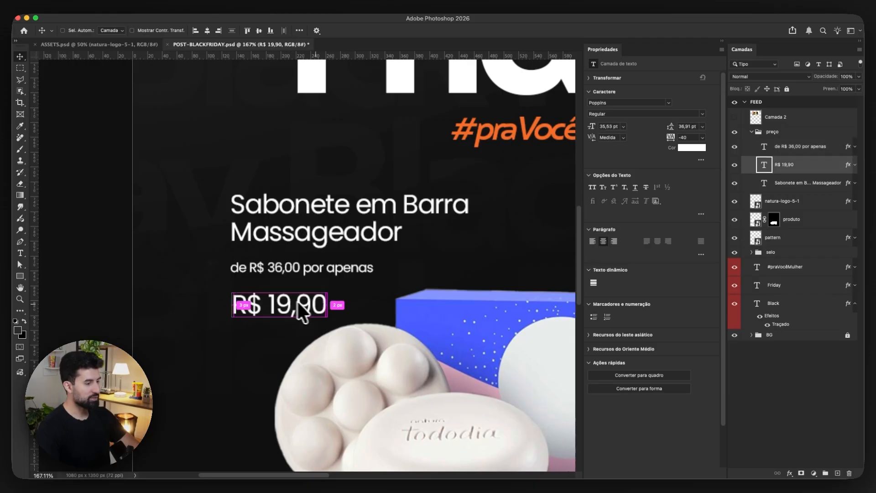
pyautogui.click(20, 276)
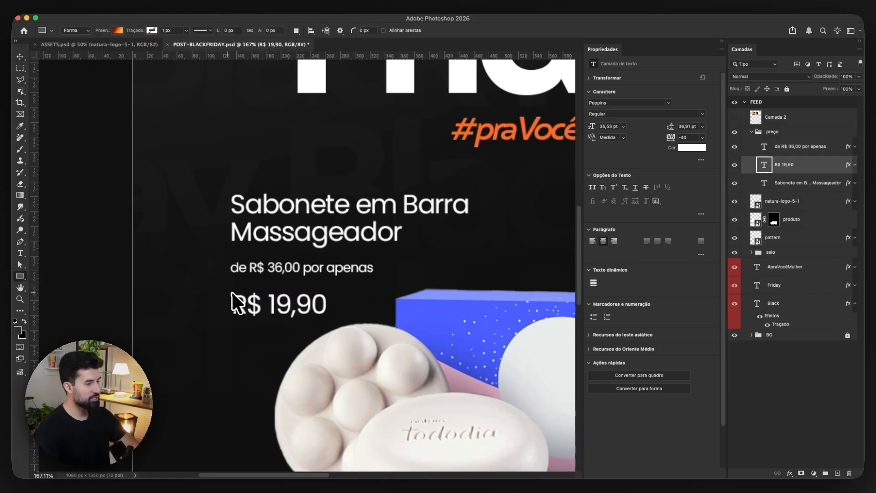
pyautogui.scroll(2, 236, 288)
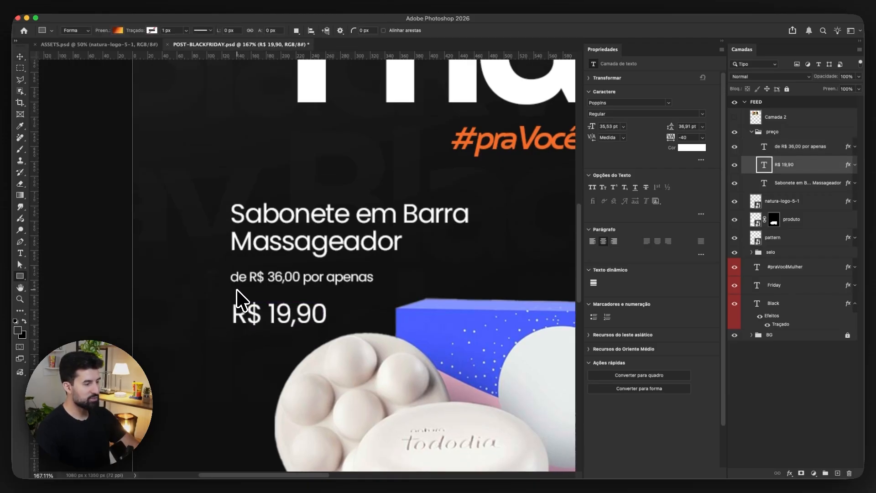
pyautogui.scroll(2, 234, 302)
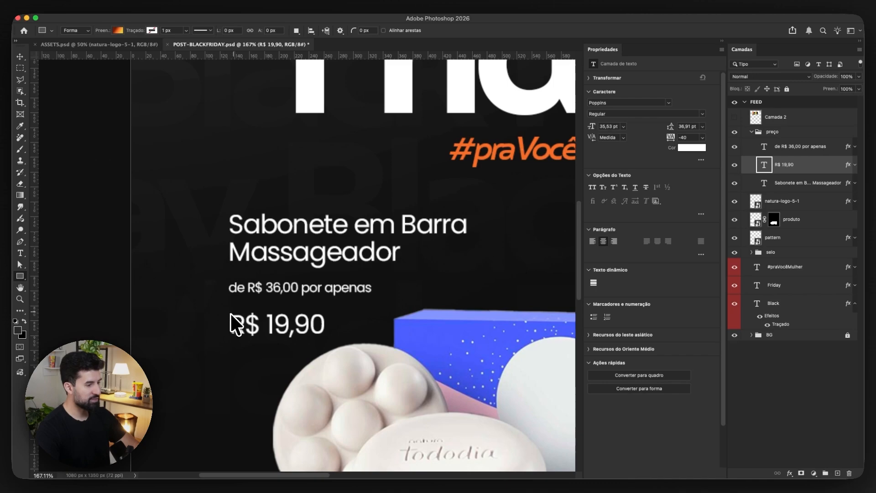
pyautogui.click(20, 56)
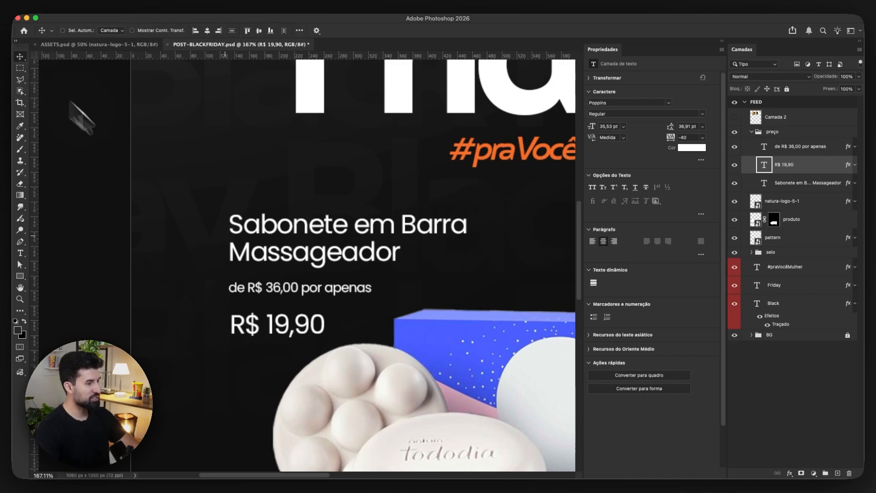
pyautogui.click(269, 285)
pyautogui.scroll(-5, 255, 292)
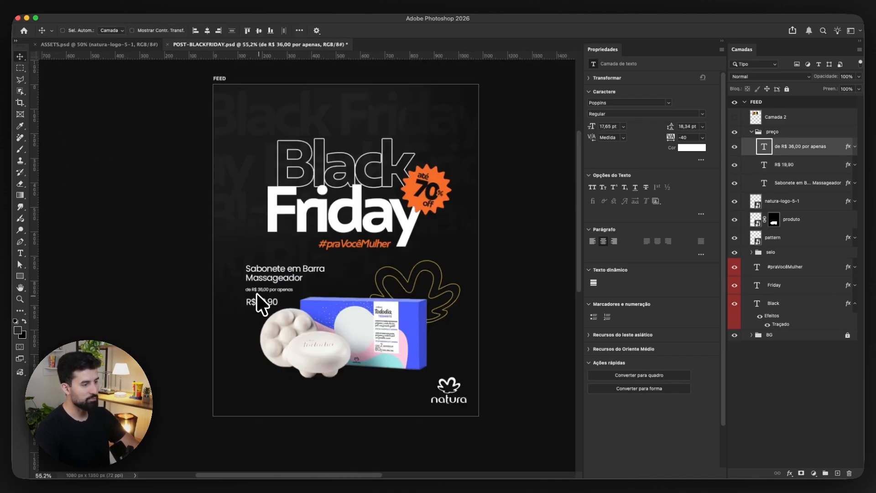
pyautogui.scroll(2, 257, 294)
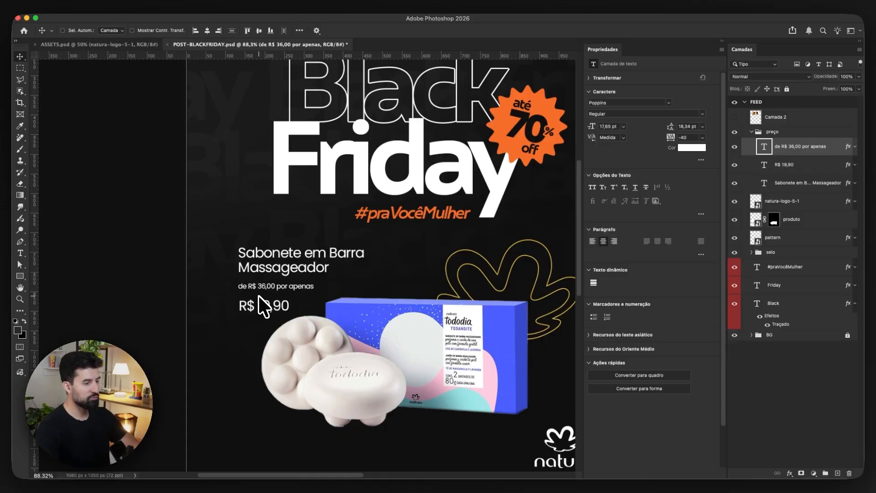
# Set the Sabonete em Barra Massageador text to the Poppins Medium weight
pyautogui.click(281, 268)
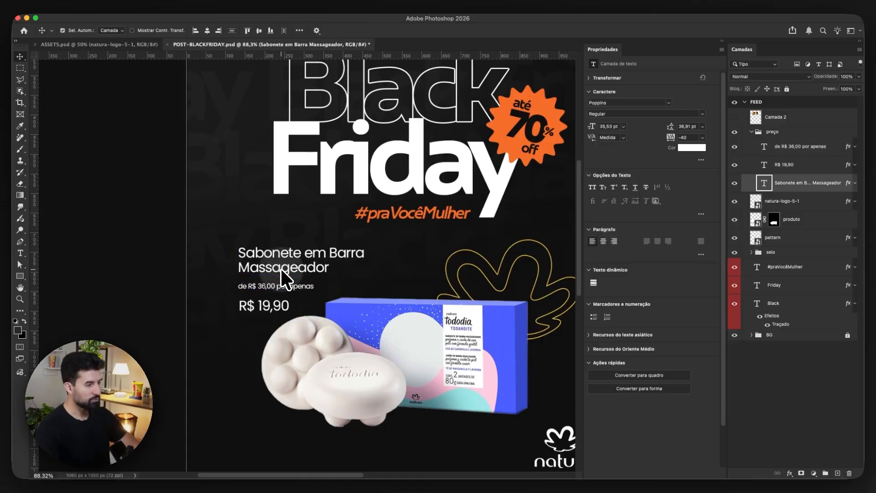
pyautogui.click(701, 113)
pyautogui.click(617, 158)
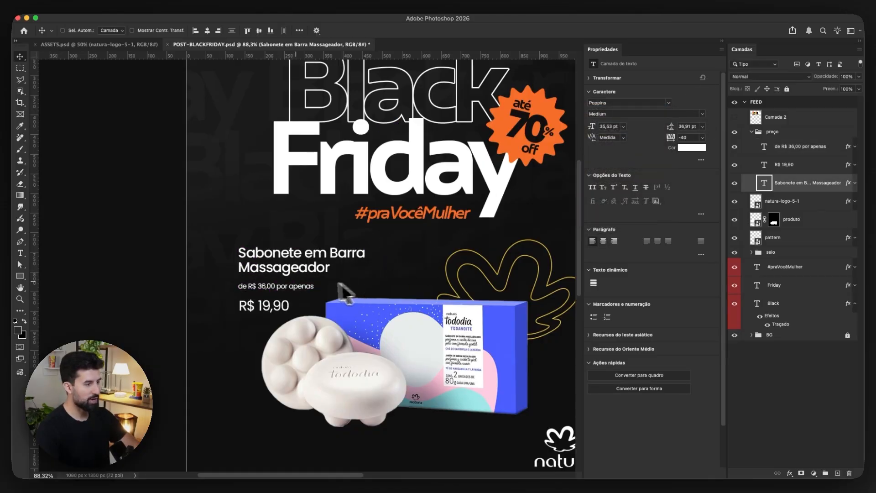
# Show the Camada 2 color palette and color the "de R$ 36,00 por apenas" text with its yellow, dec14d
pyautogui.click(272, 286)
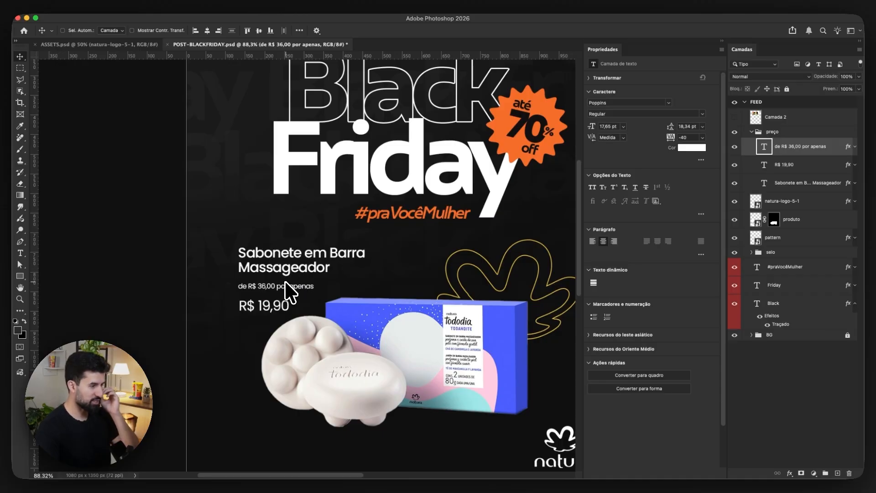
pyautogui.keyDown('super'); pyautogui.click(286, 286); pyautogui.keyUp('super')
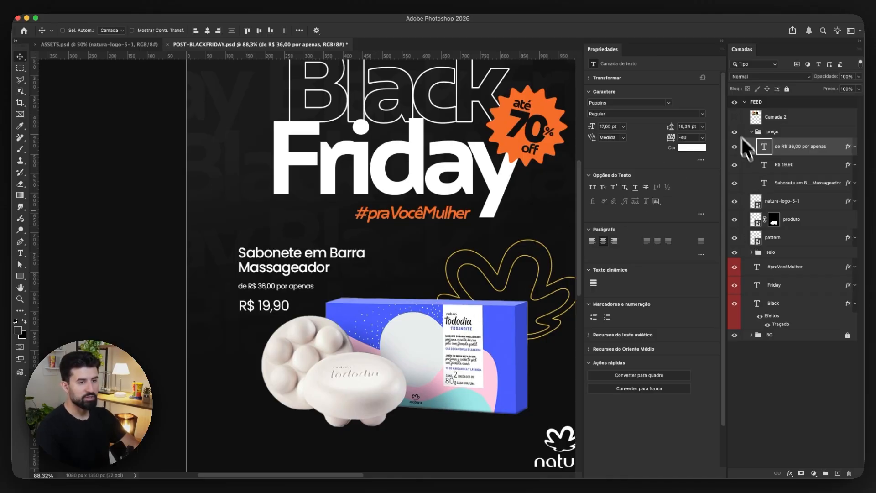
pyautogui.click(734, 117)
pyautogui.scroll(2, 348, 297)
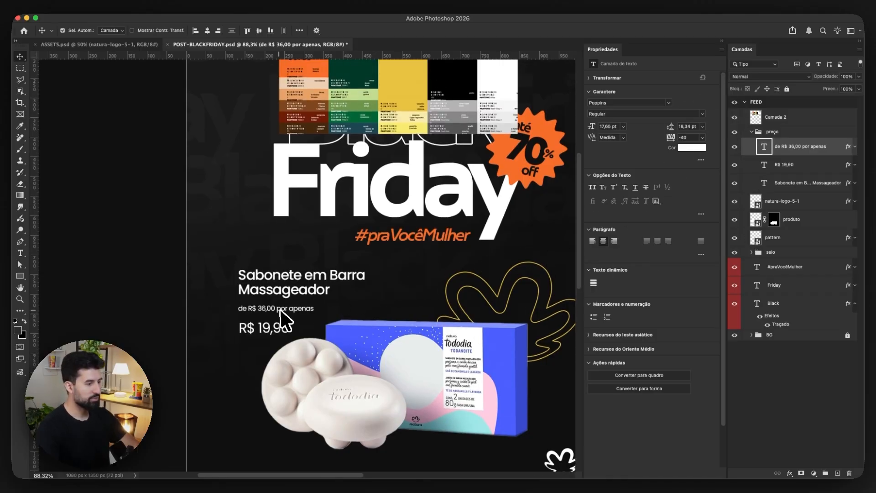
pyautogui.click(691, 147)
pyautogui.click(399, 79)
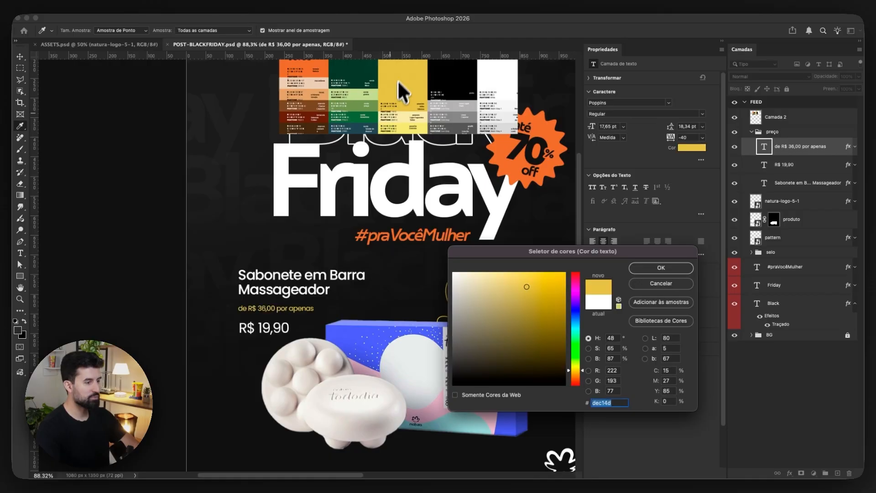
pyautogui.click(668, 270)
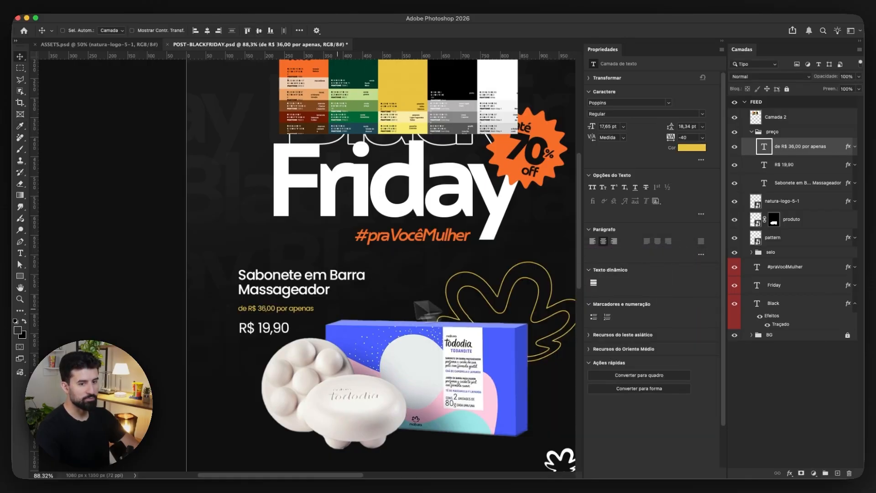
# Set the "de R$ 36,00 por apenas" text to Poppins Italic and nudge it up slightly toward the product name
pyautogui.click(690, 115)
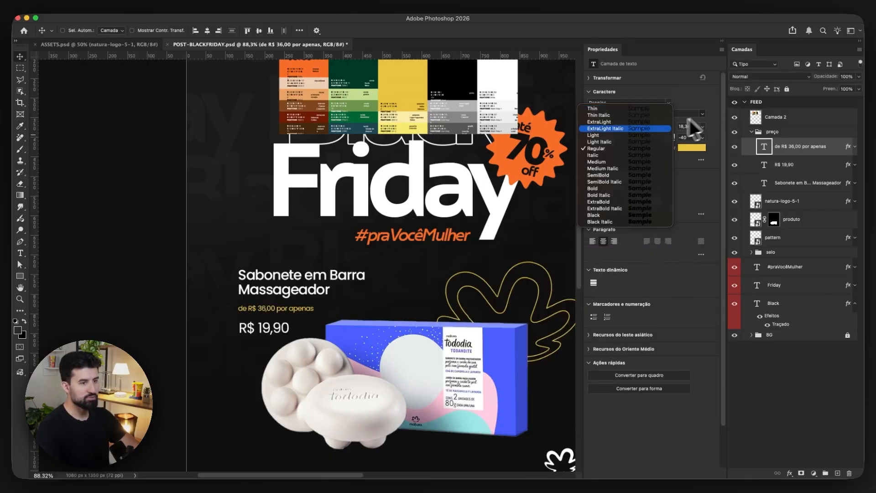
pyautogui.click(606, 155)
pyautogui.press('Up')
pyautogui.press('Up')
pyautogui.press('Up')
pyautogui.press('Up')
pyautogui.press('Up')
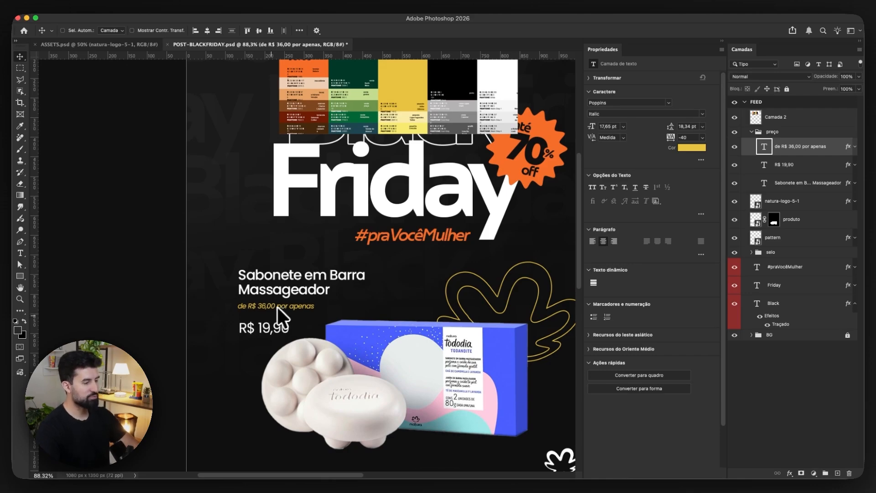
# Draw a rectangle about 162 × 57 px around the R$ 19,90 price text
pyautogui.keyDown('super'); pyautogui.click(262, 327); pyautogui.keyUp('super')
pyautogui.scroll(3, 253, 333)
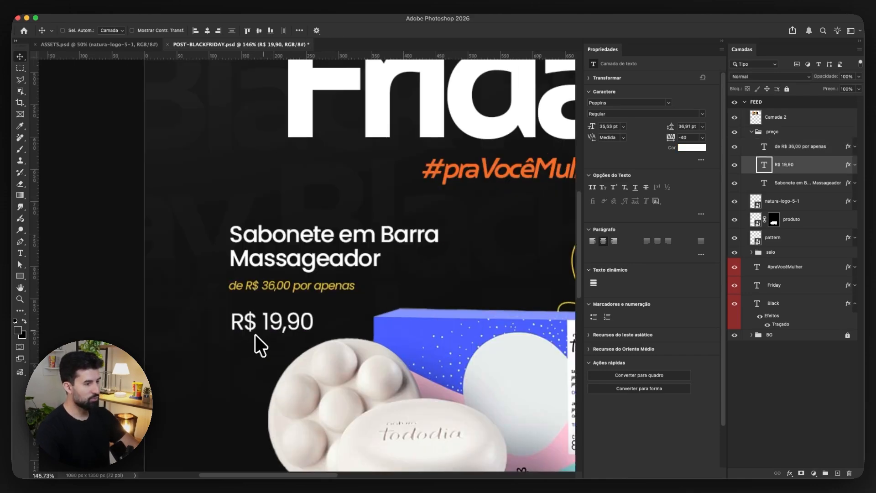
pyautogui.scroll(-3, 264, 340)
pyautogui.scroll(-2, 272, 332)
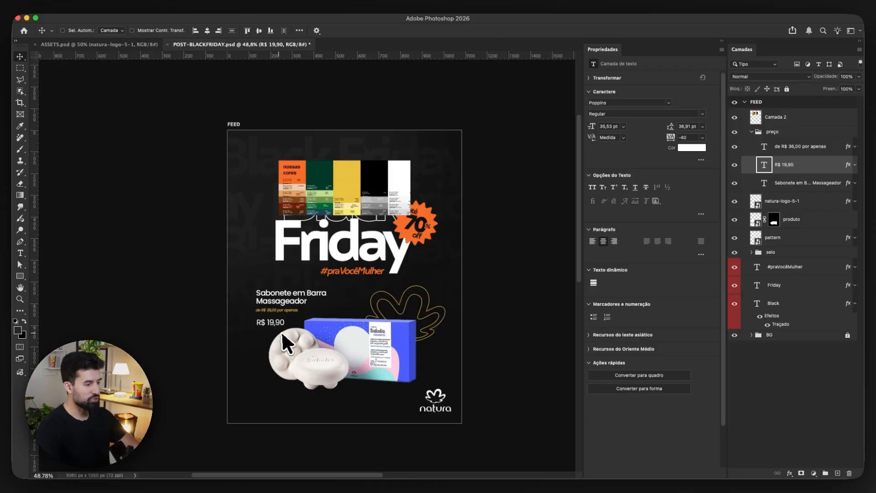
pyautogui.scroll(3, 272, 330)
pyautogui.click(20, 275)
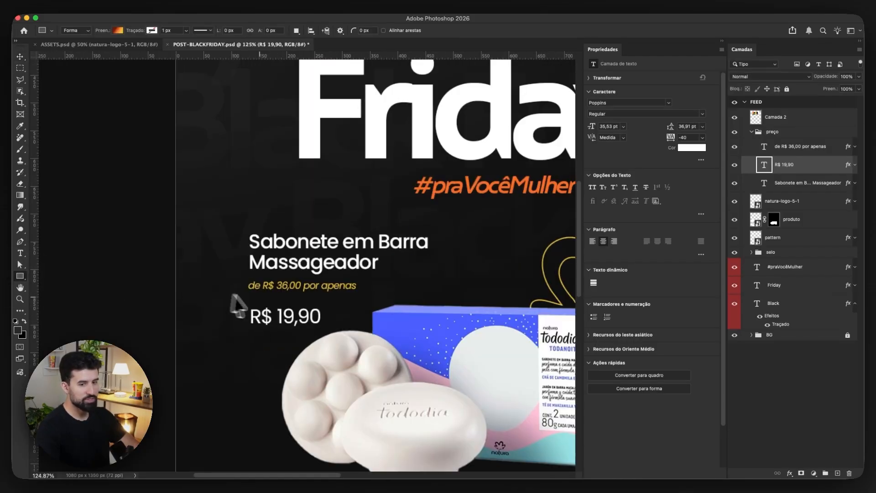
pyautogui.moveTo(244, 300); pyautogui.dragTo(332, 328)
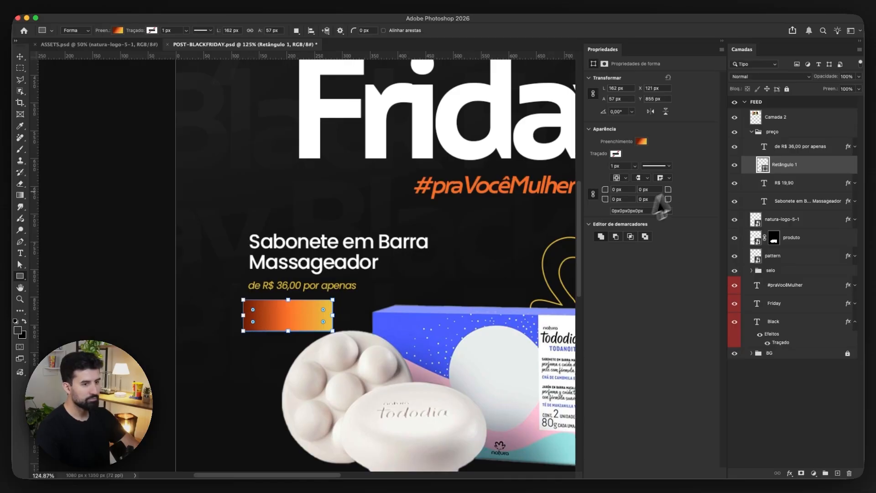
# Remove the price rectangle's gradient fill and give it a yellow stroke 2 px wide
pyautogui.click(643, 142)
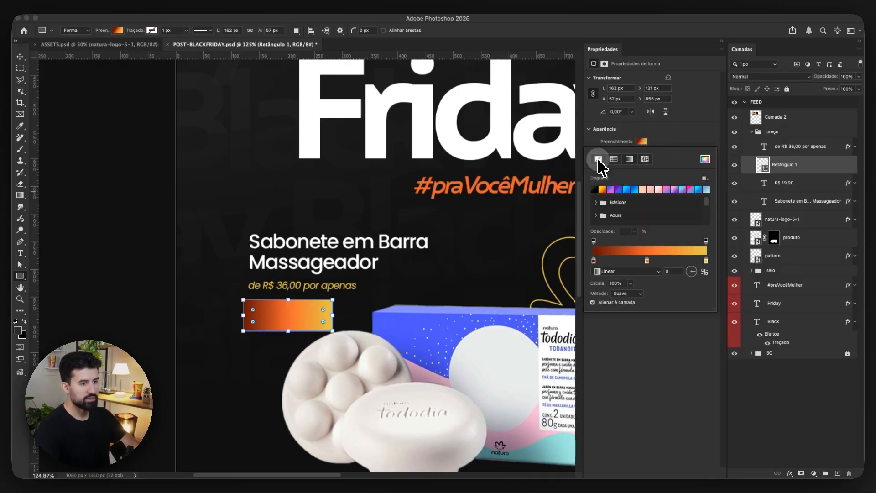
pyautogui.click(597, 158)
pyautogui.click(615, 154)
pyautogui.click(594, 201)
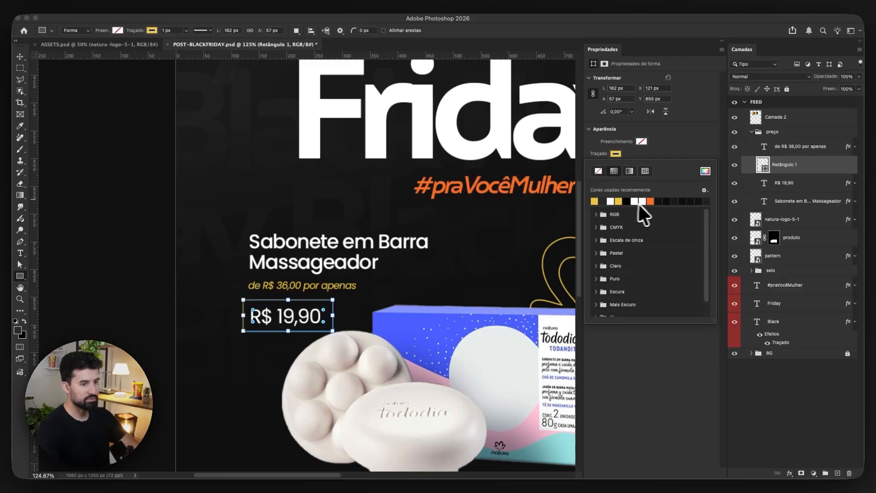
pyautogui.click(20, 56)
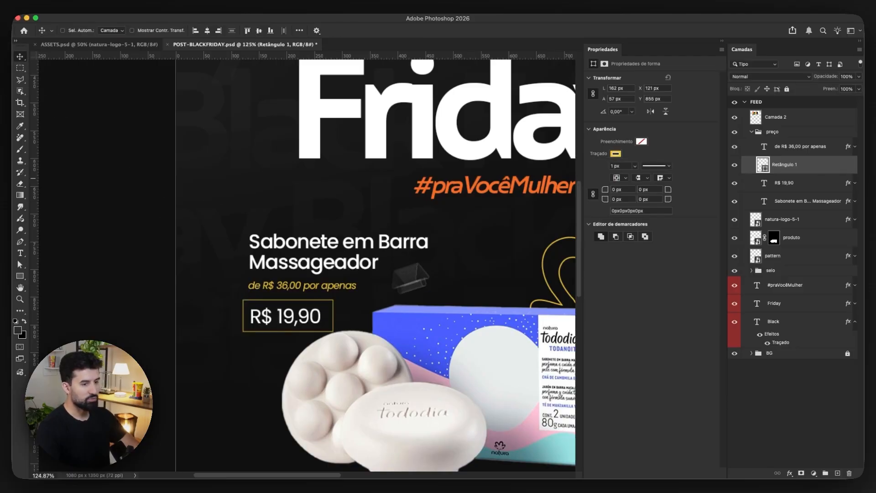
pyautogui.click(615, 166)
pyautogui.press('super+a')
pyautogui.write('2')
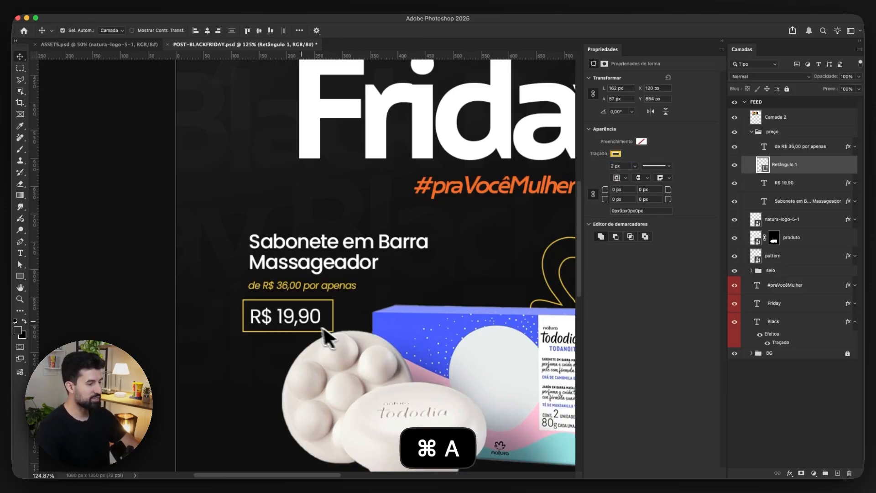
# Move the price rectangle and R$ 19,90 text 10 px right, in line with the texts above, and 3 px up
pyautogui.keyDown('shift'); pyautogui.keyDown('super'); pyautogui.click(296, 319); pyautogui.keyUp('super'); pyautogui.keyUp('shift')
pyautogui.moveTo(294, 322); pyautogui.dragTo(299, 326)
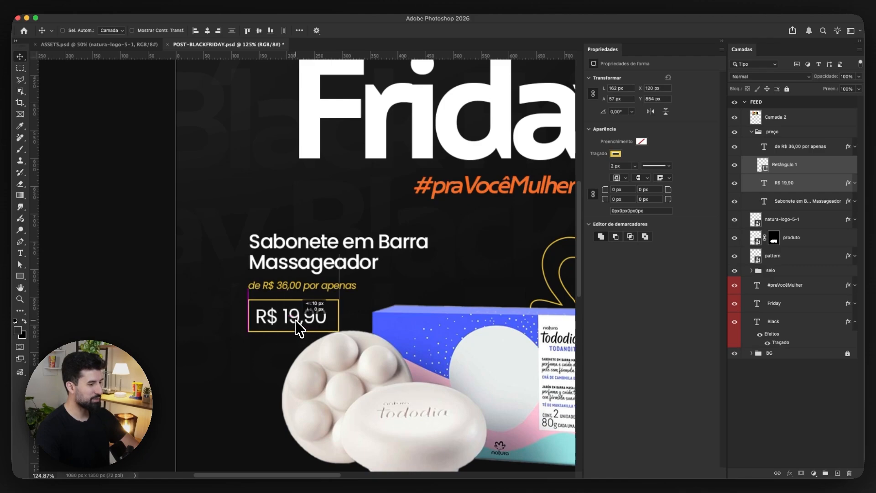
pyautogui.press('Up')
pyautogui.press('Up')
pyautogui.press('Up')
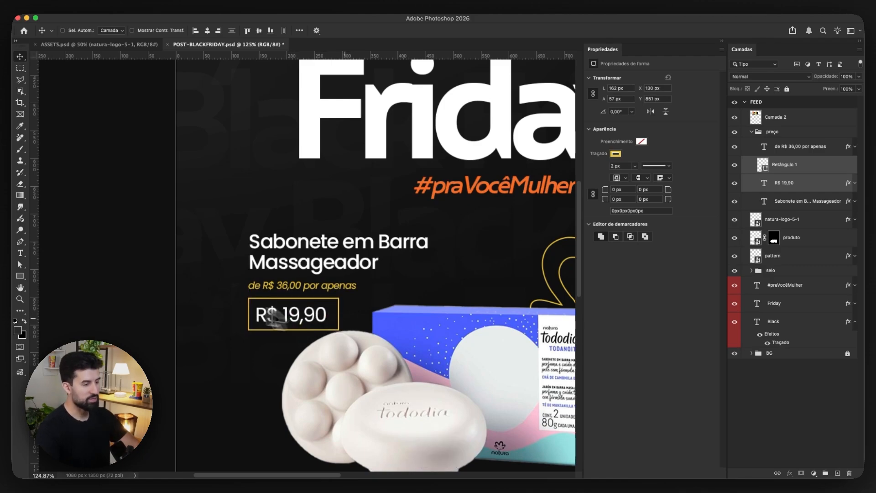
# Recolor the price rectangle's stroke orange and round its corners to 28,5 px to form a pill outline
pyautogui.click(201, 308)
pyautogui.click(250, 330)
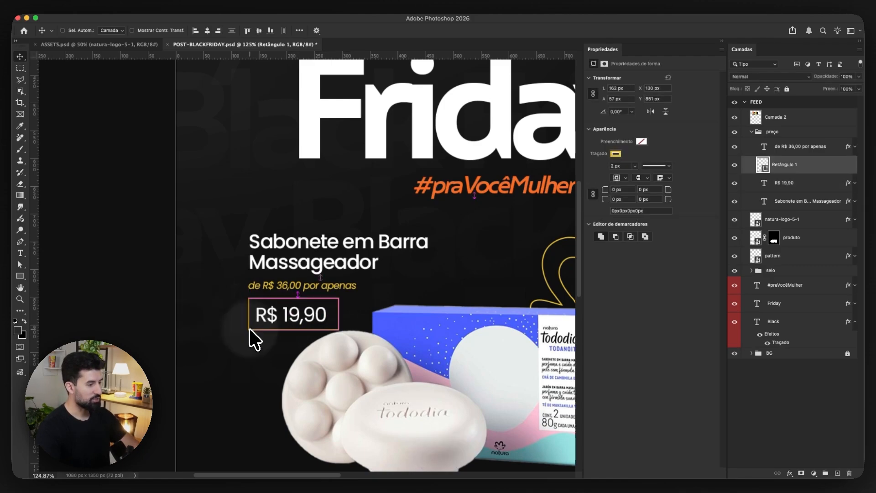
pyautogui.click(616, 155)
pyautogui.click(649, 201)
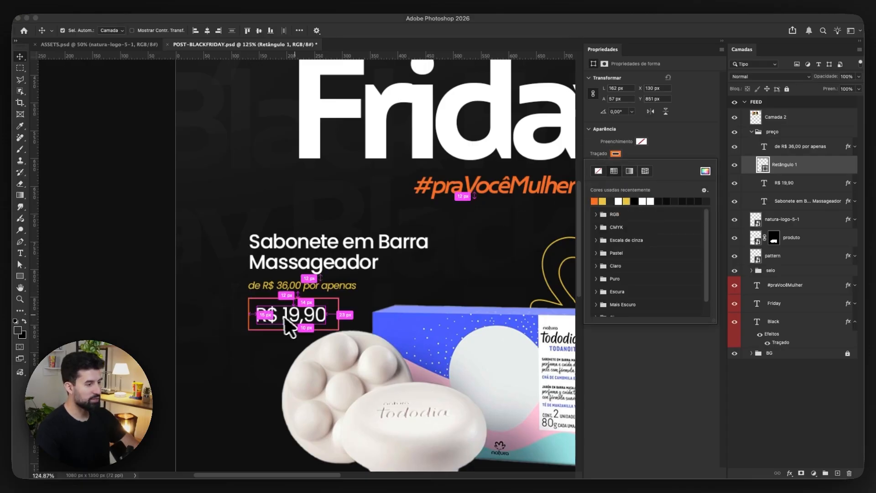
pyautogui.click(670, 146)
pyautogui.moveTo(604, 189); pyautogui.dragTo(666, 190)
# Move the "de R$ 36,00 por apenas" text up slightly toward the product name and scale it up to 20,64 pt
pyautogui.click(295, 310)
pyautogui.click(295, 284)
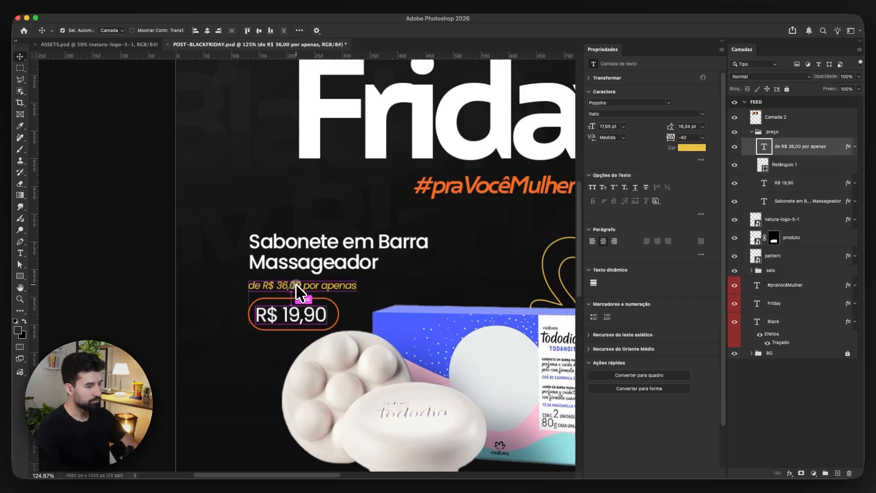
pyautogui.moveTo(325, 290); pyautogui.dragTo(325, 286)
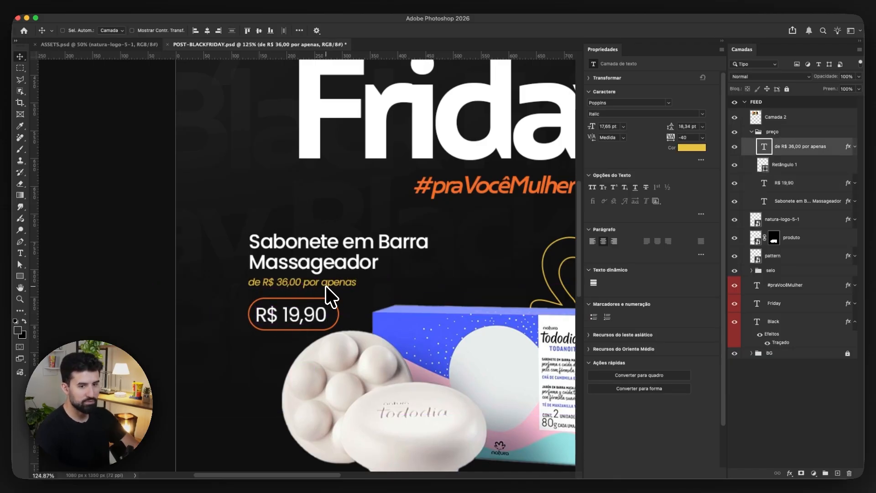
pyautogui.press('Up')
pyautogui.press('Down')
pyautogui.press('super+t')
pyautogui.moveTo(356, 283); pyautogui.dragTo(377, 283)
pyautogui.press('Return')
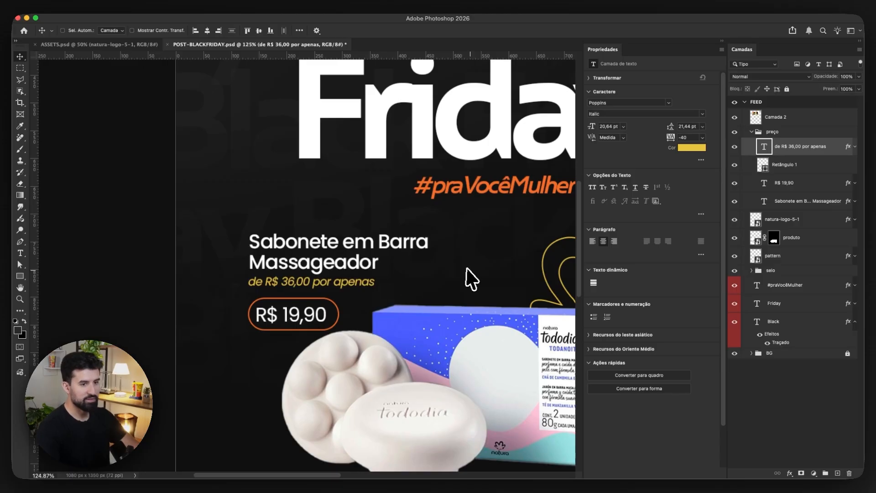
# Remove the space after "R$" in the old price text and apply strikethrough to "R$36,00" only
pyautogui.doubleClick(300, 281)
pyautogui.click(280, 281)
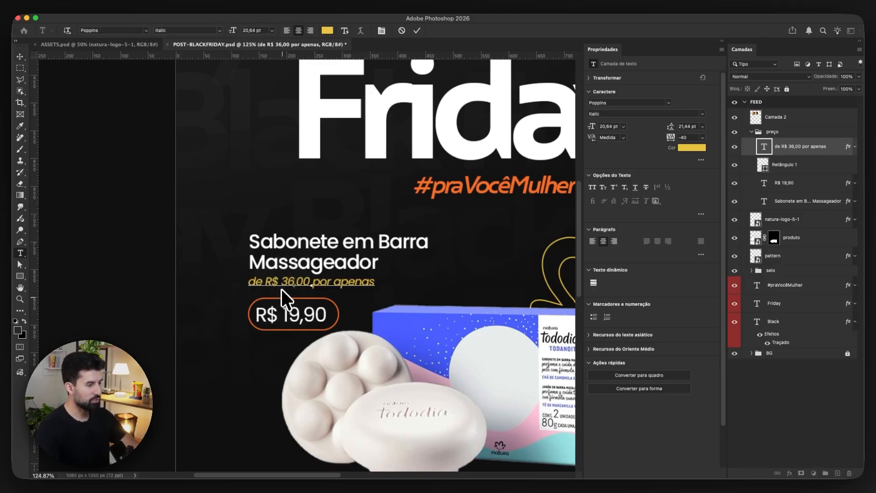
pyautogui.press('BackSpace')
pyautogui.moveTo(279, 286); pyautogui.dragTo(309, 282)
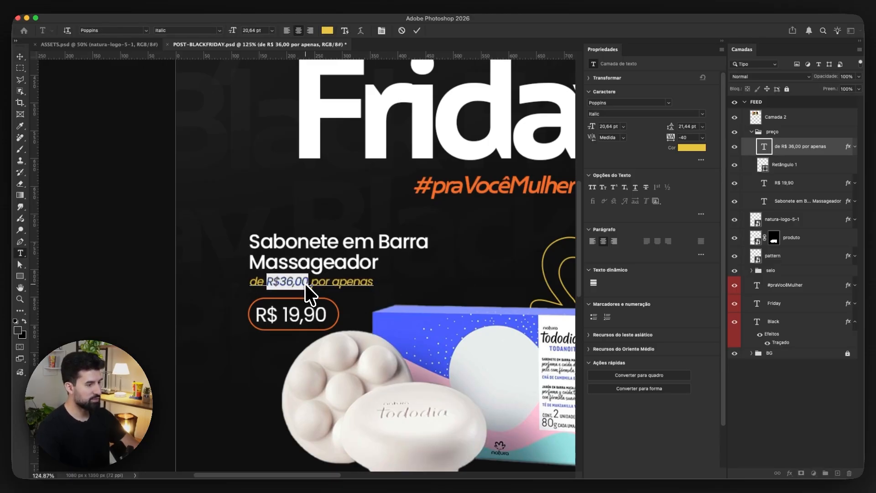
pyautogui.hscroll(1, 456, 228)
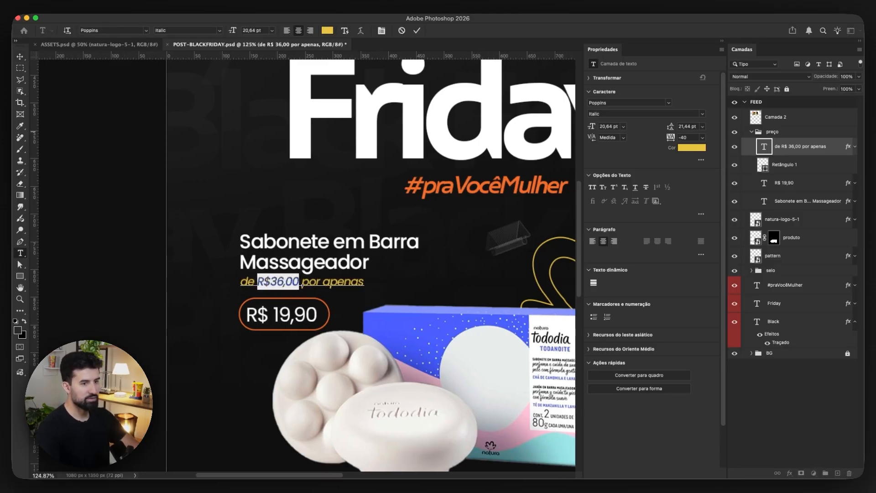
pyautogui.click(646, 187)
pyautogui.scroll(-1, 319, 274)
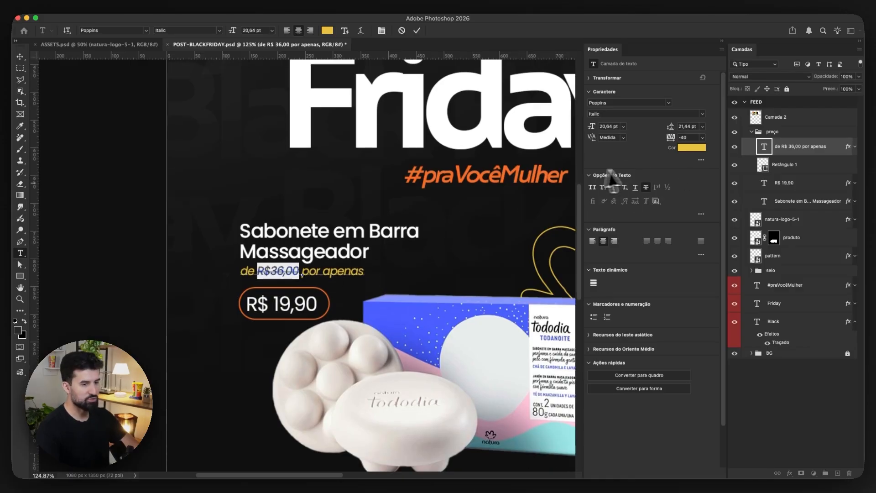
pyautogui.click(291, 275)
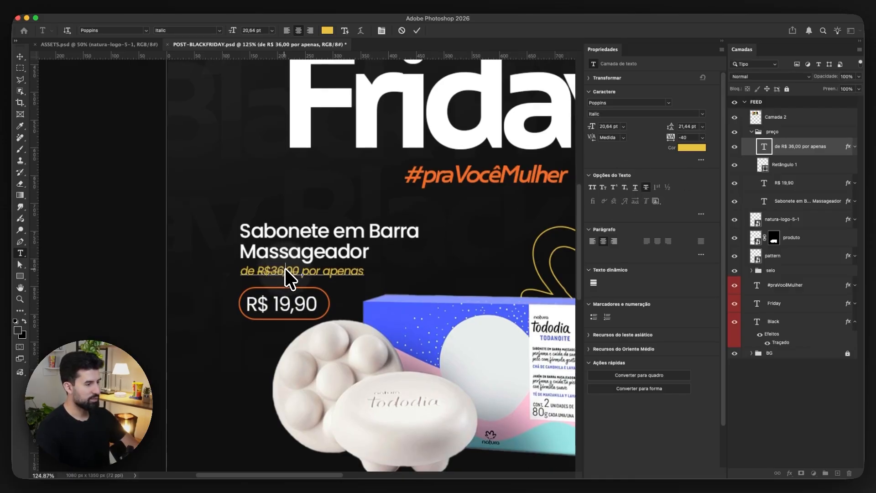
pyautogui.click(19, 56)
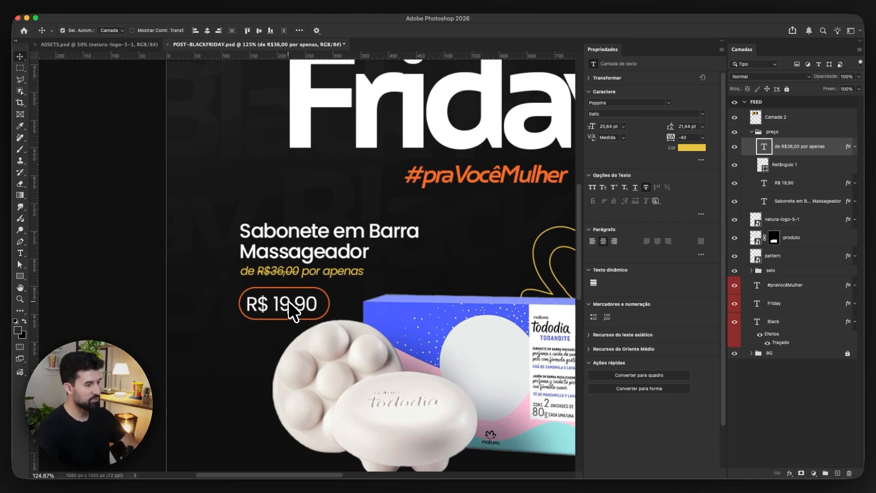
# Nudge the R$ 19,90 text slightly right inside its pill outline and thicken the outline's stroke to 3 px
pyautogui.click(292, 313)
pyautogui.press('Up')
pyautogui.press('Right')
pyautogui.press('Down')
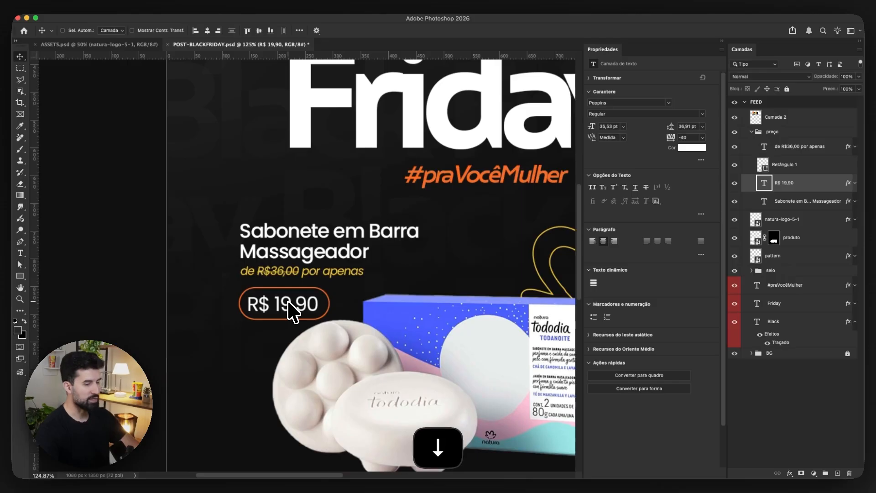
pyautogui.keyDown('super'); pyautogui.click(242, 308); pyautogui.keyUp('super')
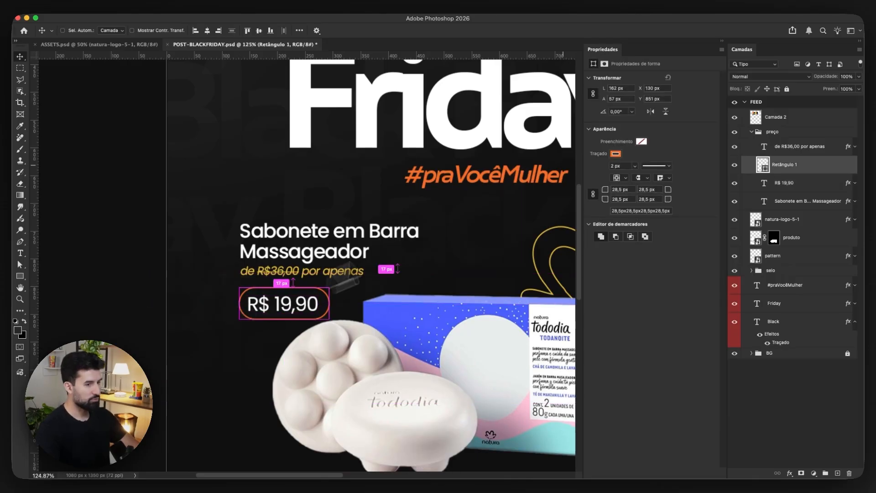
pyautogui.press('super+a')
pyautogui.write('3')
pyautogui.press('Return')
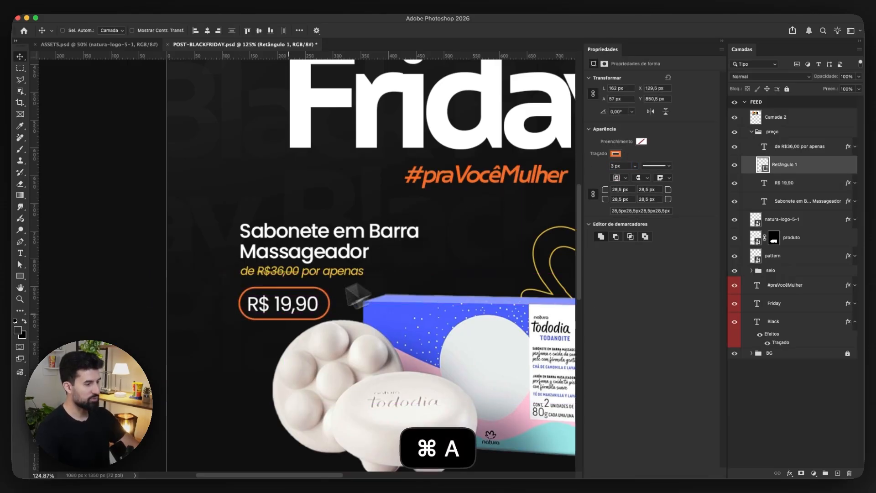
# Scale the R$ 19,90 text and its pill outline down together, making the outline about 143 × 50 px
pyautogui.keyDown('shift'); pyautogui.click(289, 303); pyautogui.keyUp('shift')
pyautogui.press('super+t')
pyautogui.moveTo(329, 317); pyautogui.dragTo(319, 315)
pyautogui.press('Return')
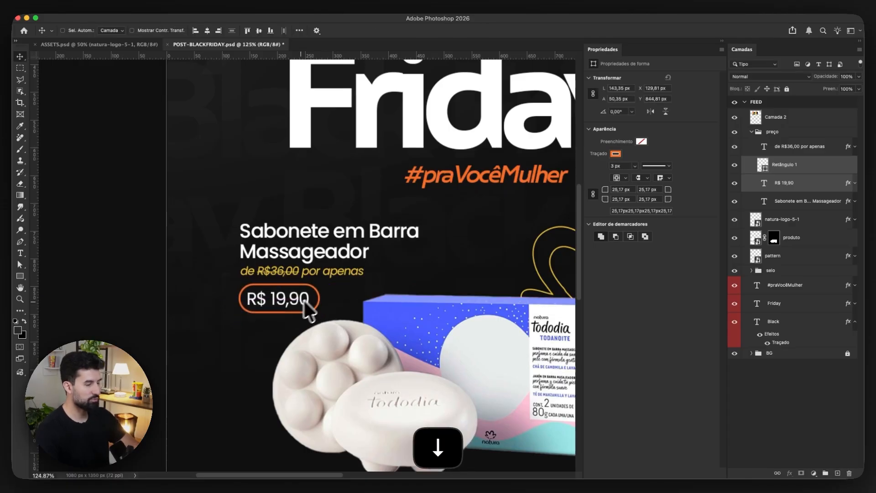
# Scale the product name, price texts and pill outline up together, bringing the name to 38,46 pt, and shift the block slightly right and up
pyautogui.press('super+minus')
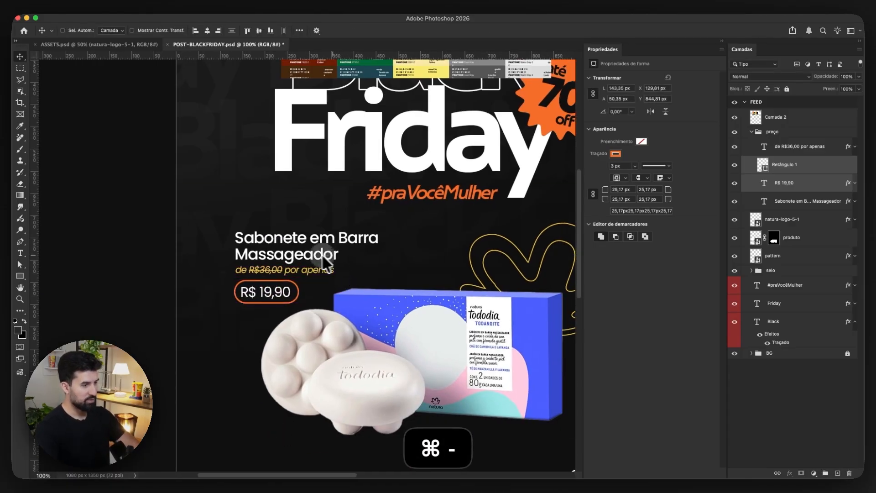
pyautogui.keyDown('super'); pyautogui.click(270, 254); pyautogui.keyUp('super')
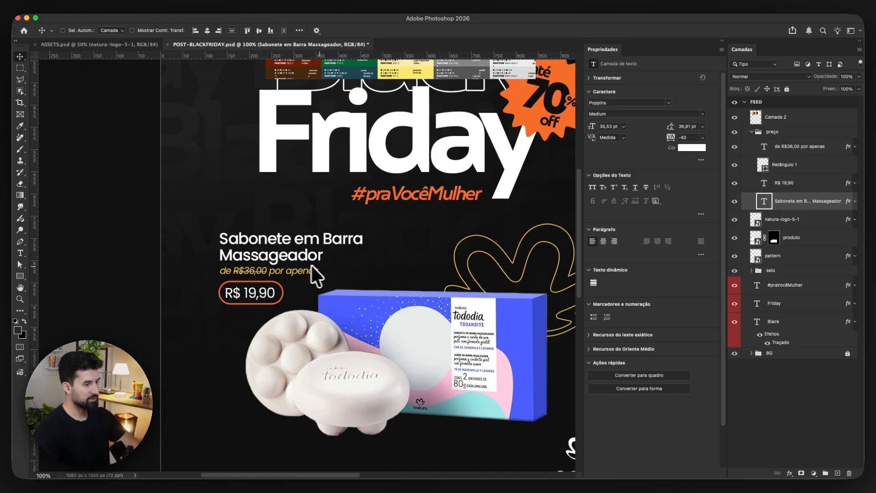
pyautogui.press('super+t')
pyautogui.press('Escape')
pyautogui.moveTo(210, 229); pyautogui.dragTo(326, 282)
pyautogui.press('super+z')
pyautogui.keyDown('shift'); pyautogui.click(382, 338); pyautogui.keyUp('shift')
pyautogui.scroll(-3, 318, 279)
pyautogui.press('super+t')
pyautogui.press('Return')
# Set the Sabonete em Barra Massageador text to the Poppins Regular weight
pyautogui.scroll(-1, 340, 321)
pyautogui.keyDown('super'); pyautogui.click(248, 274); pyautogui.keyUp('super')
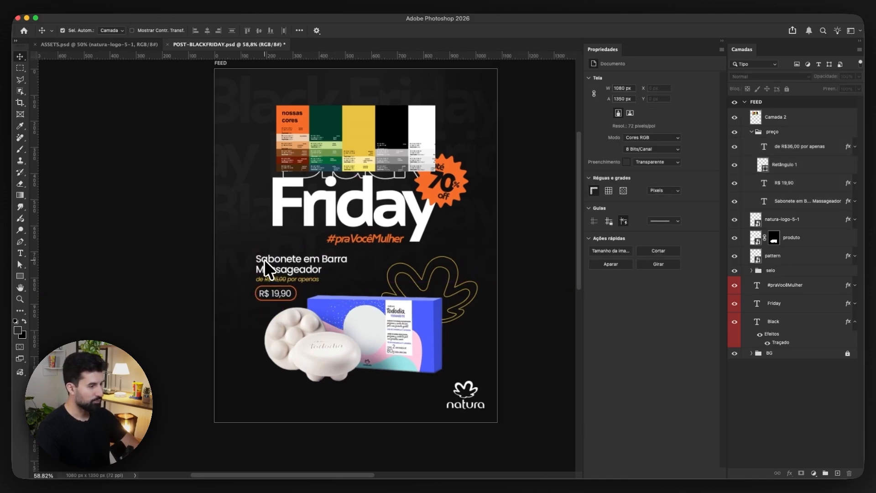
pyautogui.keyDown('super'); pyautogui.click(265, 259); pyautogui.keyUp('super')
pyautogui.click(703, 114)
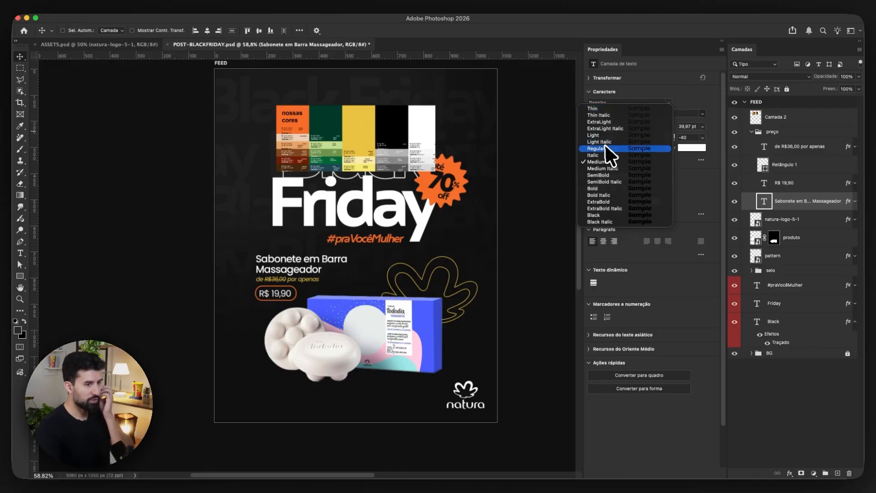
pyautogui.click(560, 194)
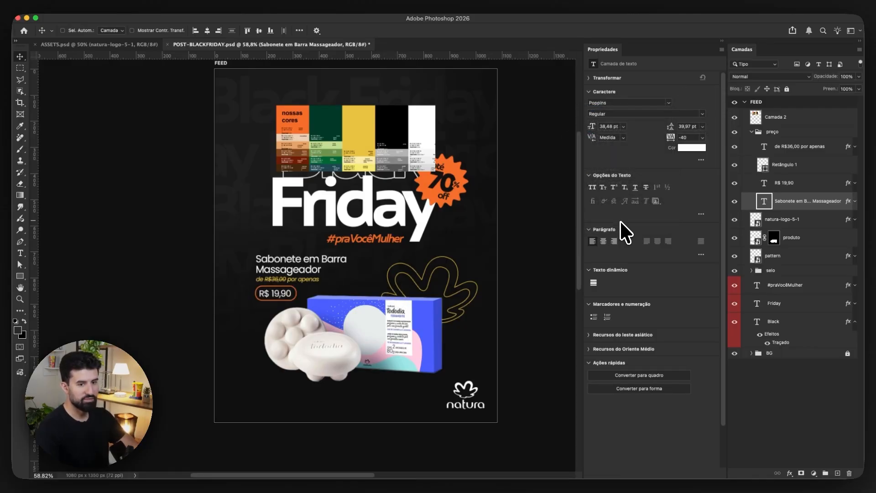
pyautogui.keyDown('super'); pyautogui.click(316, 280); pyautogui.keyUp('super')
pyautogui.press('super+t')
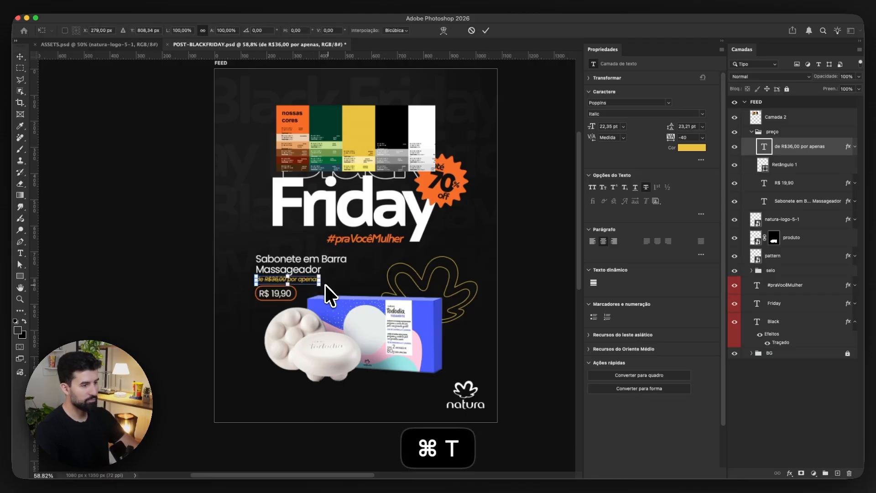
pyautogui.press('Return')
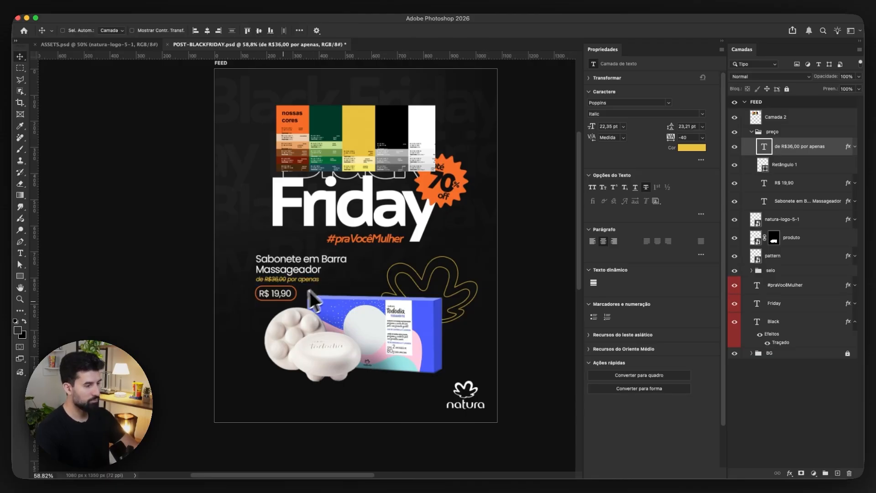
pyautogui.scroll(6, 314, 286)
pyautogui.moveTo(284, 285); pyautogui.dragTo(250, 281)
pyautogui.keyDown('super'); pyautogui.click(251, 280); pyautogui.keyUp('super')
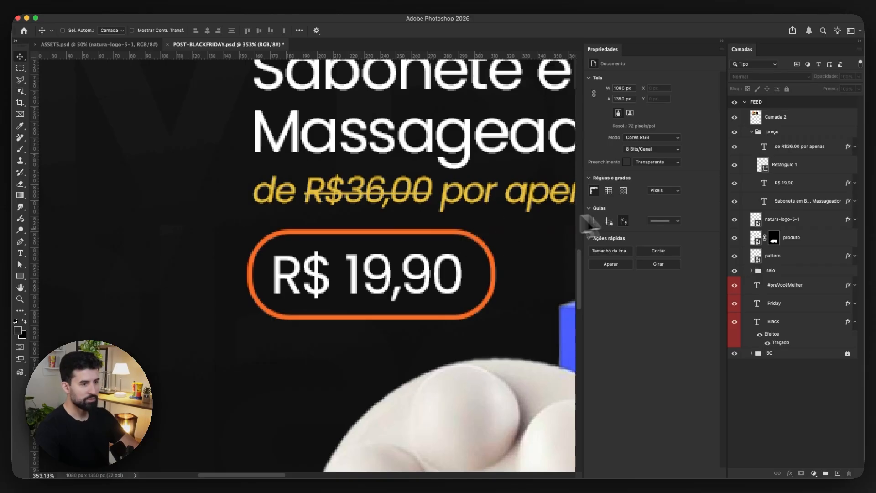
# Select the soap product and the flower pattern together and shift them down slightly
pyautogui.scroll(-6, 307, 255)
pyautogui.moveTo(436, 310); pyautogui.dragTo(412, 292)
pyautogui.keyDown('super'); pyautogui.click(357, 303); pyautogui.keyUp('super')
pyautogui.keyDown('shift'); pyautogui.keyDown('super'); pyautogui.click(473, 240); pyautogui.keyUp('super'); pyautogui.keyUp('shift')
# Scale the product name, price texts and pill outline up together, making the outline about 166 × 58 px
pyautogui.moveTo(263, 215); pyautogui.dragTo(350, 265)
pyautogui.press('super+z')
pyautogui.keyDown('shift'); pyautogui.keyDown('super'); pyautogui.click(340, 286); pyautogui.keyUp('super'); pyautogui.keyUp('shift')
pyautogui.press('super+t')
pyautogui.press('Return')
# Move the product name and price block about 30 px right and 4 px up above the soap
pyautogui.press('Left')
pyautogui.hotkey('shift', 'Right')
pyautogui.hotkey('shift', 'Right')
pyautogui.hotkey('shift', 'Right')
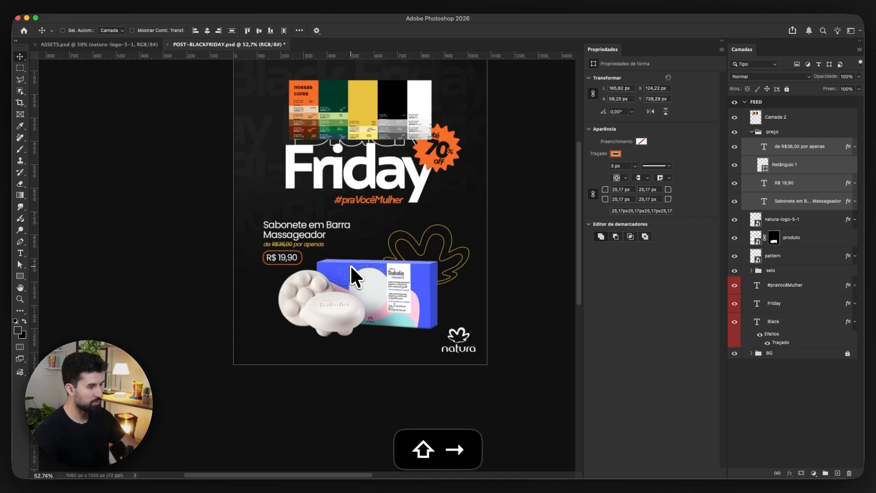
pyautogui.press('Up')
pyautogui.press('Up')
pyautogui.press('Up')
pyautogui.press('Up')
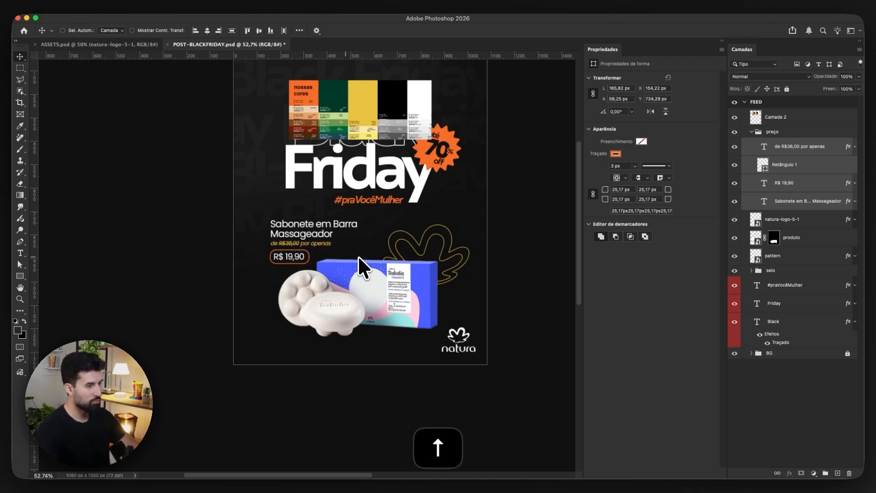
# Round the corners of the pill outline around R$ 19,90 to a 29.12 px radius
pyautogui.moveTo(357, 258); pyautogui.dragTo(354, 272)
pyautogui.keyDown('super'); pyautogui.click(256, 286); pyautogui.keyUp('super')
pyautogui.scroll(10, 268, 278)
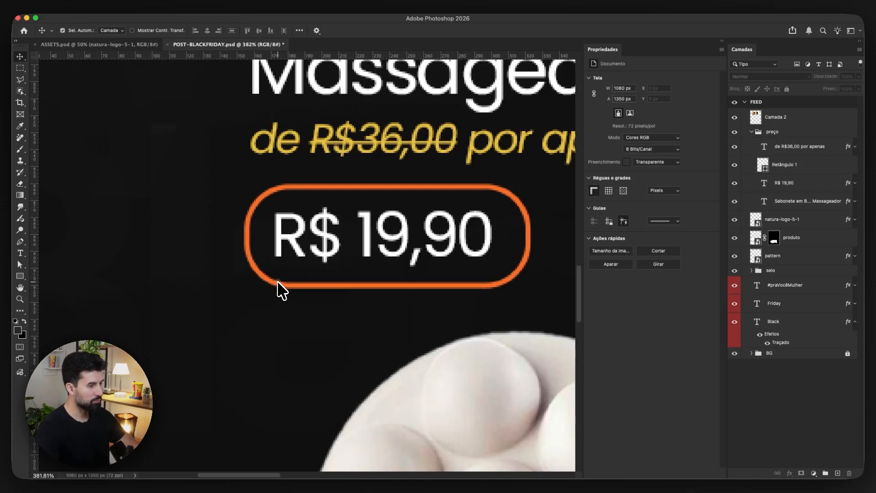
pyautogui.keyDown('super'); pyautogui.click(277, 286); pyautogui.keyUp('super')
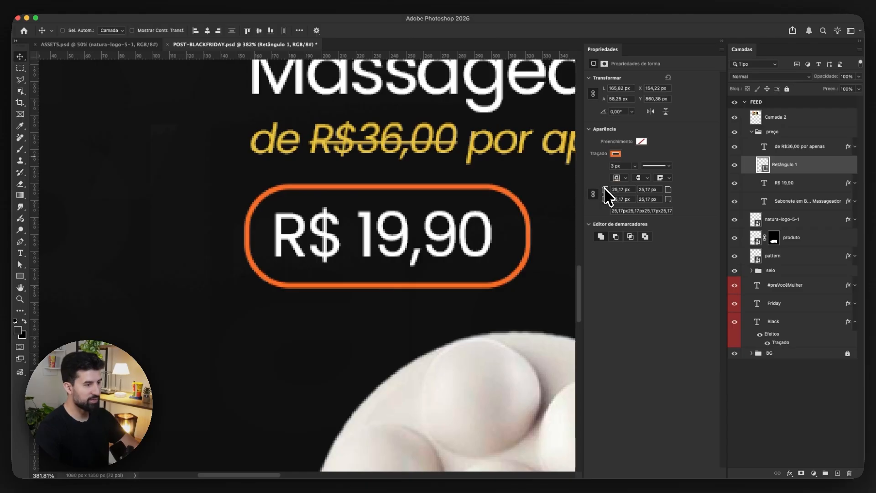
pyautogui.scroll(-6, 227, 246)
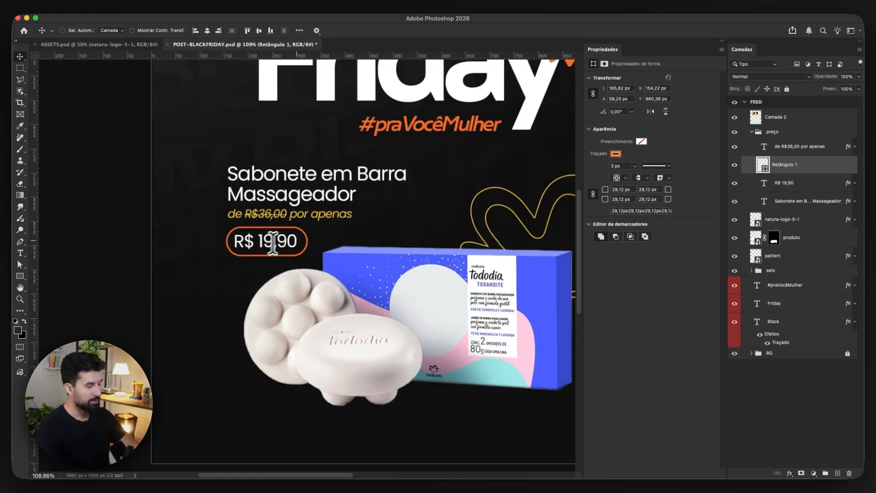
pyautogui.scroll(-1, 267, 240)
pyautogui.hscroll(1, 382, 271)
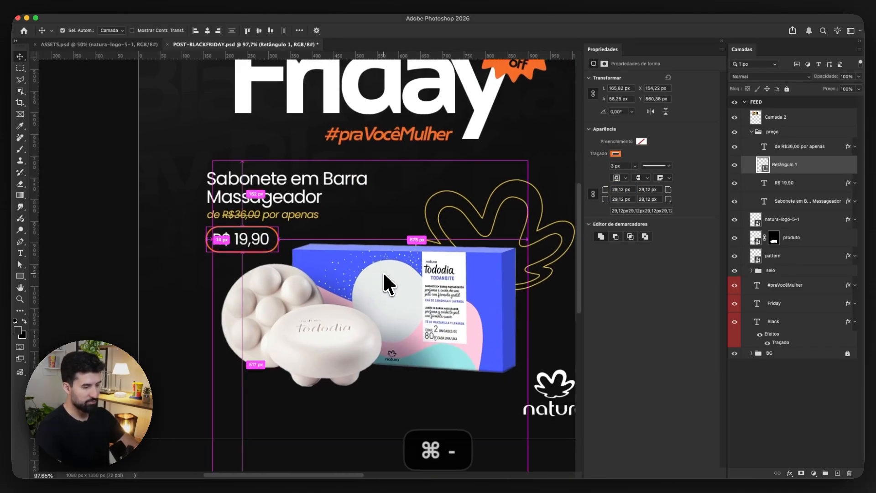
# Select the price block, soap product and flower pattern together and shift them about 7 px down
pyautogui.press('super+minus')
pyautogui.press('super+minus')
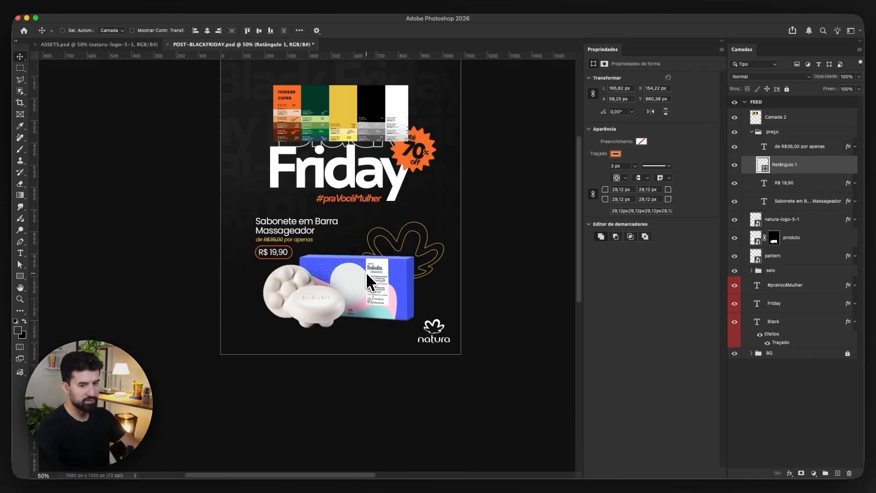
pyautogui.hscroll(1, 366, 272)
pyautogui.moveTo(242, 214); pyautogui.dragTo(451, 313)
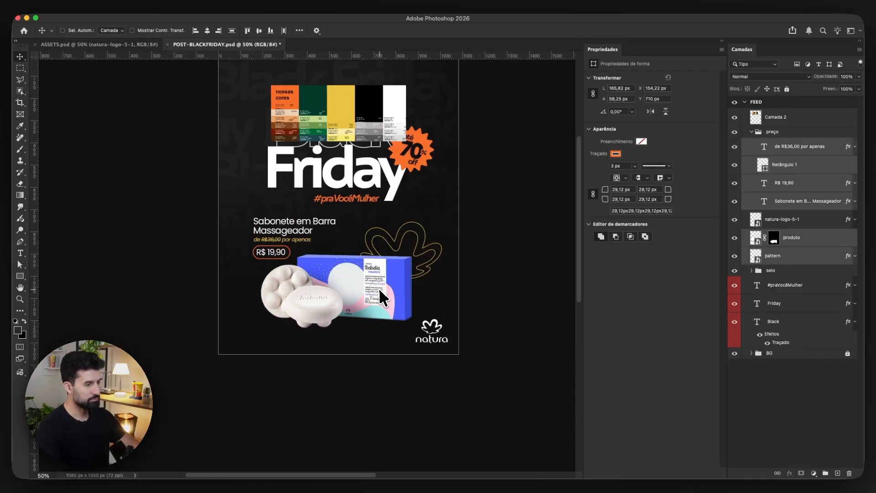
pyautogui.moveTo(378, 288); pyautogui.dragTo(379, 291)
pyautogui.press('Up')
pyautogui.press('Up')
pyautogui.press('Up')
pyautogui.press('Up')
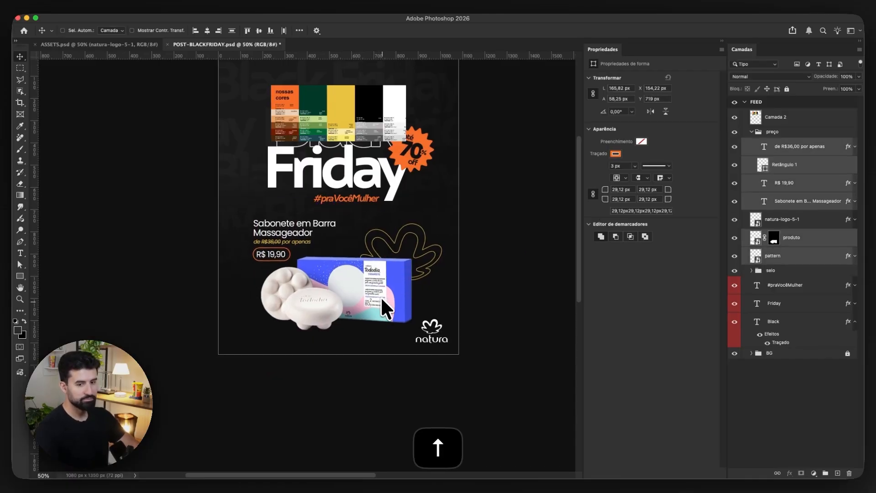
pyautogui.press('Up')
pyautogui.press('Up')
pyautogui.scroll(5, 383, 192)
pyautogui.hscroll(-2, 382, 192)
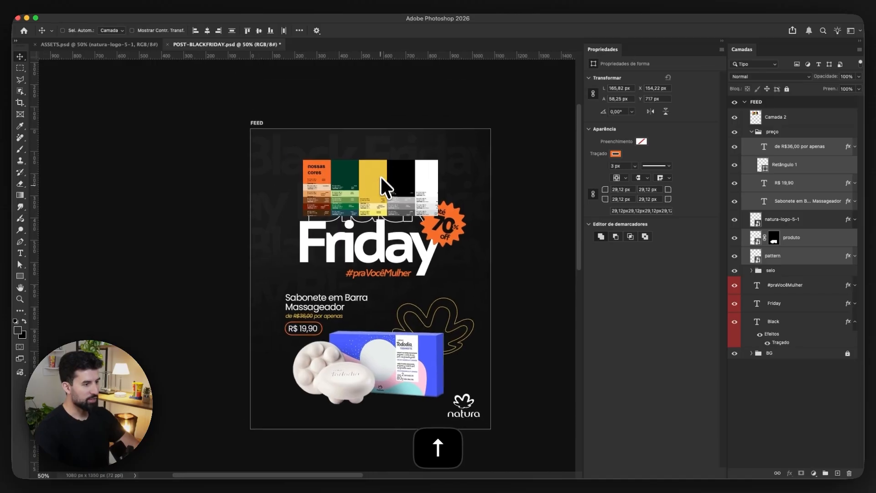
# Hide the colour palette reference layer Camada 2 covering the headline
pyautogui.keyDown('super'); pyautogui.click(381, 176); pyautogui.keyUp('super')
pyautogui.click(735, 117)
pyautogui.moveTo(429, 270); pyautogui.dragTo(420, 257)
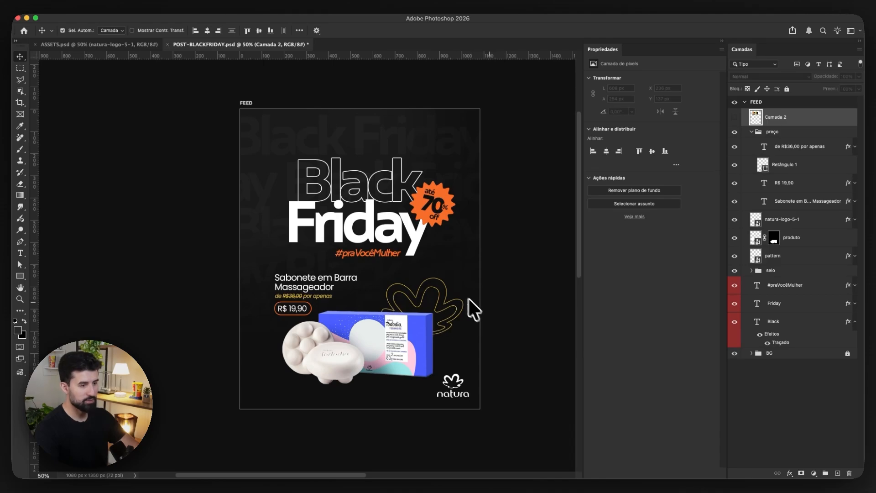
# Enlarge the flower pattern behind the soap box to 427 × 304 px
pyautogui.click(445, 294)
pyautogui.press('super+t')
pyautogui.moveTo(423, 273); pyautogui.dragTo(429, 269)
pyautogui.press('Return')
# Nudge the flower pattern up to Y 703 px and save the document
pyautogui.press('Up')
pyautogui.press('Up')
pyautogui.press('Up')
pyautogui.press('Up')
pyautogui.press('Up')
pyautogui.press('Up')
pyautogui.press('Up')
pyautogui.press('Up')
pyautogui.press('Up')
pyautogui.press('Up')
pyautogui.press('Up')
pyautogui.press('Up')
pyautogui.press('Up')
pyautogui.press('Up')
pyautogui.scroll(-1, 418, 283)
pyautogui.press('super+s')
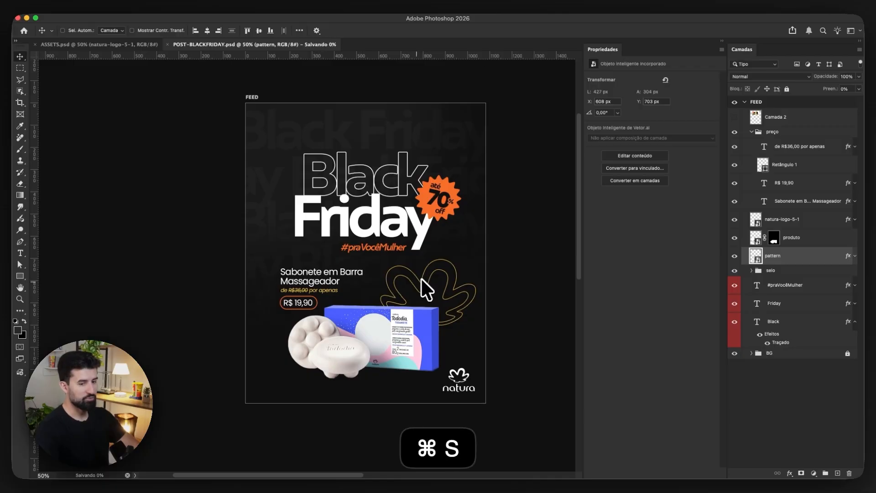
# Collapse the preço group and draw a rectangle about 908 × 69 px above the Black Friday headline
pyautogui.hscroll(-1, 388, 293)
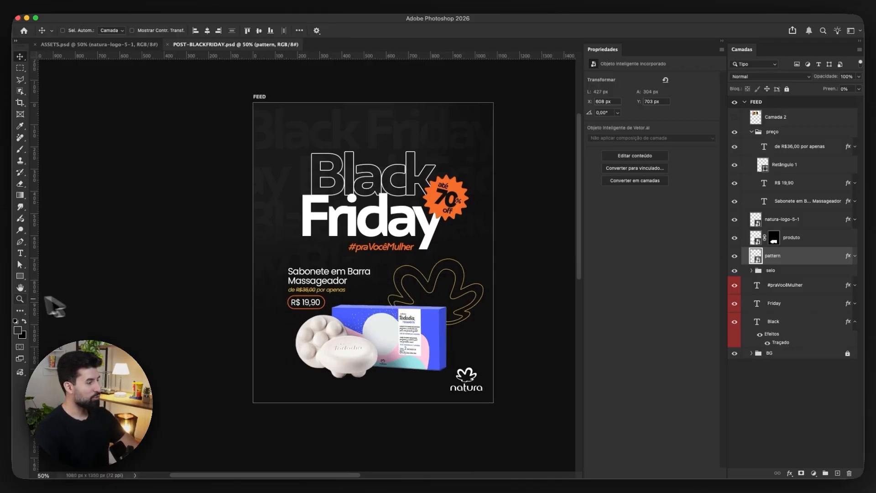
pyautogui.click(751, 131)
pyautogui.click(779, 130)
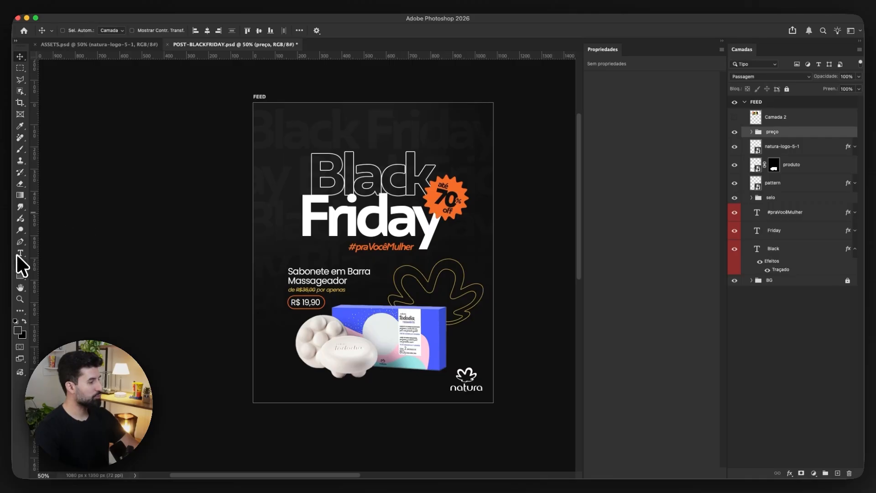
pyautogui.click(20, 253)
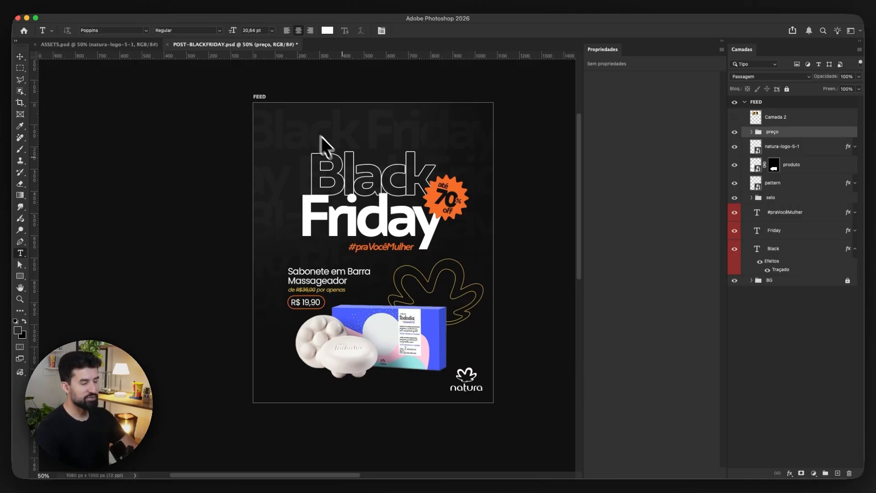
pyautogui.click(20, 276)
pyautogui.moveTo(272, 125); pyautogui.dragTo(473, 140)
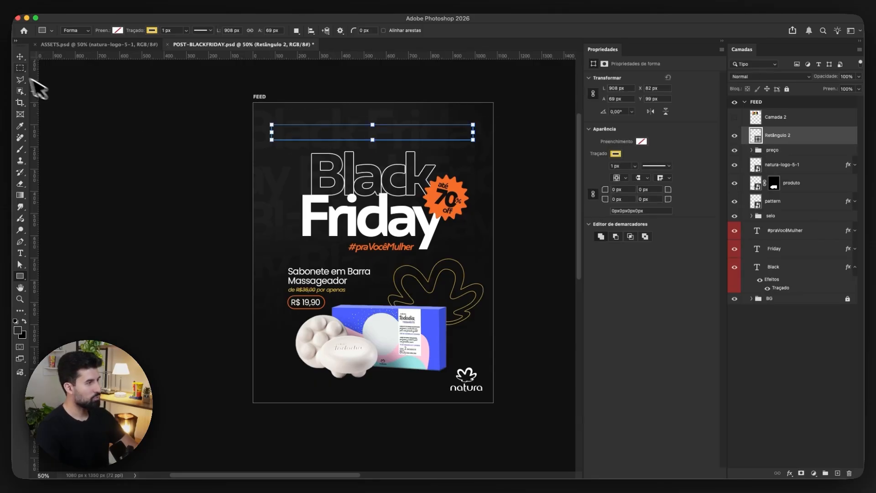
# Fill the new rectangle with yellow and remove its stroke
pyautogui.click(642, 141)
pyautogui.click(601, 187)
pyautogui.click(616, 154)
pyautogui.click(598, 172)
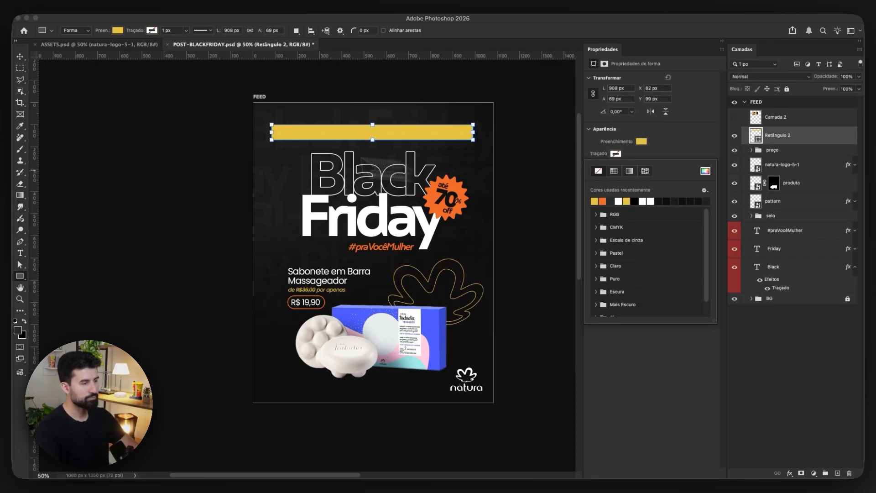
# Centre the yellow rectangle horizontally on the canvas and clear the selection
pyautogui.click(21, 56)
pyautogui.press('super+a')
pyautogui.click(209, 32)
pyautogui.press('super+d')
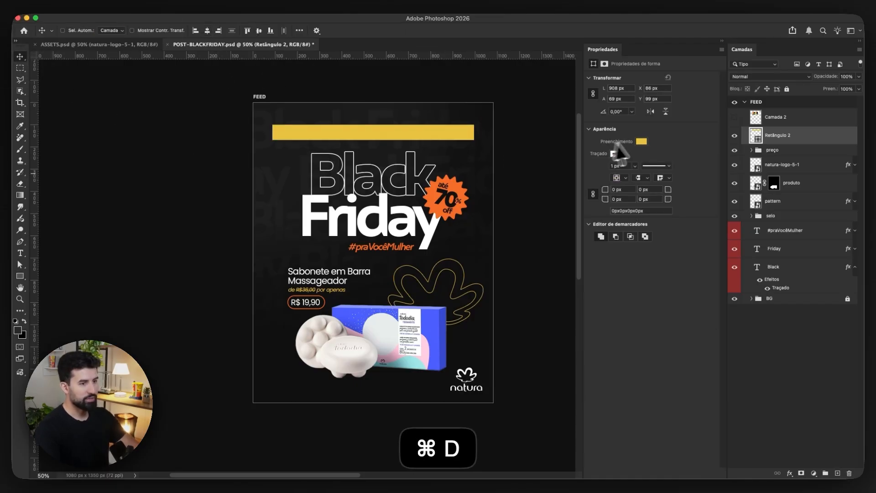
# Change the rectangle's fill to orange and stretch it to 118.94% width so it spans the whole artboard
pyautogui.click(640, 142)
pyautogui.click(602, 189)
pyautogui.click(431, 132)
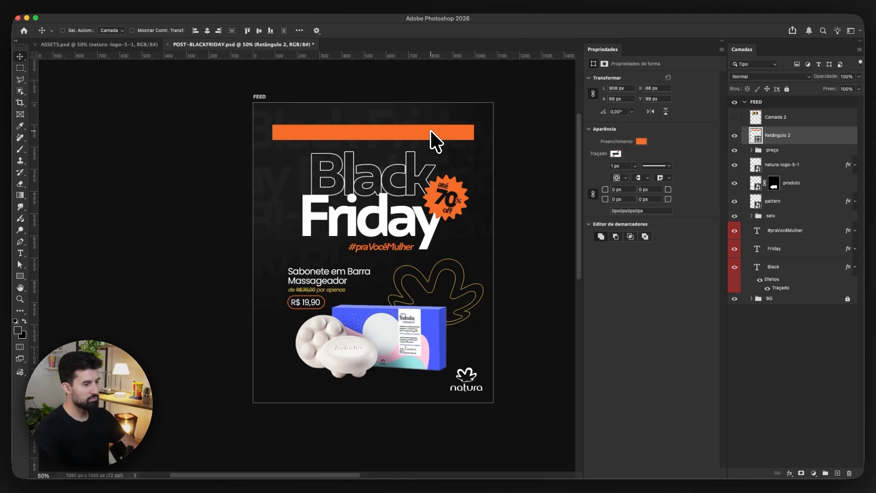
pyautogui.moveTo(431, 137); pyautogui.dragTo(493, 131)
pyautogui.press('super+t')
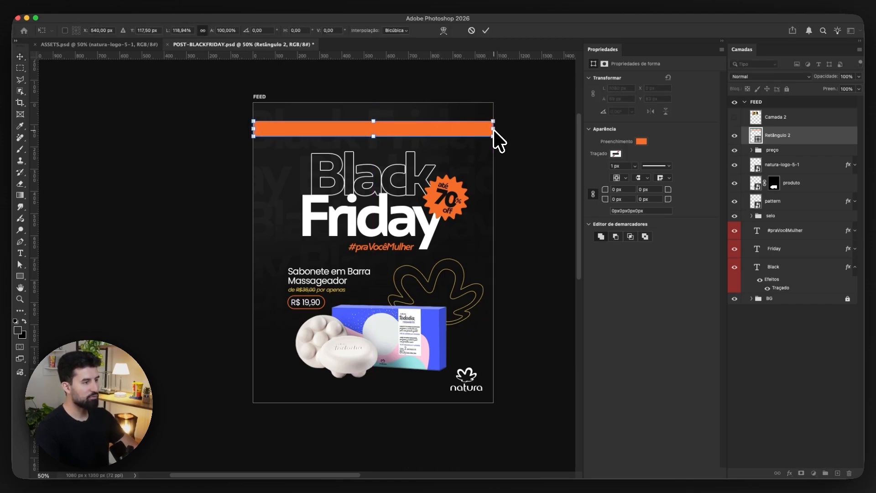
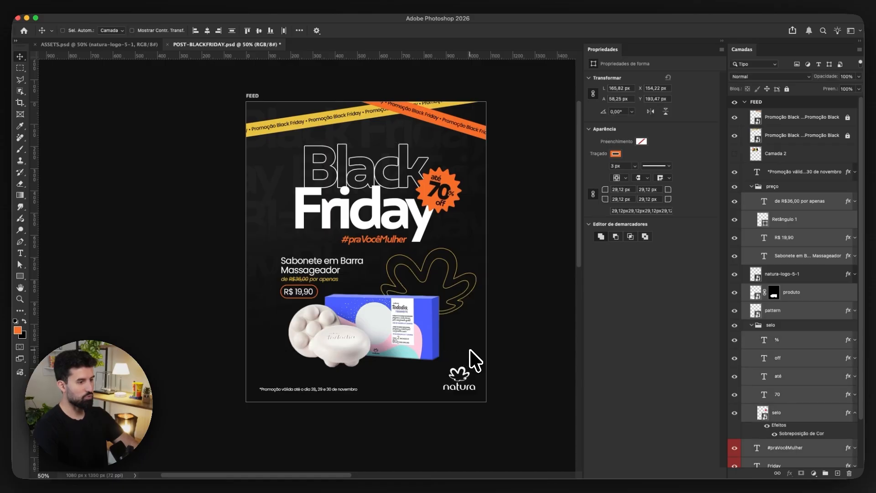
# Nudge the selected headline, seal, price block, product and pattern about 4 px left and 4 px down
pyautogui.press('Left')
pyautogui.press('Left')
pyautogui.press('Left')
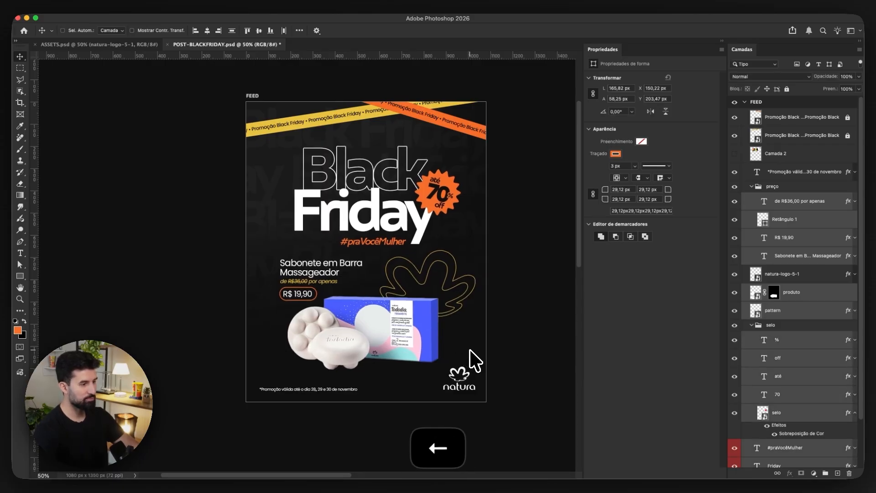
pyautogui.press('Right')
pyautogui.press('Right')
pyautogui.press('Up')
pyautogui.press('Down')
pyautogui.press('Up')
pyautogui.press('Down')
pyautogui.press('Left')
pyautogui.press('Left')
pyautogui.press('Up')
pyautogui.press('super+t')
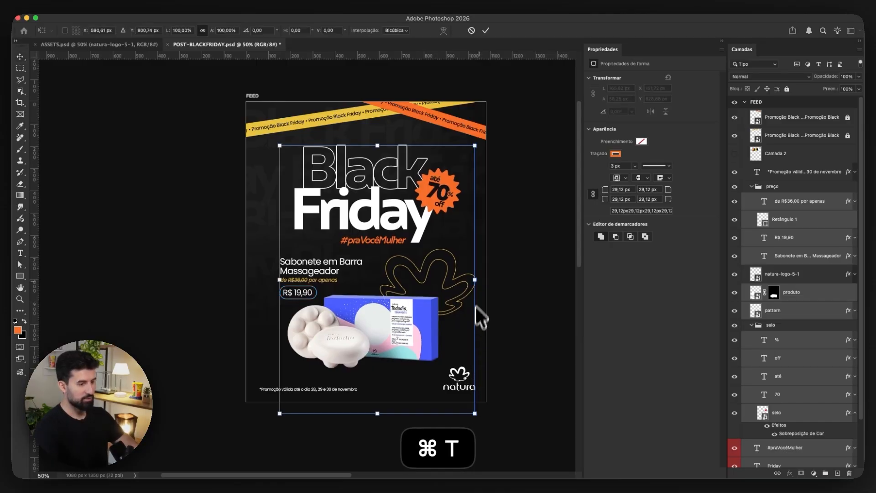
pyautogui.press('Escape')
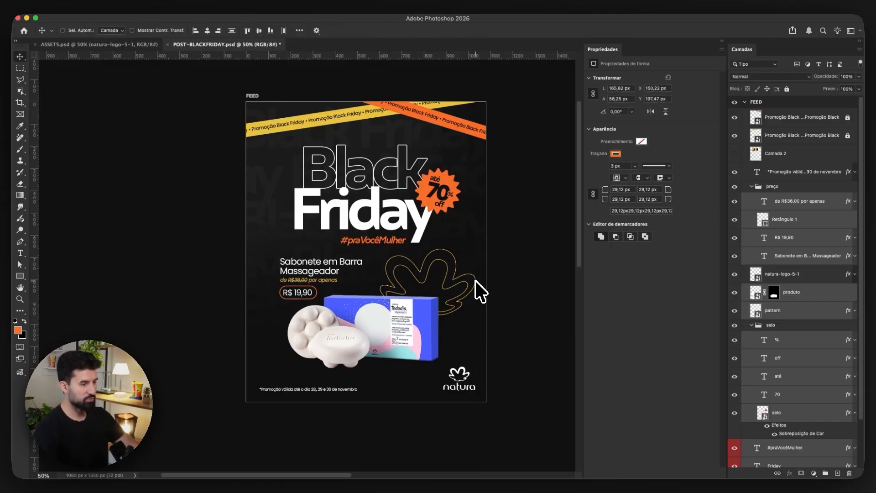
# Shift the selected composition another 4 px left and deselect it
pyautogui.press('Left')
pyautogui.press('Left')
pyautogui.press('Left')
pyautogui.press('Left')
pyautogui.press('Down')
pyautogui.press('Down')
pyautogui.press('Up')
pyautogui.press('Up')
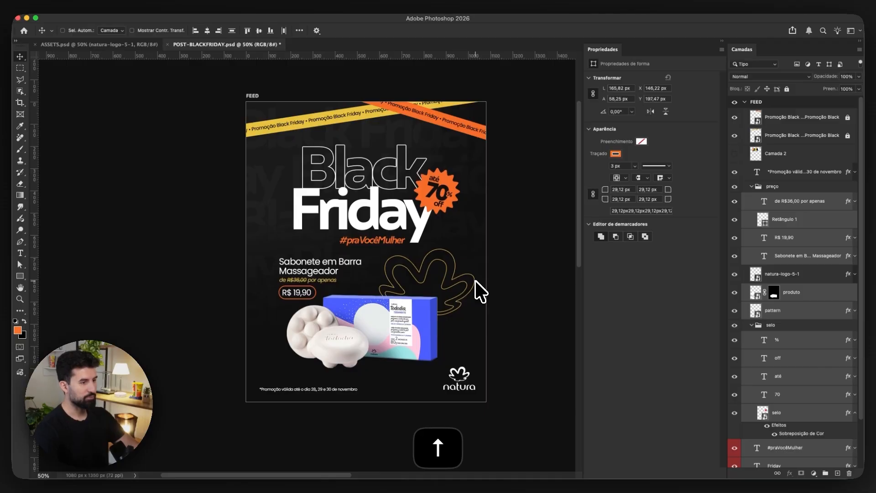
pyautogui.click(529, 238)
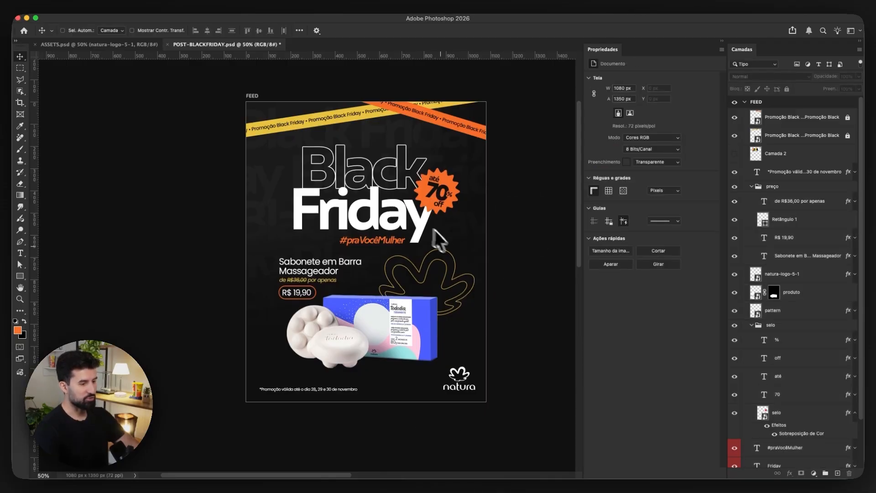
# Nudge the natura logo slightly down and check its spacing to the promotion validity text
pyautogui.keyDown('super'); pyautogui.click(315, 259); pyautogui.keyUp('super')
pyautogui.keyDown('super'); pyautogui.click(286, 253); pyautogui.keyUp('super')
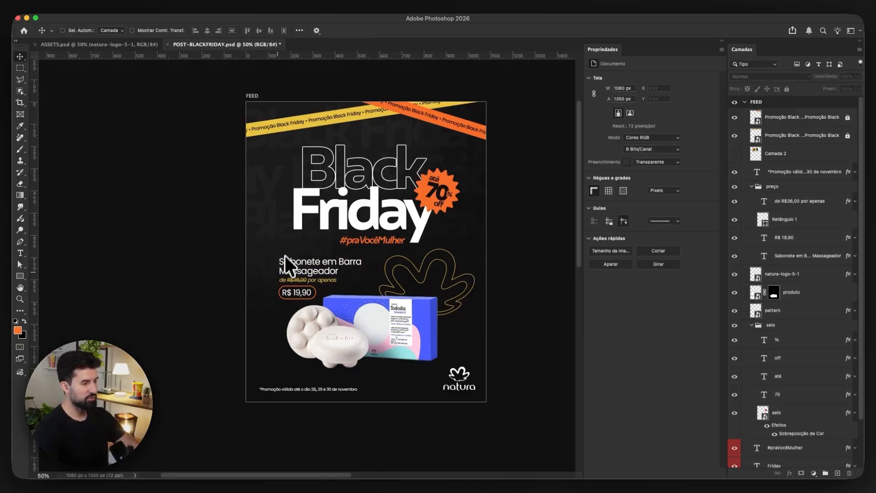
pyautogui.keyDown('super'); pyautogui.click(300, 279); pyautogui.keyUp('super')
pyautogui.keyDown('super'); pyautogui.click(460, 376); pyautogui.keyUp('super')
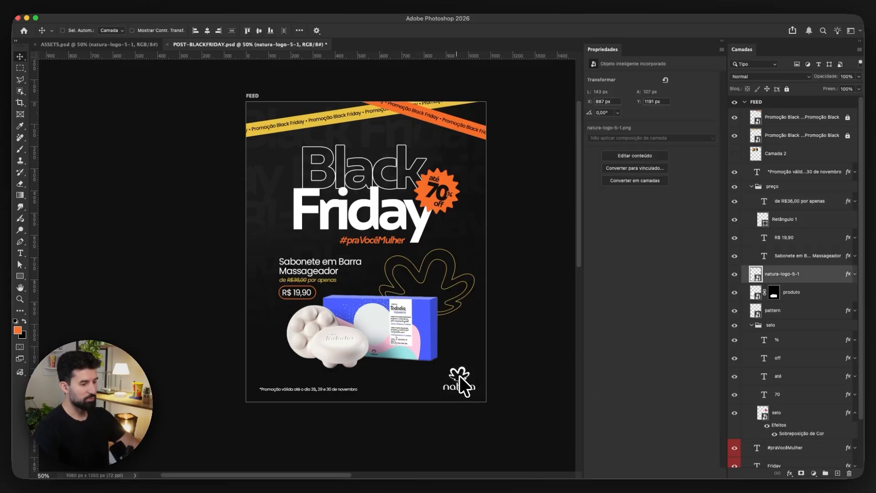
pyautogui.press('super+t')
pyautogui.press('Return')
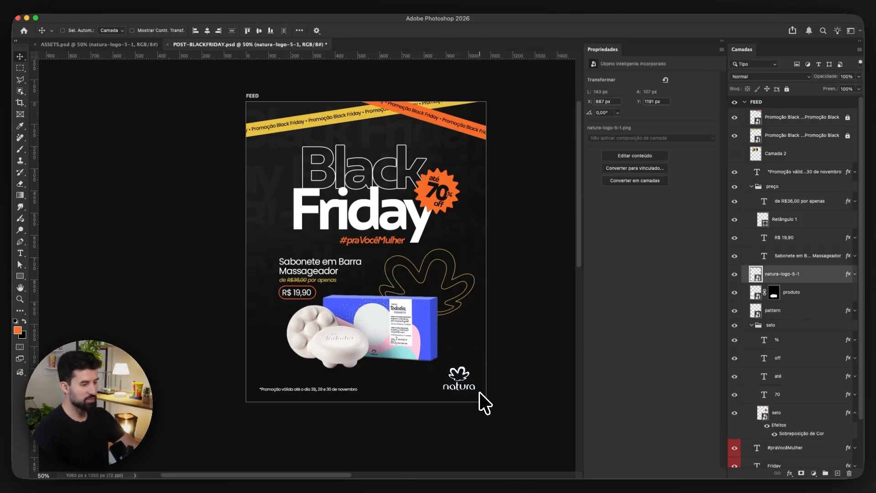
pyautogui.press('Down')
pyautogui.keyDown('super'); pyautogui.click(352, 389); pyautogui.keyUp('super')
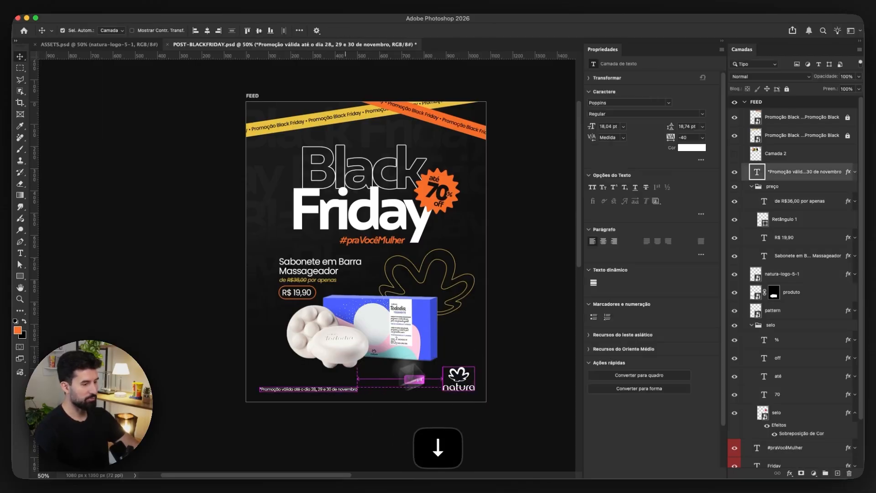
pyautogui.keyDown('super'); pyautogui.click(524, 323); pyautogui.keyUp('super')
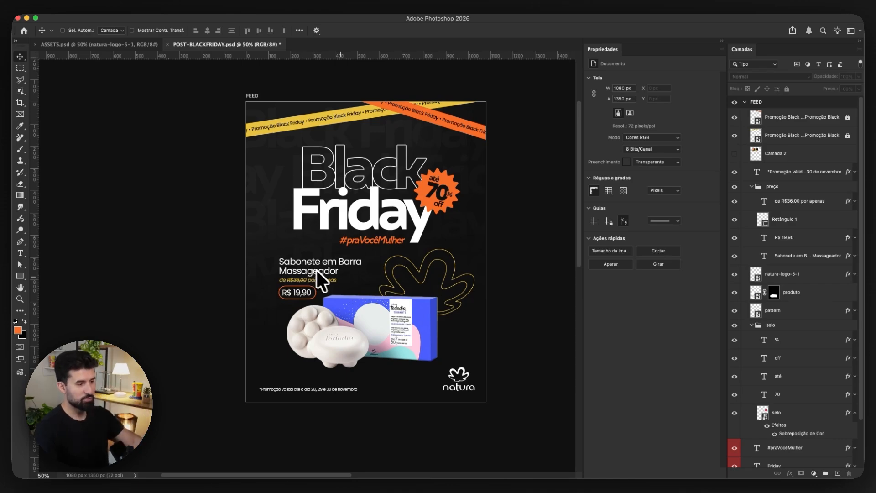
# Nudge the flower pattern to X 602 px and Y 661 px, and select the soap product layer
pyautogui.moveTo(460, 258); pyautogui.dragTo(454, 265)
pyautogui.press('Up')
pyautogui.press('Right')
pyautogui.press('Down')
pyautogui.moveTo(412, 300); pyautogui.dragTo(425, 303)
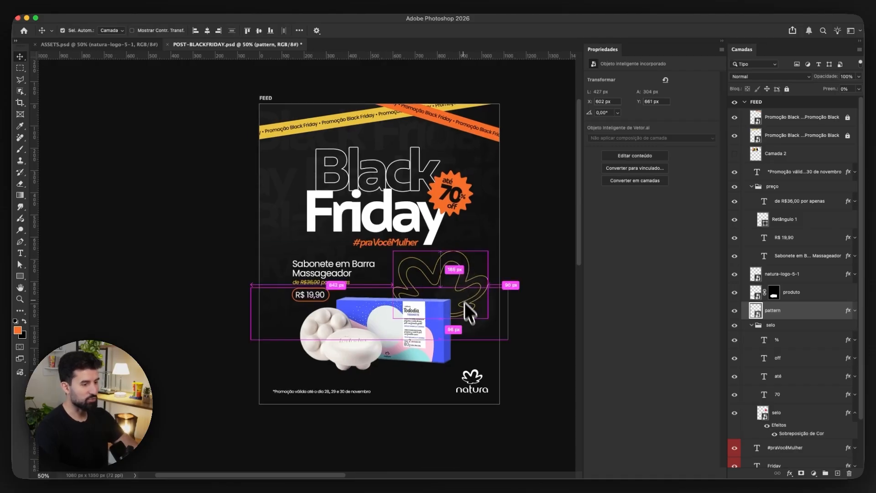
pyautogui.click(463, 325)
pyautogui.keyDown('super'); pyautogui.click(421, 329); pyautogui.keyUp('super')
pyautogui.moveTo(415, 337); pyautogui.dragTo(405, 314)
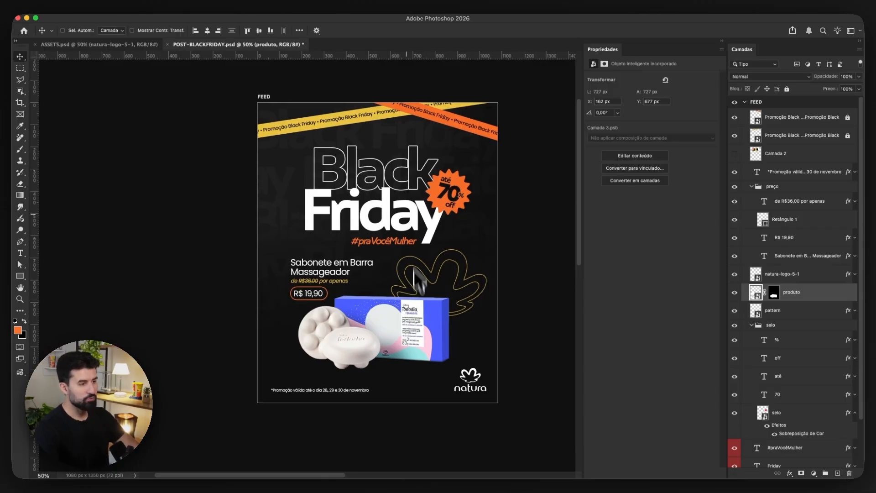
pyautogui.moveTo(412, 264); pyautogui.dragTo(404, 264)
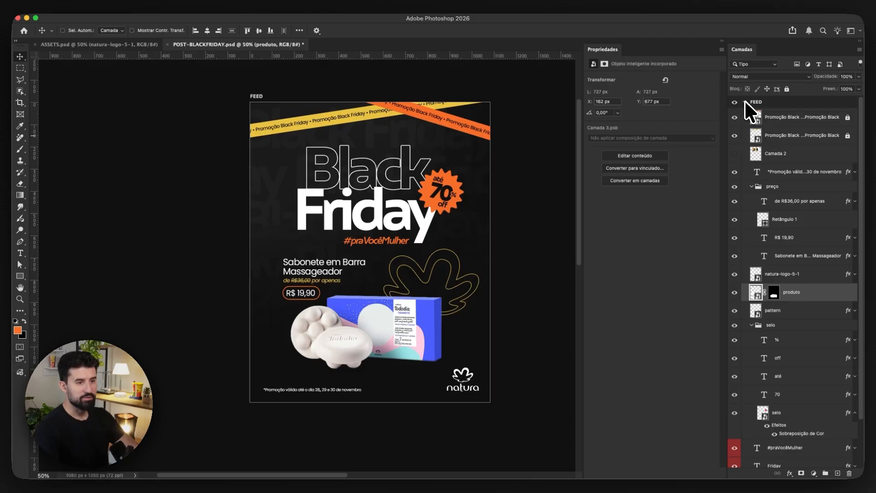
# View the source elements in ASSETS.psd and return to POST-BLACKFRIDAY.psd to review the finished post
pyautogui.click(137, 44)
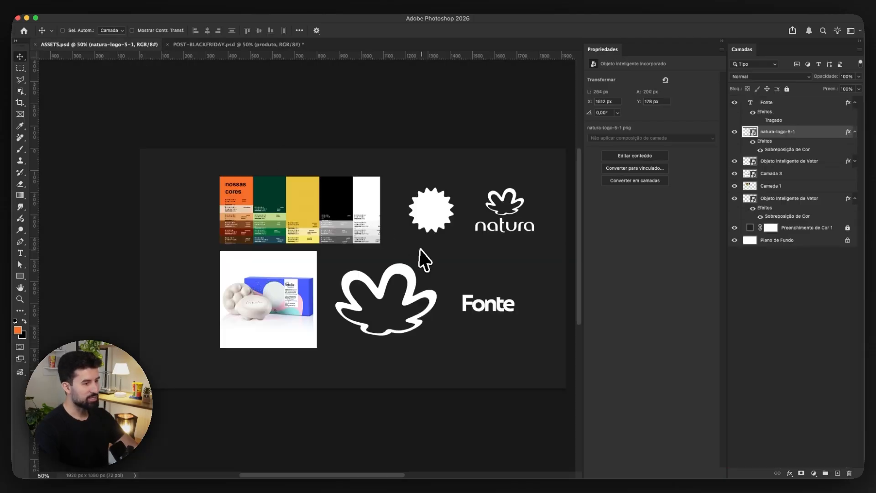
pyautogui.click(263, 46)
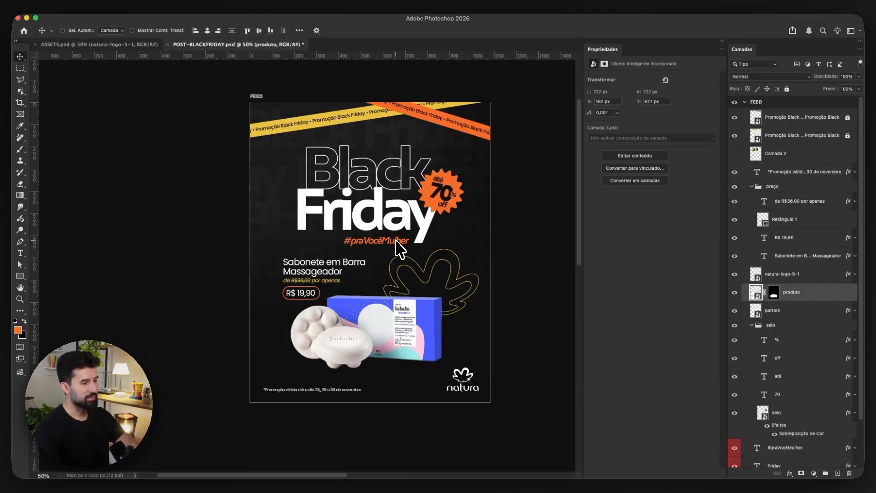
pyautogui.hscroll(3, 392, 247)
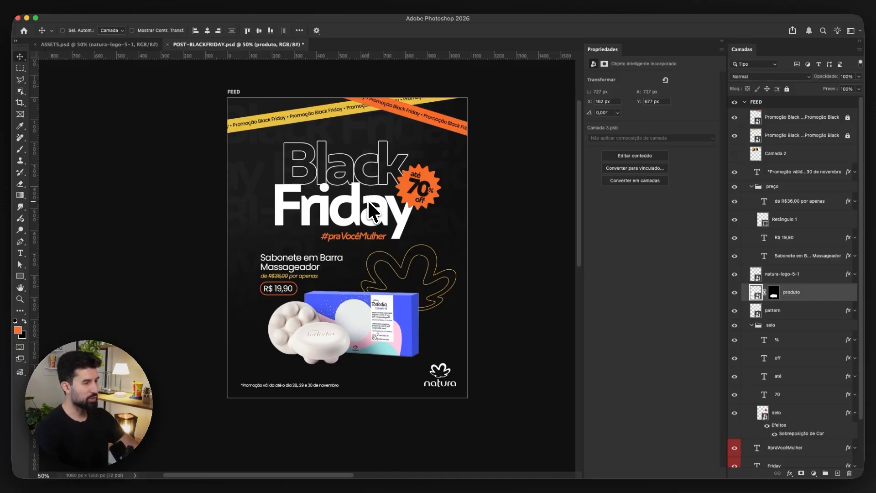
# Save the document and export the FEED artboard as FEED.png to the Mesa folder
pyautogui.press('super+s')
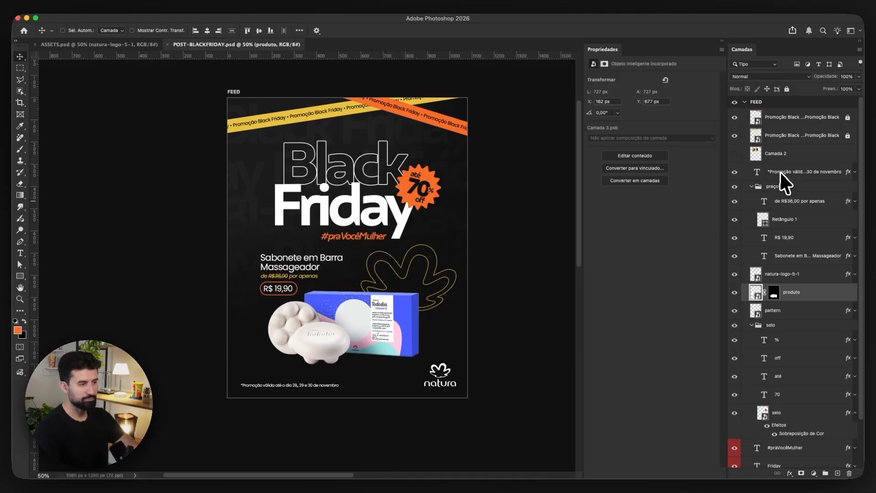
pyautogui.click(111, 8)
pyautogui.moveTo(117, 148)
pyautogui.click(304, 149)
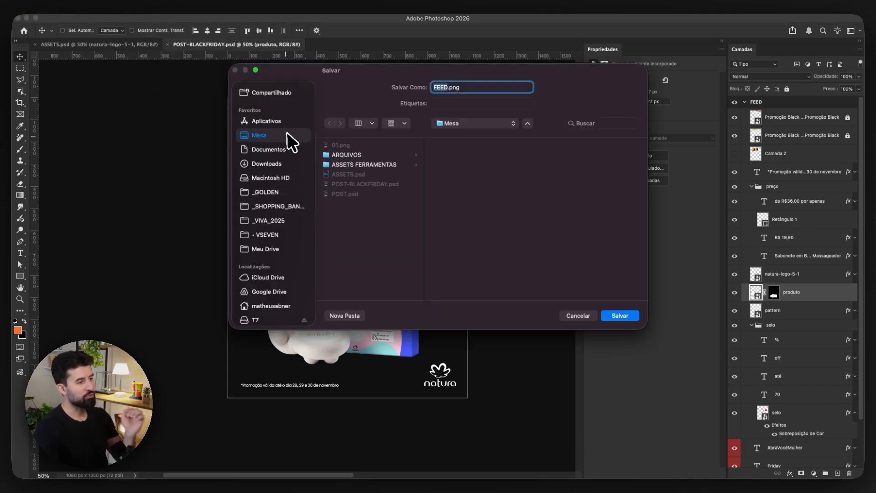
pyautogui.click(619, 316)
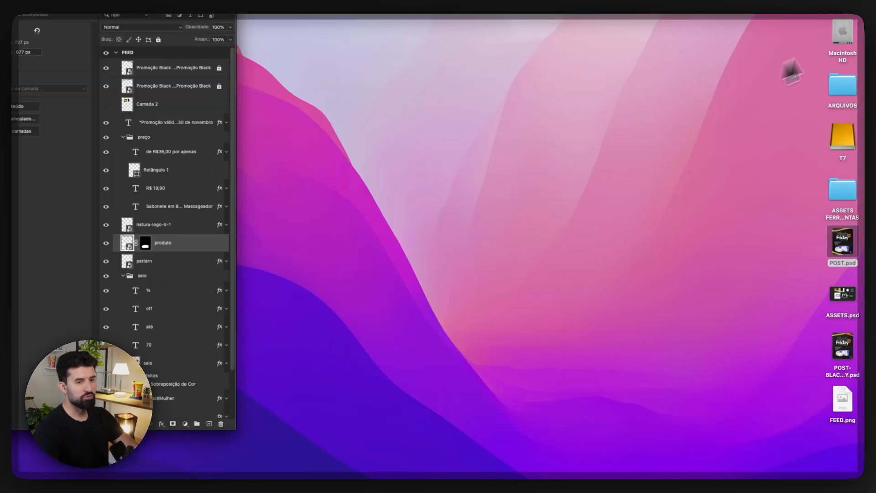
# Place the exported FEED.png over the artboard at full size and move it to the top of the layer stack
pyautogui.press('F11')
pyautogui.moveTo(842, 398); pyautogui.dragTo(372, 217)
pyautogui.press('F11')
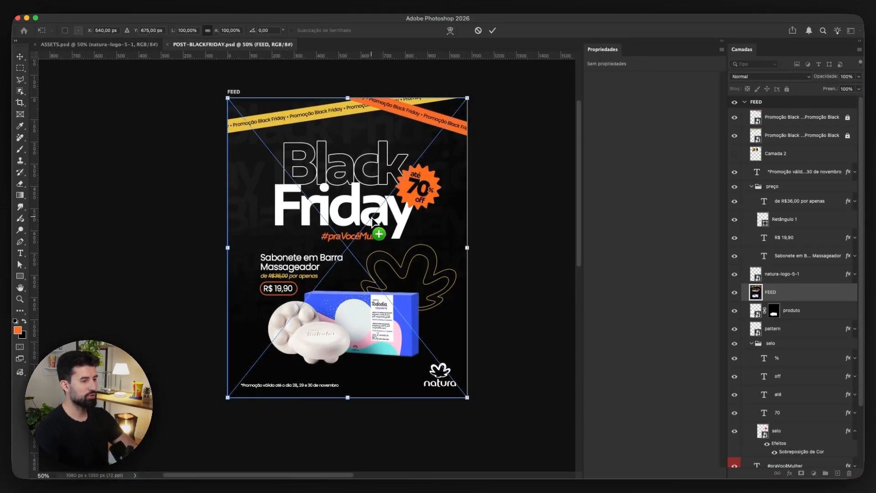
pyautogui.press('Return')
pyautogui.press('super+shift+bracketright')
pyautogui.moveTo(783, 341); pyautogui.dragTo(433, 181)
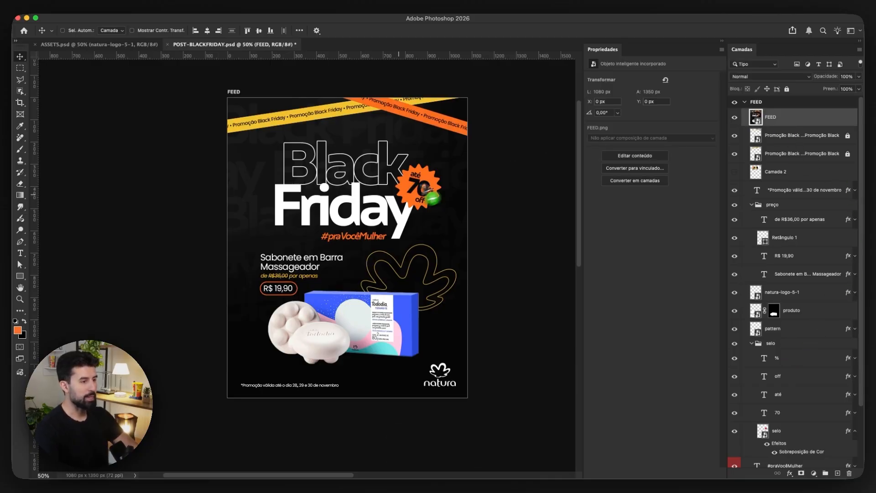
pyautogui.moveTo(368, 238); pyautogui.dragTo(383, 237)
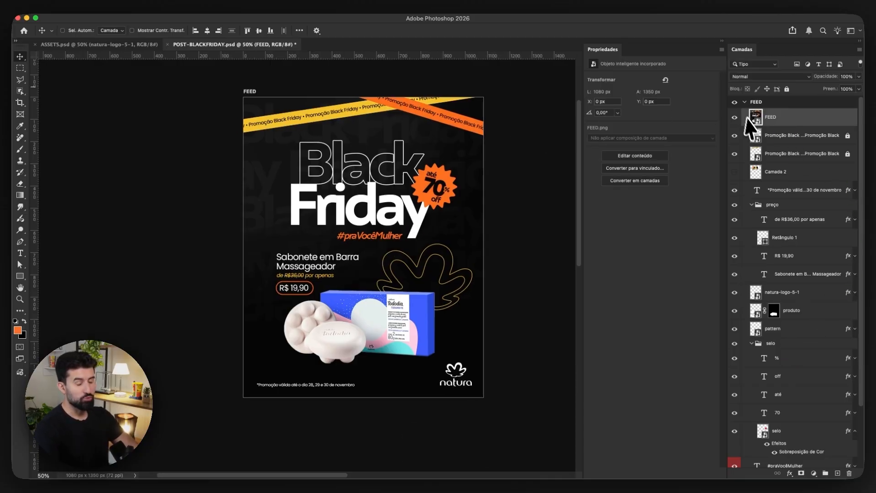
pyautogui.hscroll(-1, 401, 222)
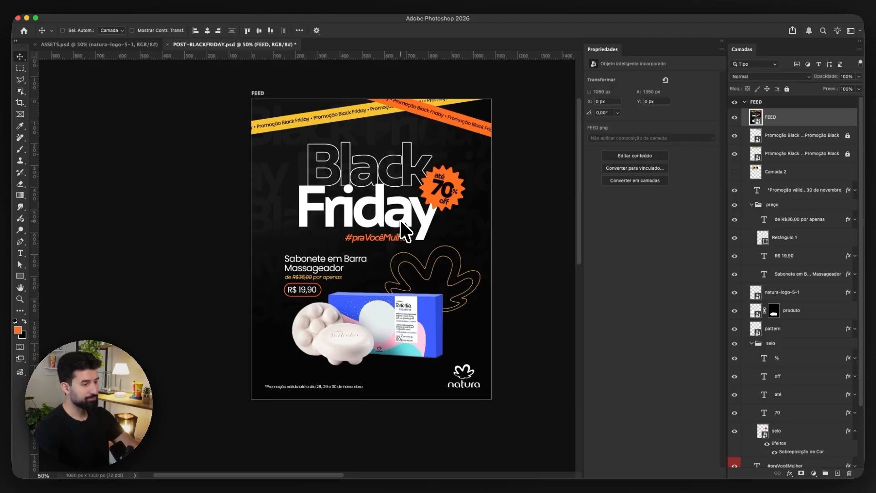
pyautogui.click(735, 118)
pyautogui.click(735, 118)
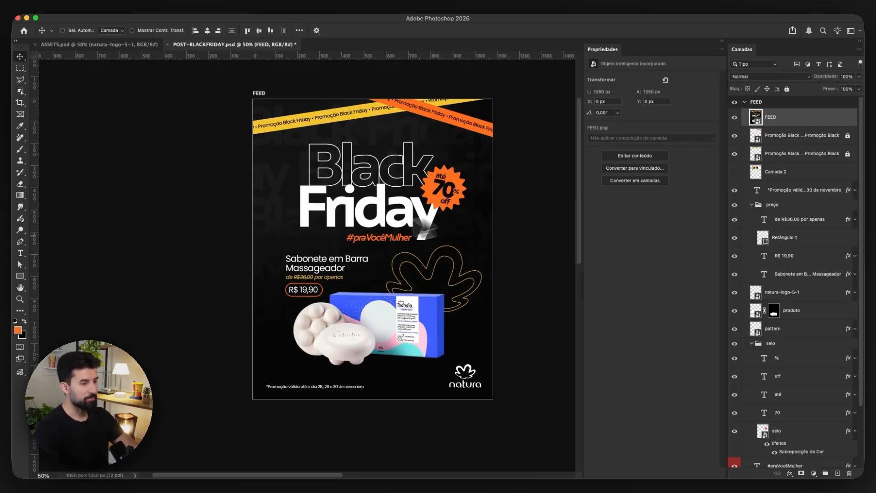
# Start a Camera Raw filter on the placed FEED layer with Exposição +0,40, Contraste +13, Realces -28 and Sombras about +9
pyautogui.press('super')
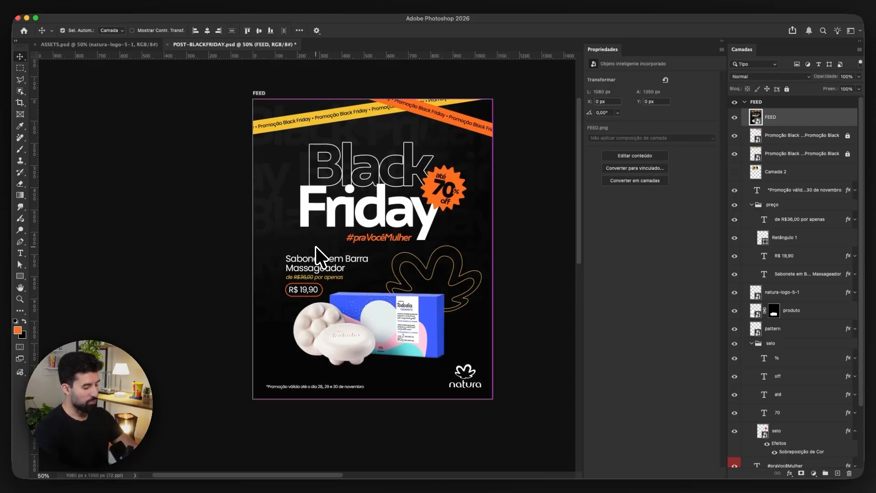
pyautogui.press('super+shift+a')
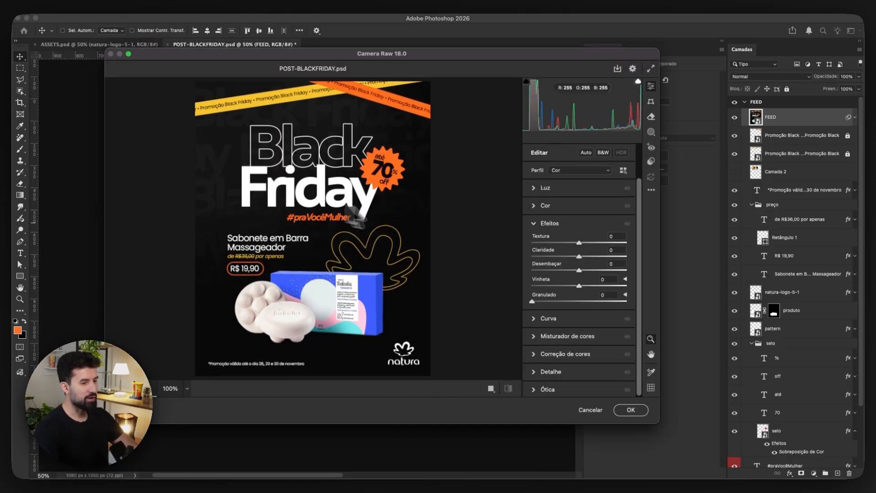
pyautogui.click(553, 189)
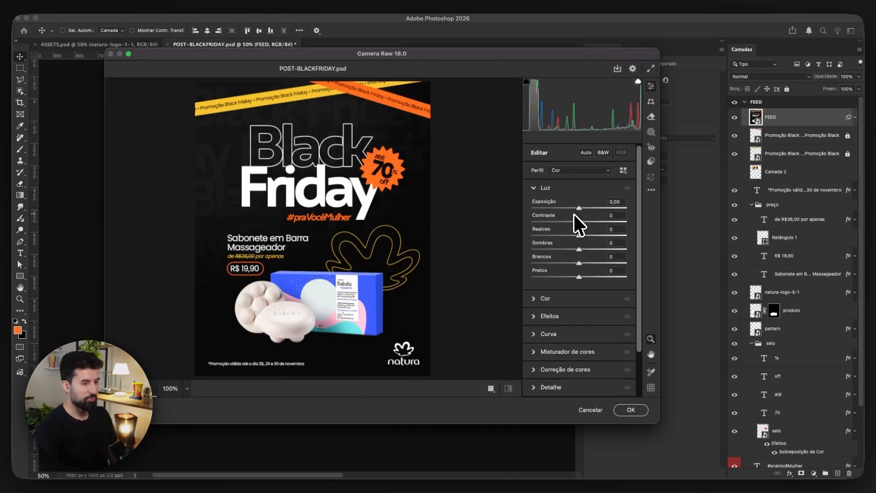
pyautogui.moveTo(579, 222); pyautogui.dragTo(564, 237)
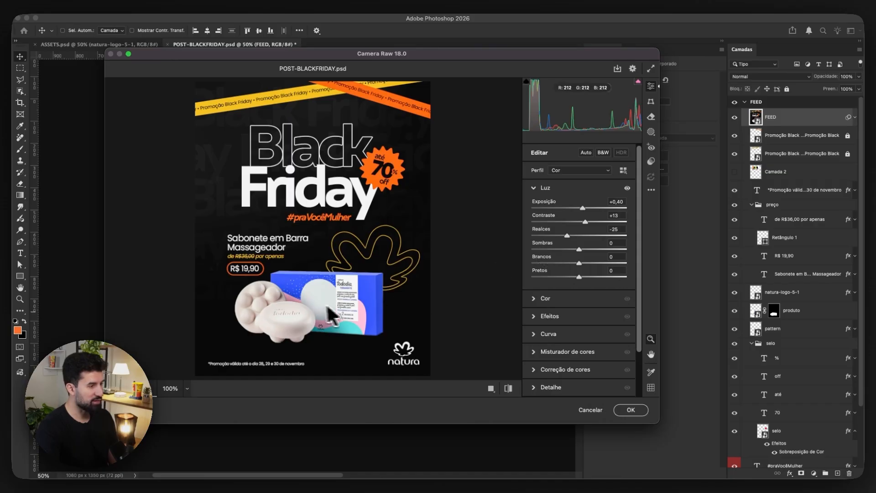
pyautogui.moveTo(566, 236); pyautogui.dragTo(583, 249)
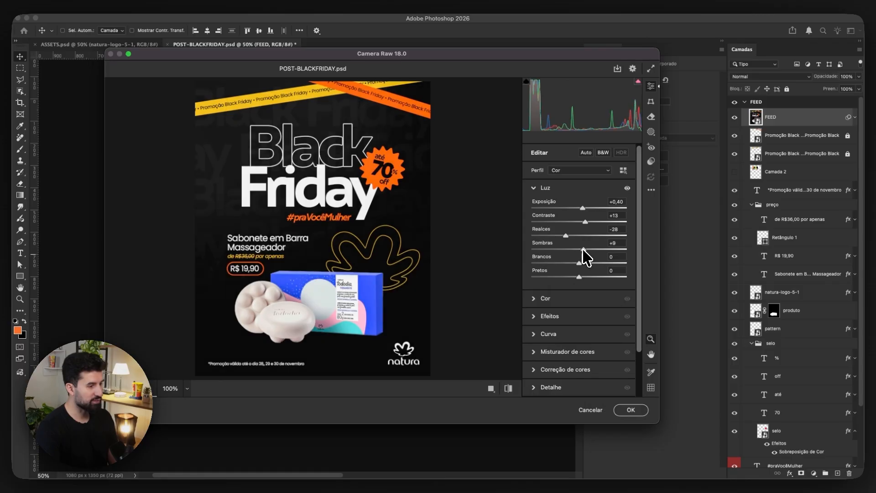
# Set Vinheta to about -5 and Granulado to 15, apply the Camera Raw filter and collapse the layer's smart filter list
pyautogui.click(568, 315)
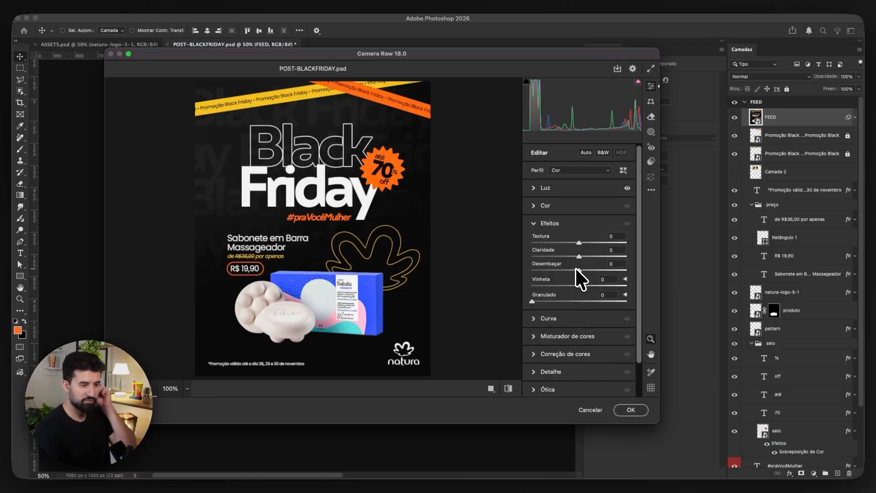
pyautogui.moveTo(580, 286); pyautogui.dragTo(543, 302)
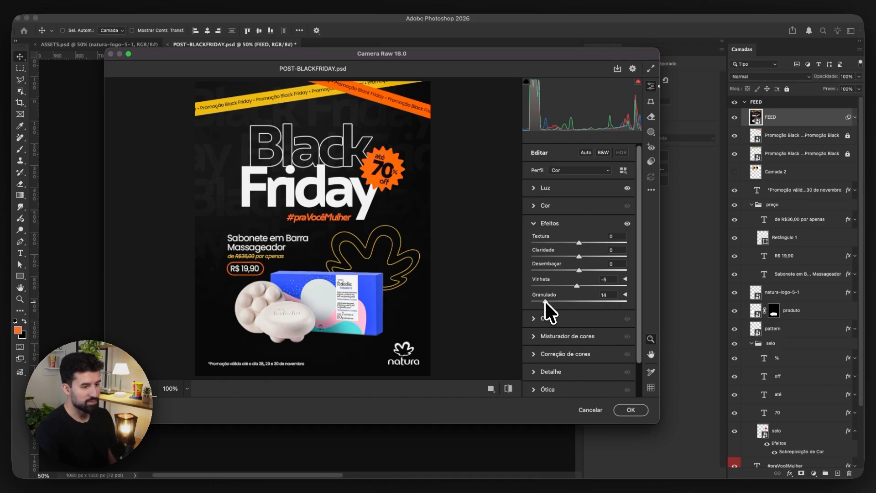
pyautogui.scroll(5, 315, 174)
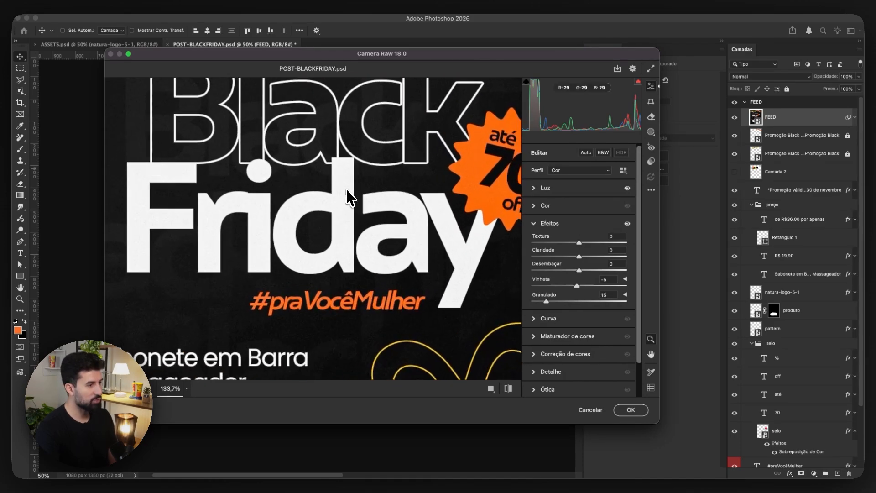
pyautogui.scroll(-3, 365, 201)
pyautogui.scroll(-2, 356, 192)
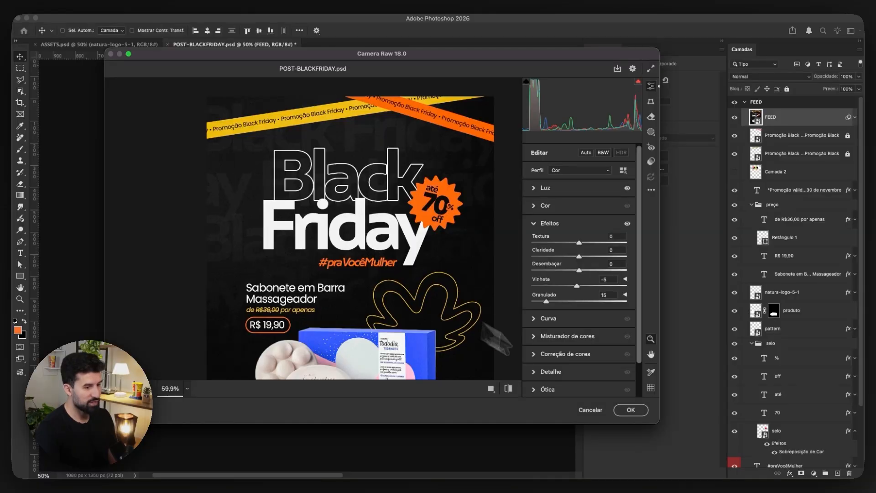
pyautogui.click(631, 410)
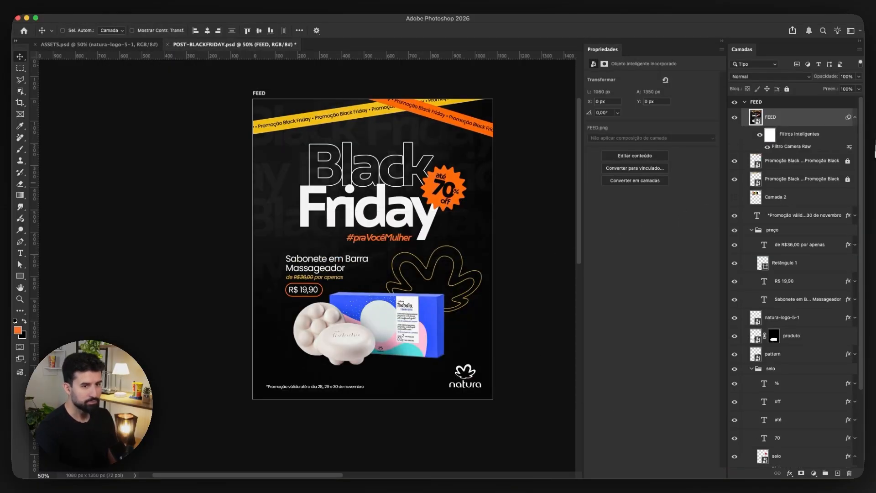
pyautogui.click(855, 118)
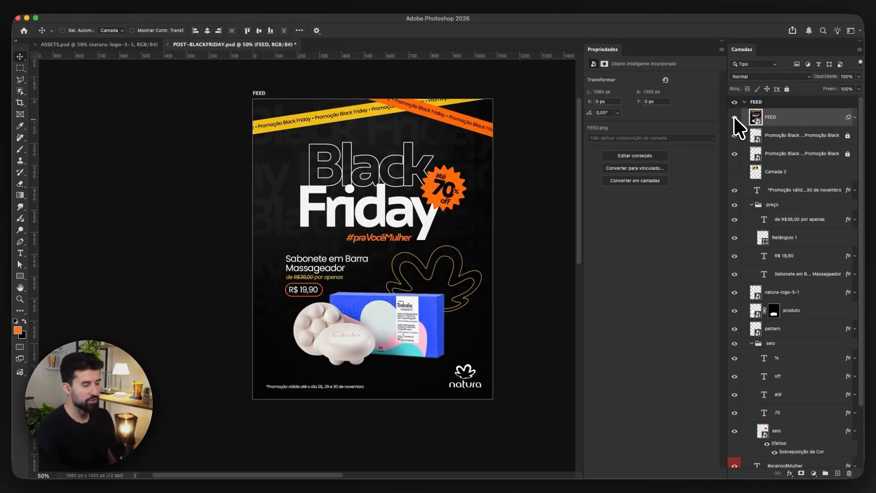
# Compare the post with and without the Camera Raw treatment by repeatedly hiding and showing the top FEED layer
pyautogui.click(734, 118)
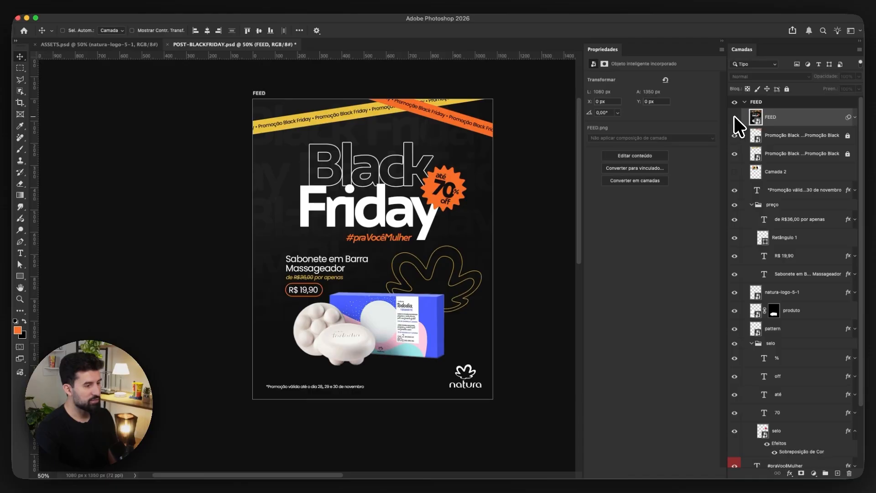
pyautogui.click(734, 117)
pyautogui.click(734, 117)
pyautogui.click(734, 118)
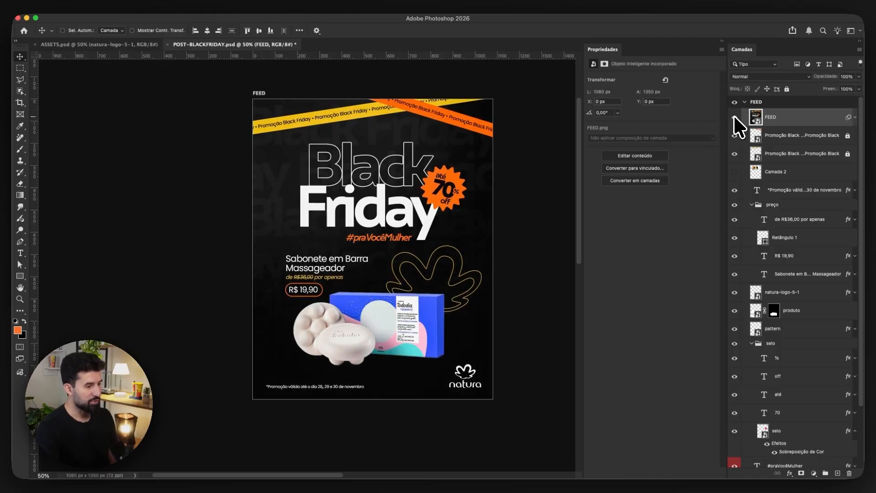
pyautogui.click(734, 118)
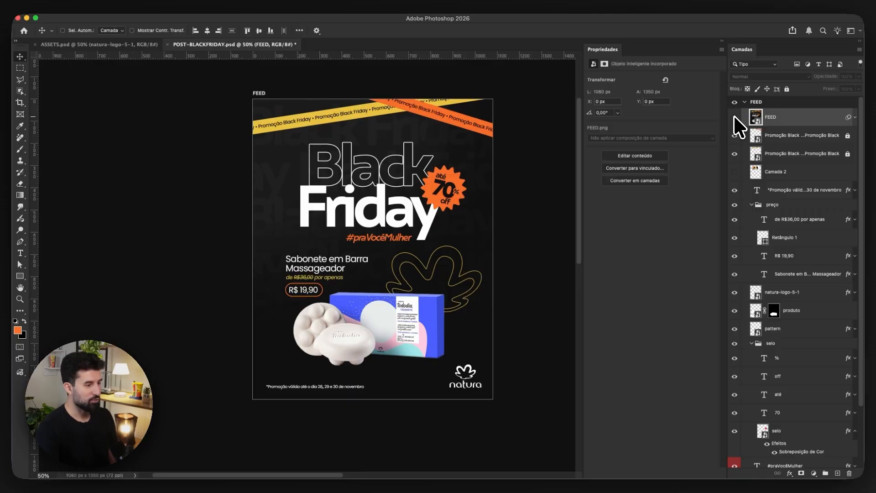
pyautogui.click(734, 117)
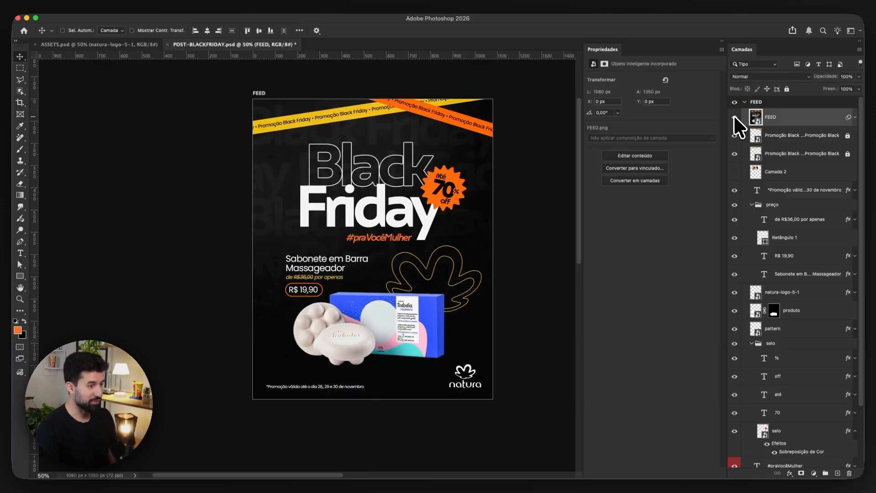
pyautogui.click(734, 117)
pyautogui.click(734, 117)
pyautogui.click(735, 117)
pyautogui.click(734, 118)
pyautogui.click(734, 117)
pyautogui.click(734, 118)
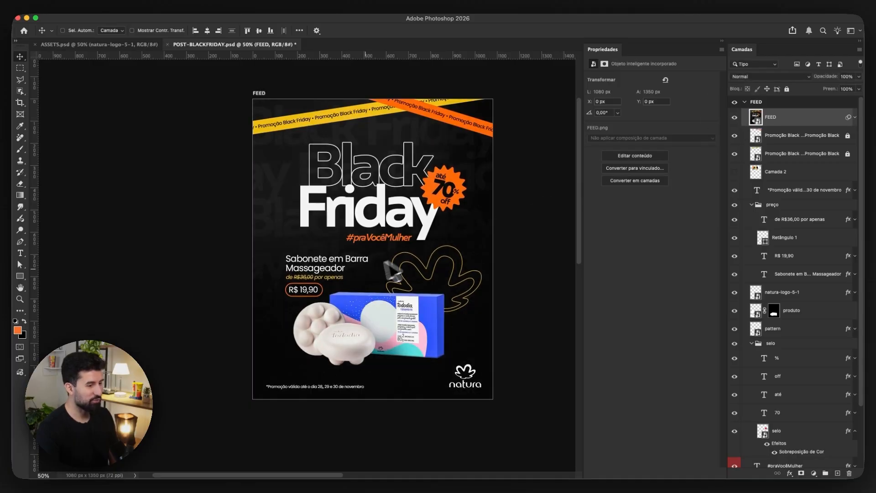
# Examine the grain and tonal treatment on the soap, price block and headline up close and at full-post view
pyautogui.scroll(5, 344, 289)
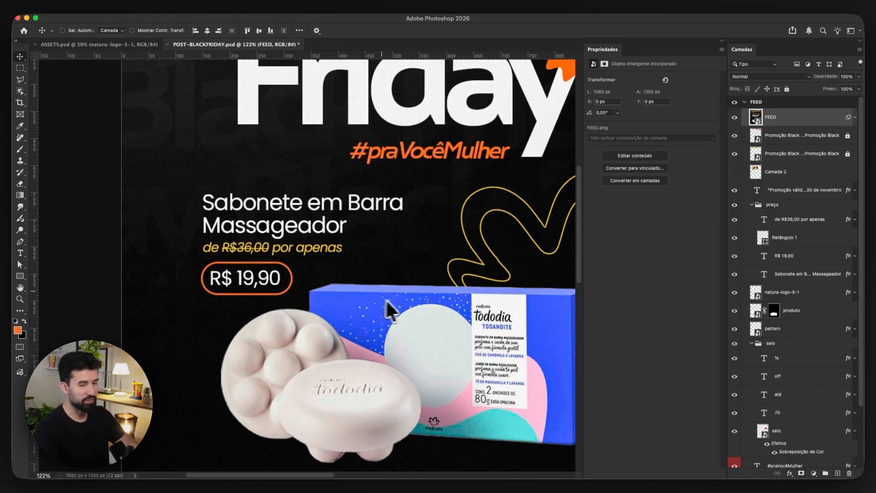
pyautogui.scroll(1, 397, 287)
pyautogui.scroll(-3, 377, 258)
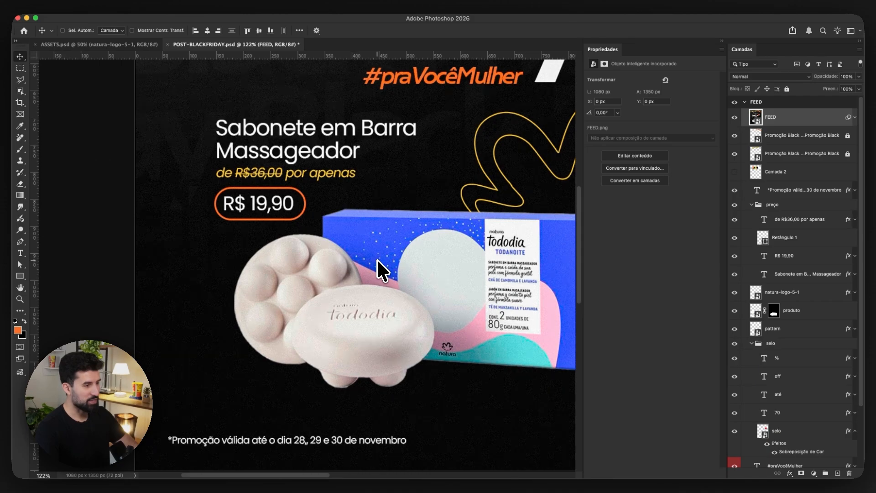
pyautogui.scroll(-2, 376, 259)
pyautogui.scroll(-5, 374, 258)
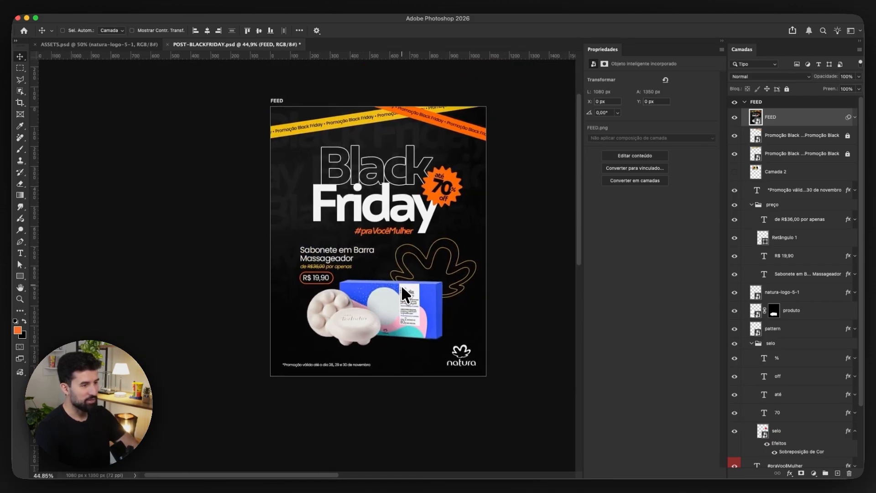
pyautogui.scroll(3, 375, 272)
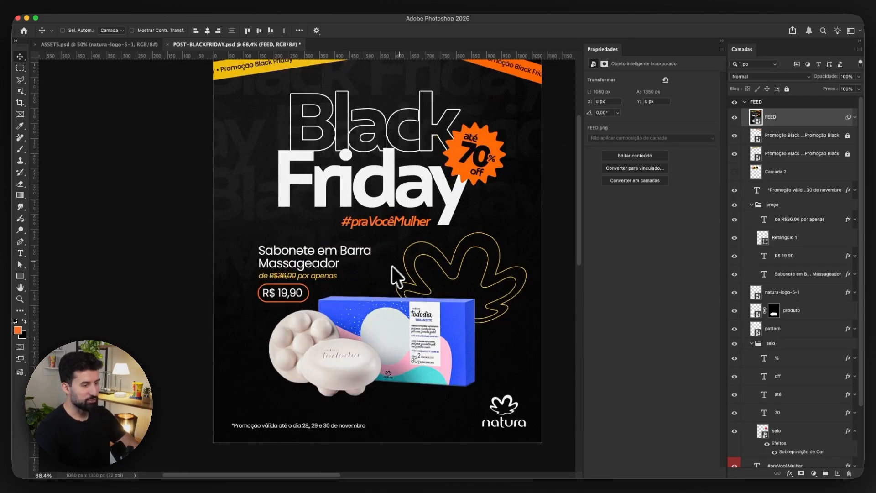
pyautogui.press('super+minus')
pyautogui.press('super+minus')
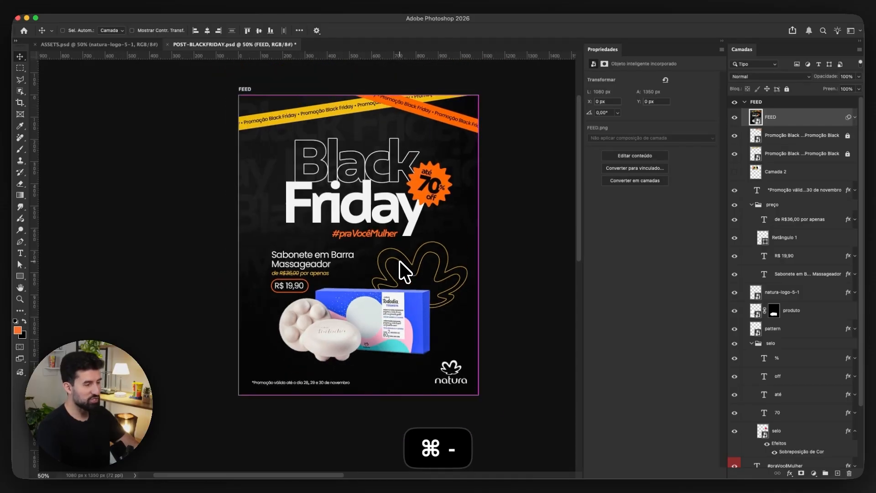
pyautogui.hscroll(-1, 390, 264)
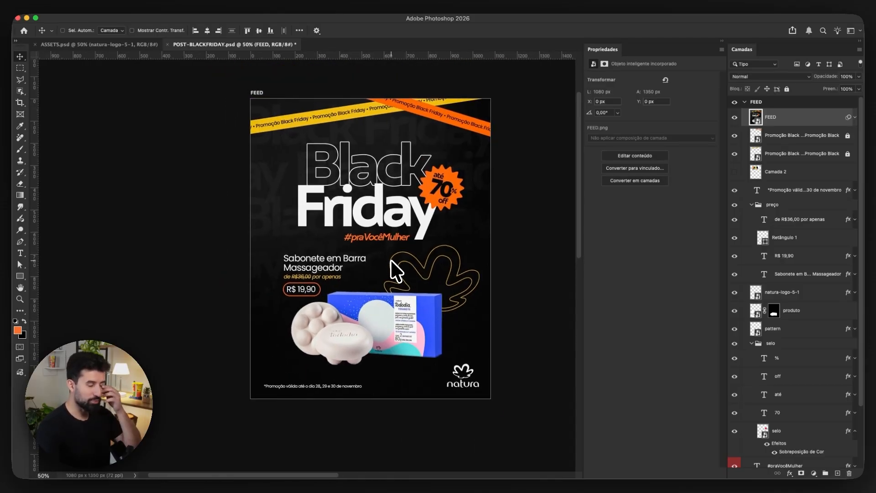